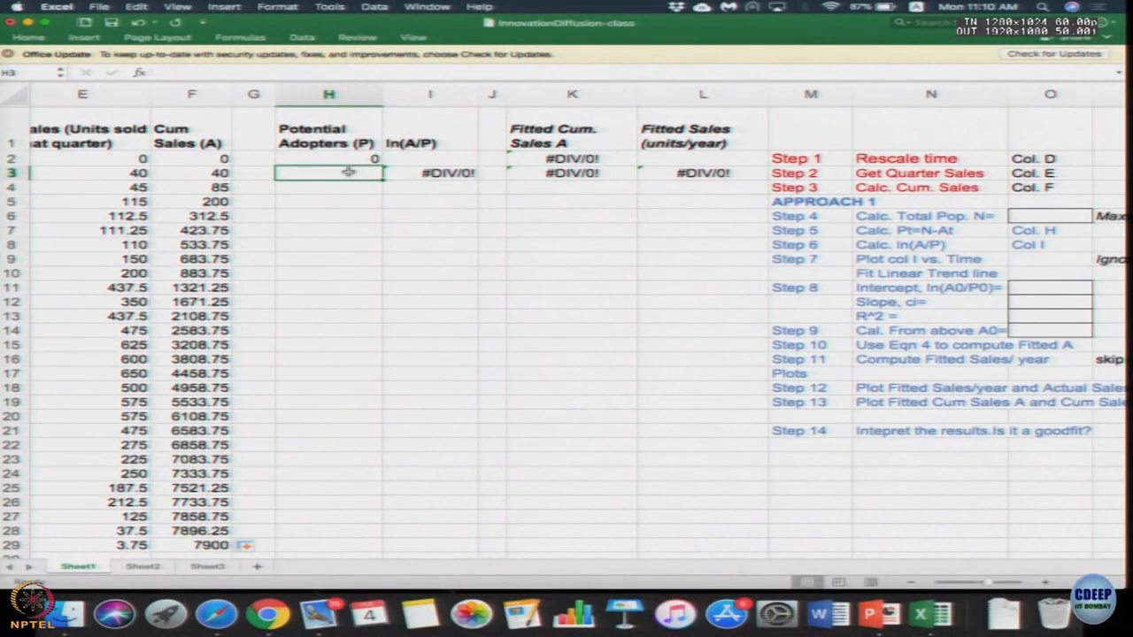
scroll(406, 276, right, 2)
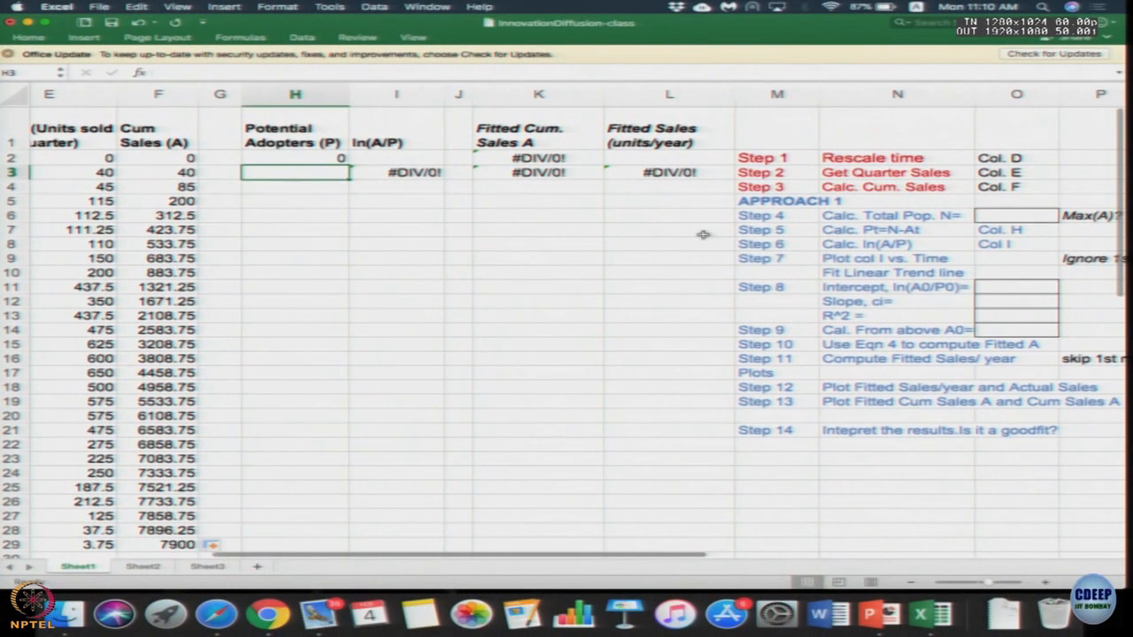
click(770, 213)
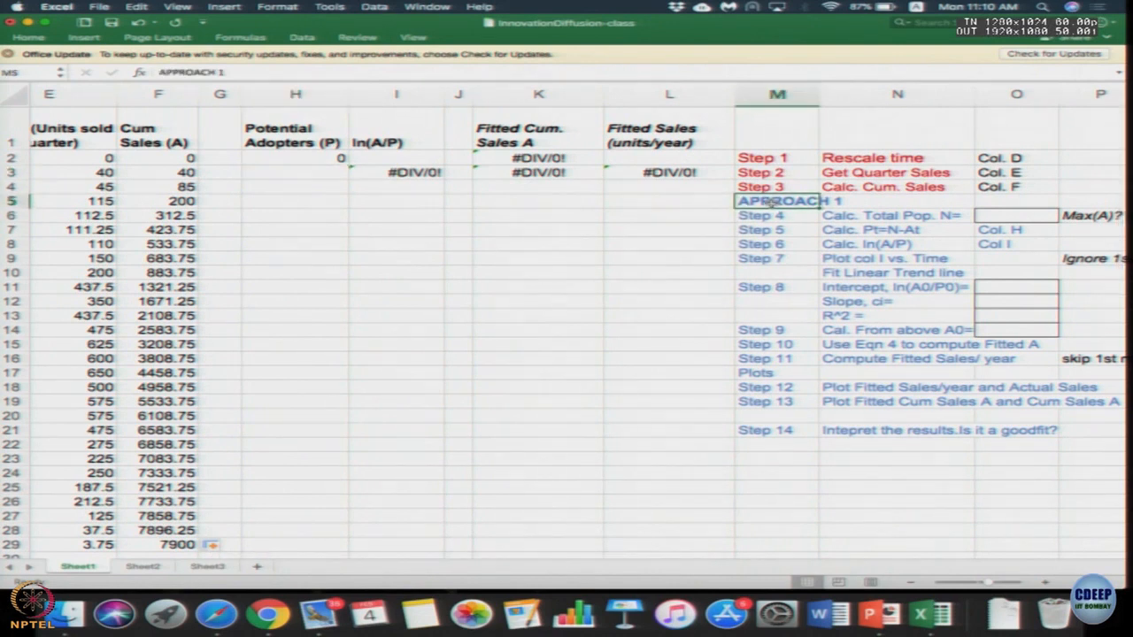
scroll(772, 203, right, 3)
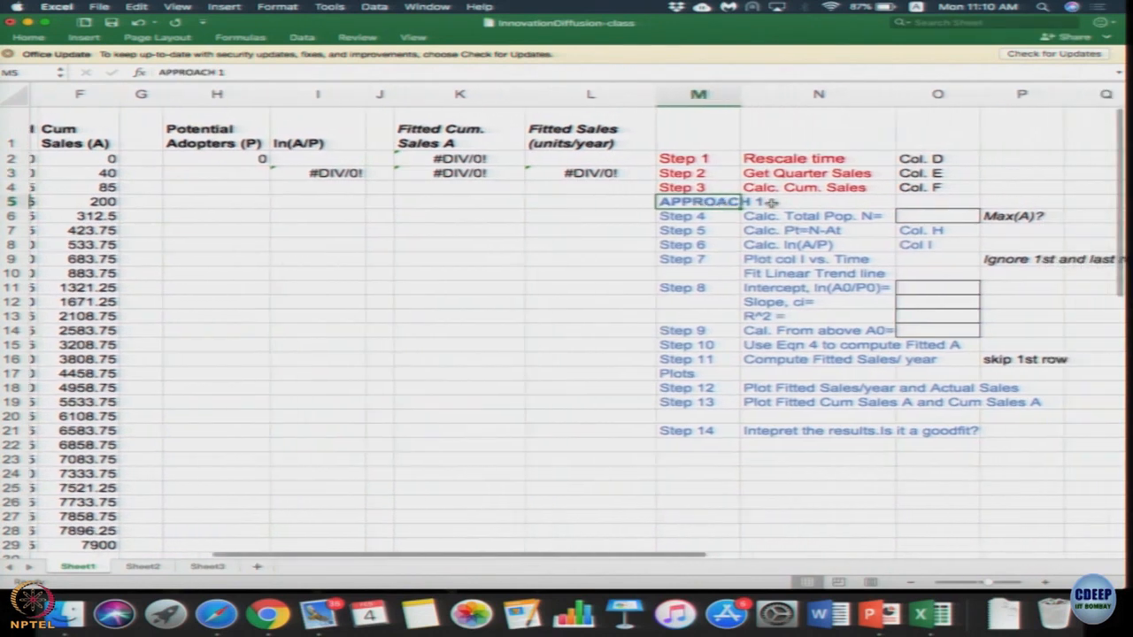
scroll(772, 202, right, 2)
scroll(772, 203, right, 3)
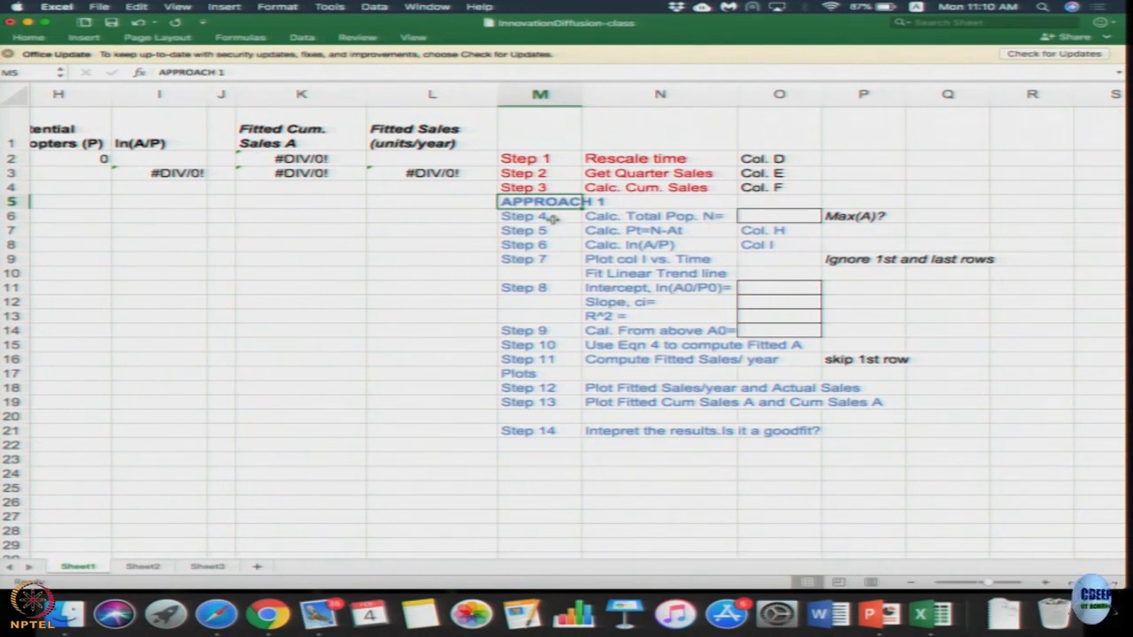
click(775, 219)
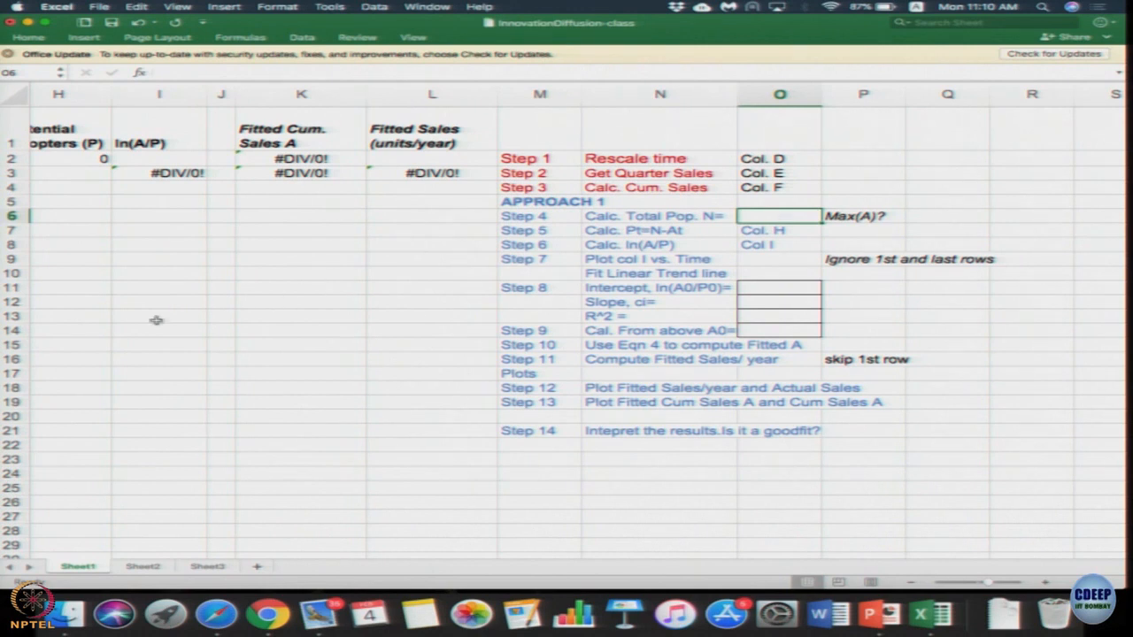
scroll(128, 325, left, 1)
click(323, 328)
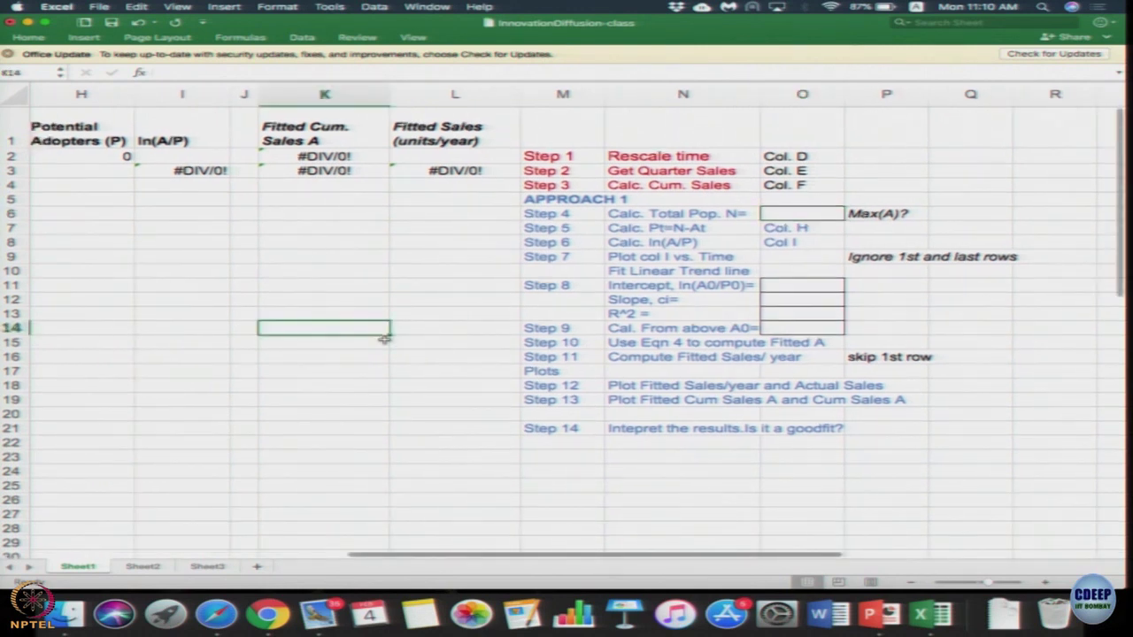
click(209, 273)
scroll(204, 273, left, 5)
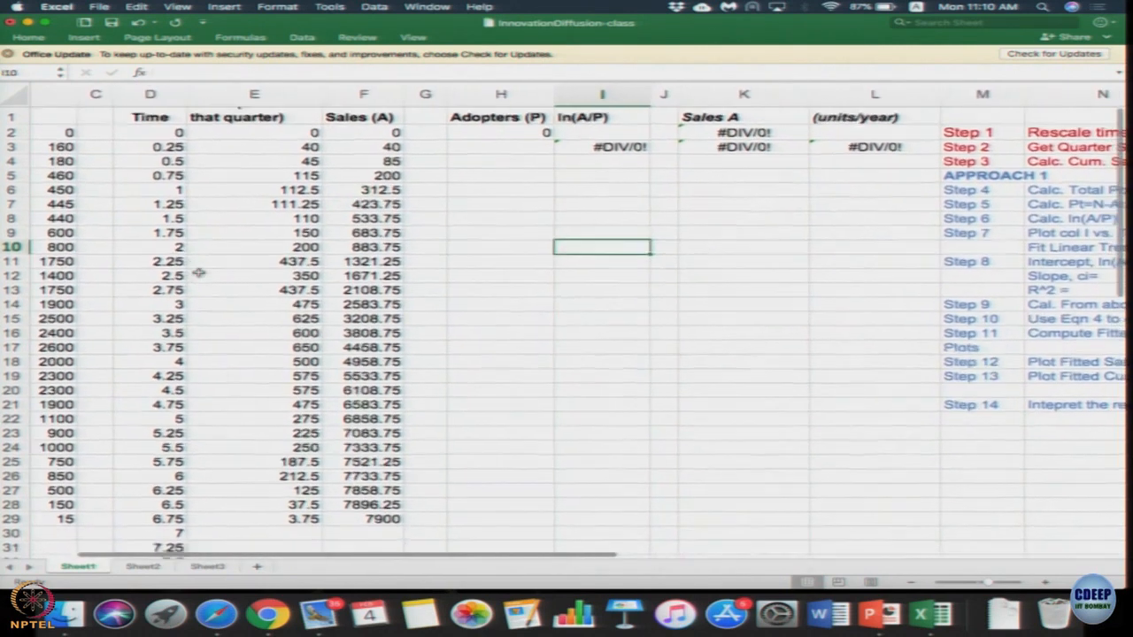
scroll(199, 273, down, 1)
scroll(299, 380, down, 1)
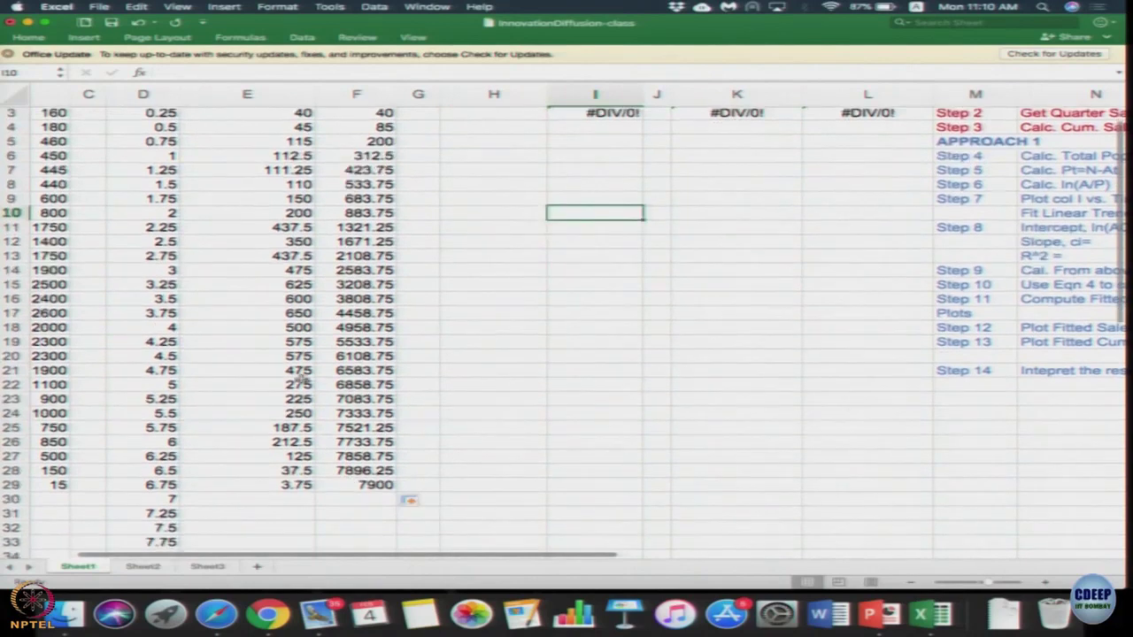
click(363, 484)
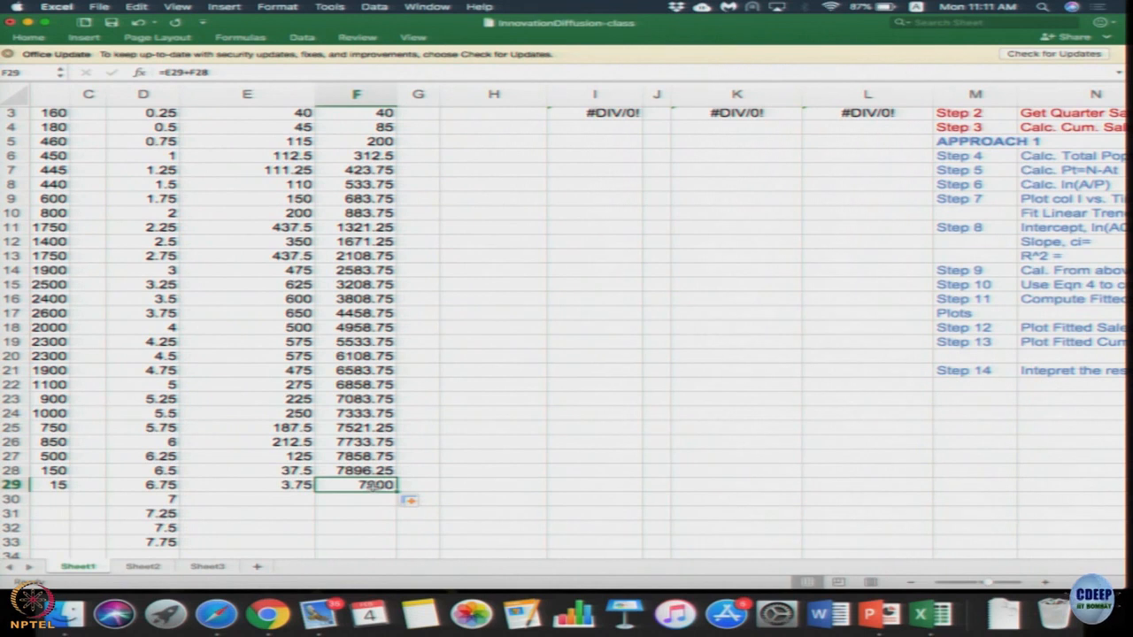
scroll(663, 450, right, 2)
scroll(663, 451, right, 5)
scroll(663, 449, up, 2)
click(683, 218)
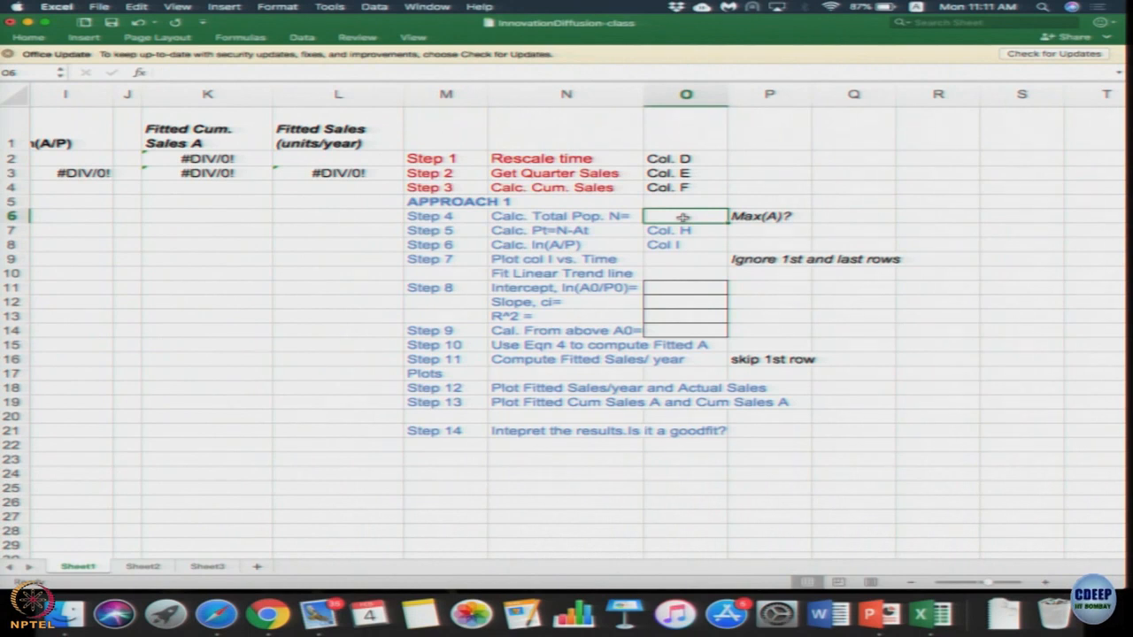
text(=7900)
Commit total population N = 7900 and move to the first Potential Adopters cell H2
key(Return)
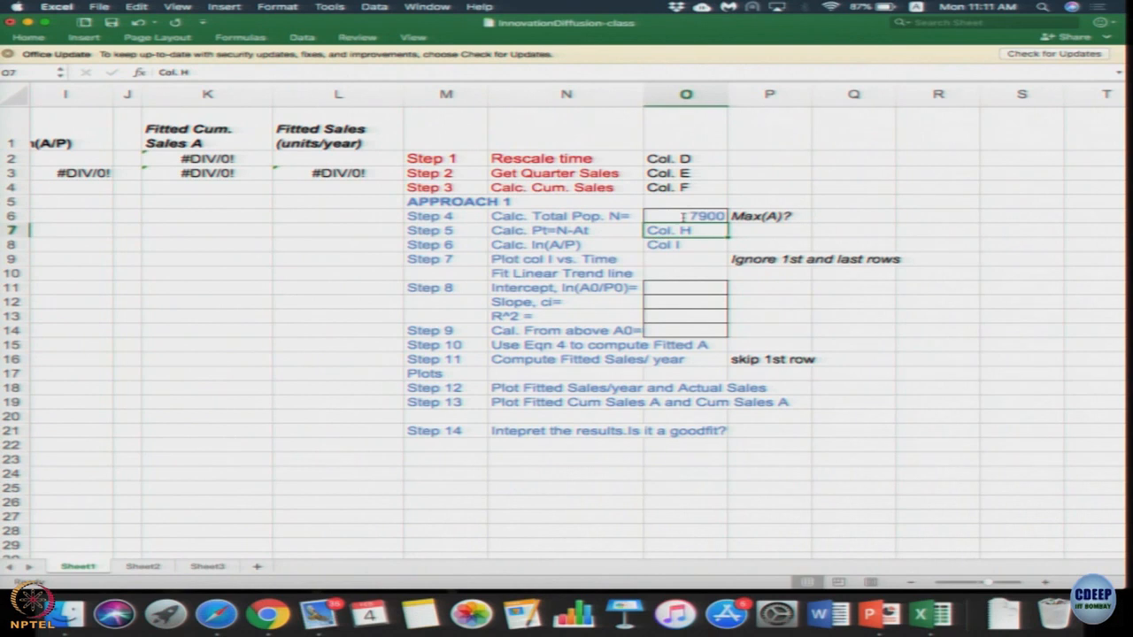
click(686, 218)
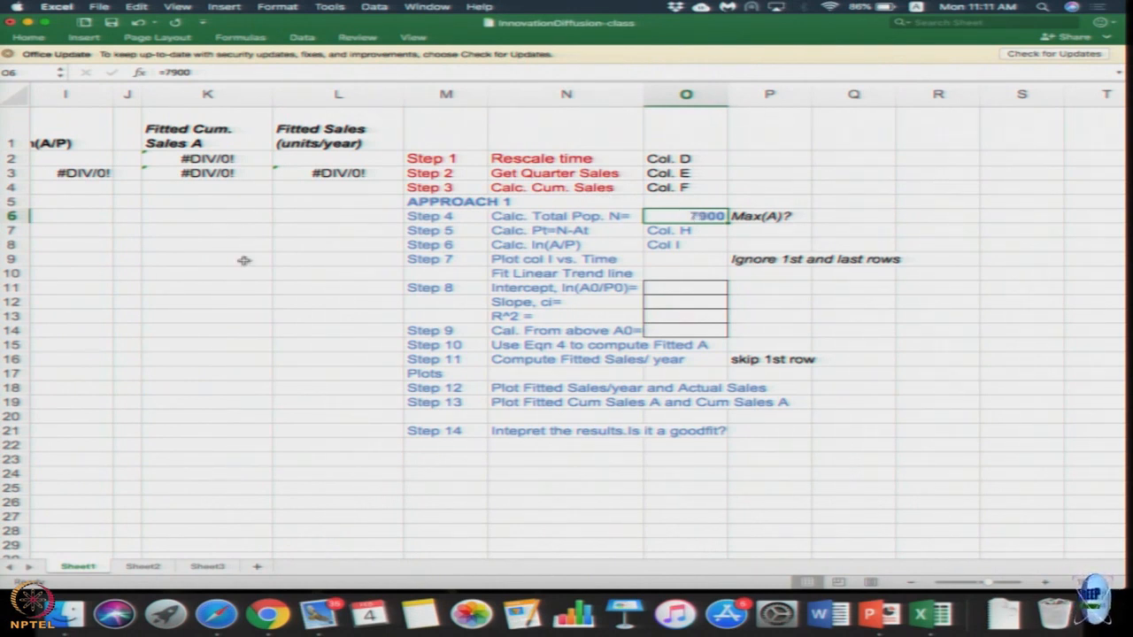
scroll(243, 260, left, 1)
scroll(244, 261, left, 1)
scroll(372, 289, left, 3)
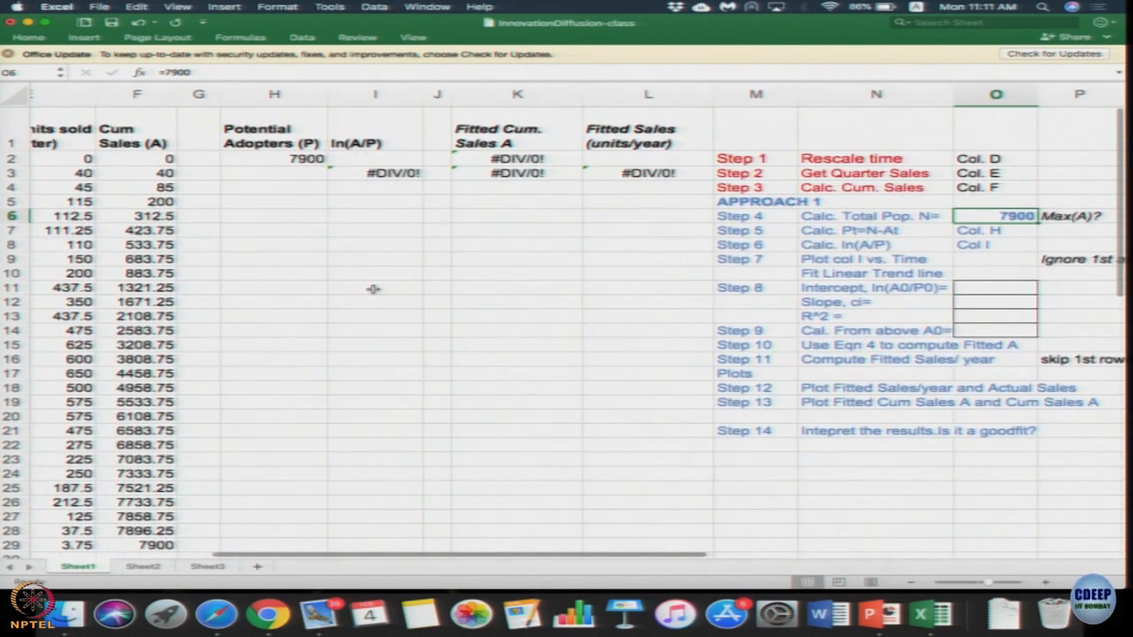
scroll(373, 289, right, 2)
scroll(419, 243, left, 2)
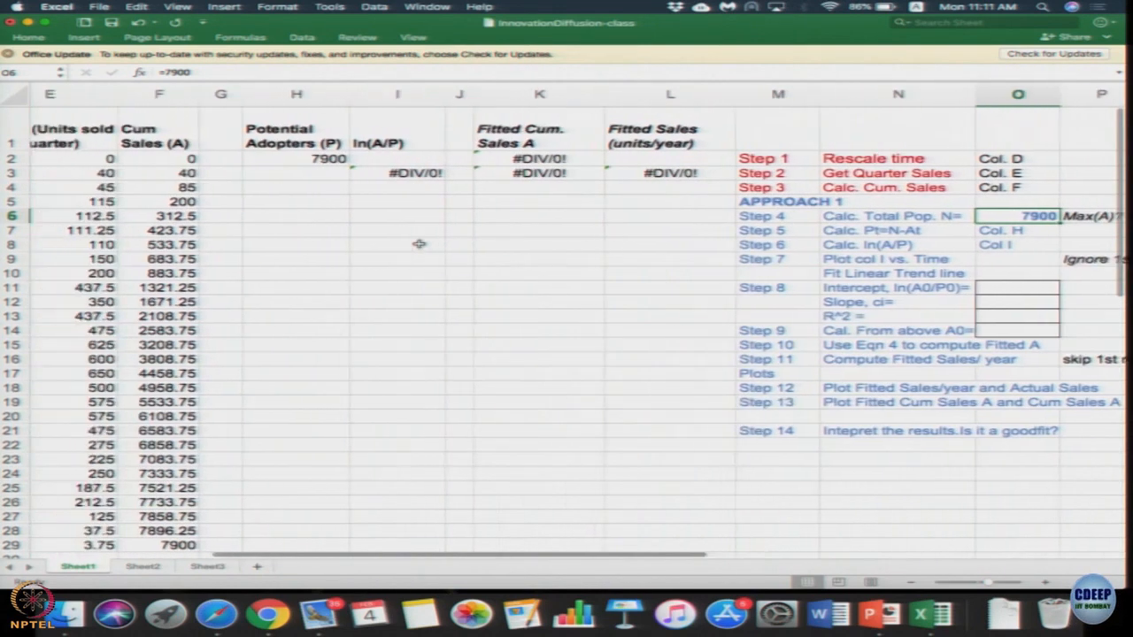
click(300, 159)
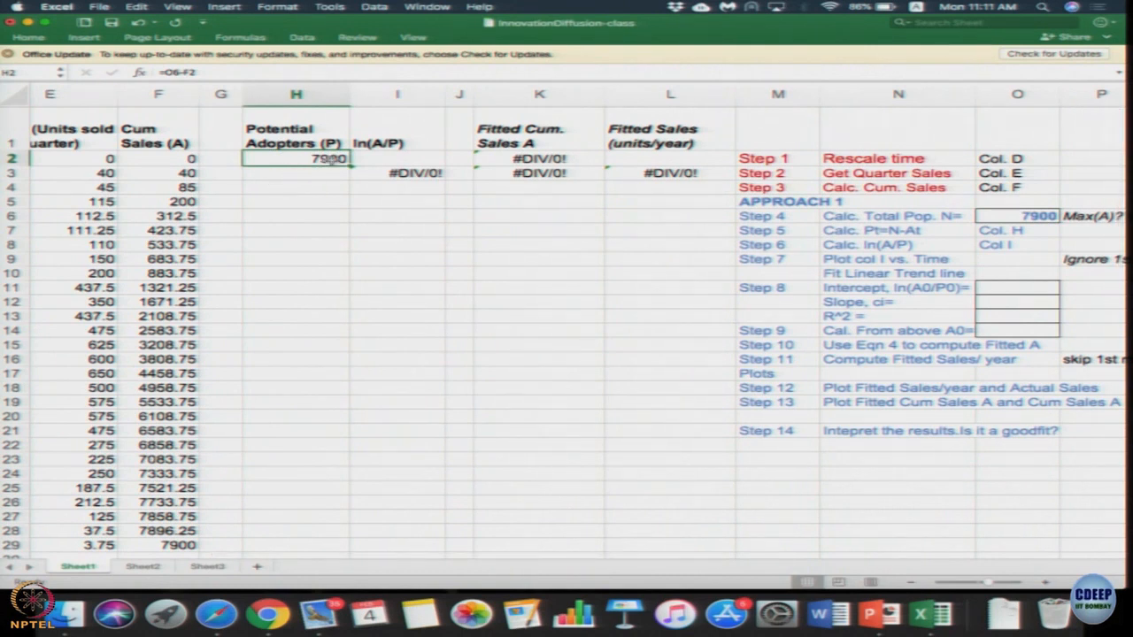
Make H2 read =$O$6-F2 with an absolute N reference and fill it down to H29
double_click(330, 159)
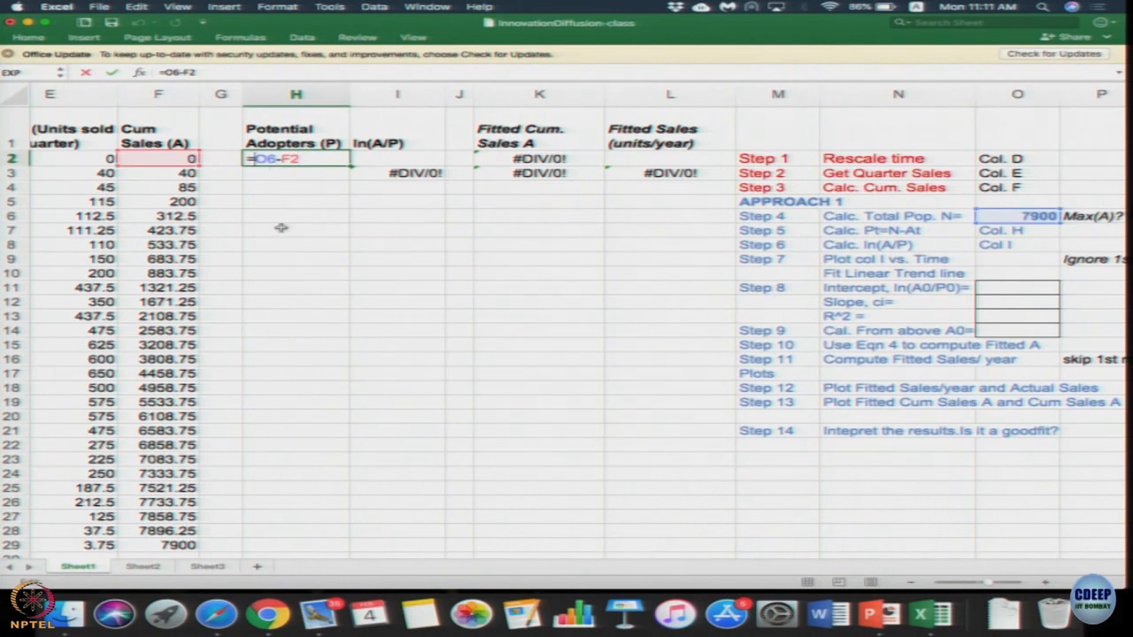
text($)
key(Right)
text($)
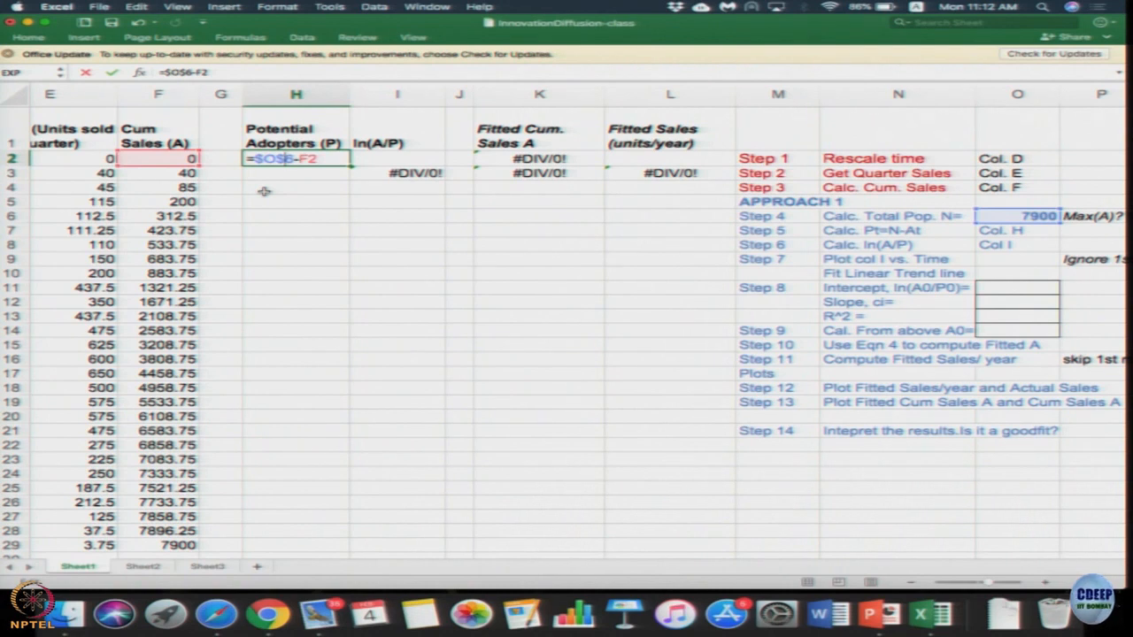
key(Return)
click(329, 159)
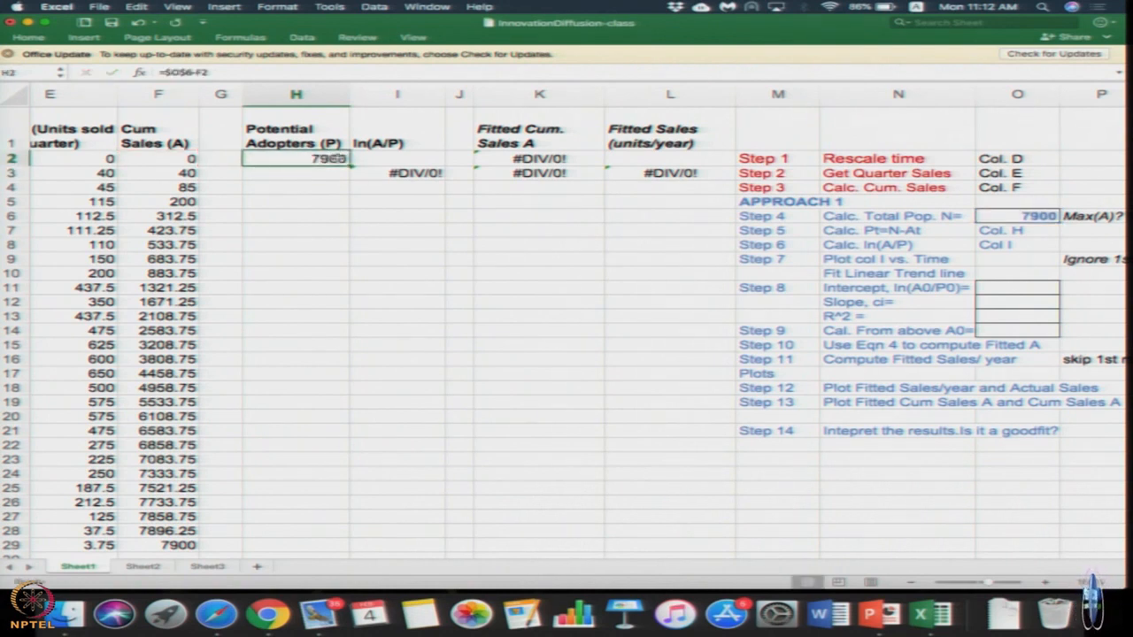
mouse_move(350, 166)
mouse_down()
mouse_move(332, 299)
mouse_move(348, 395)
mouse_move(301, 545)
mouse_up()
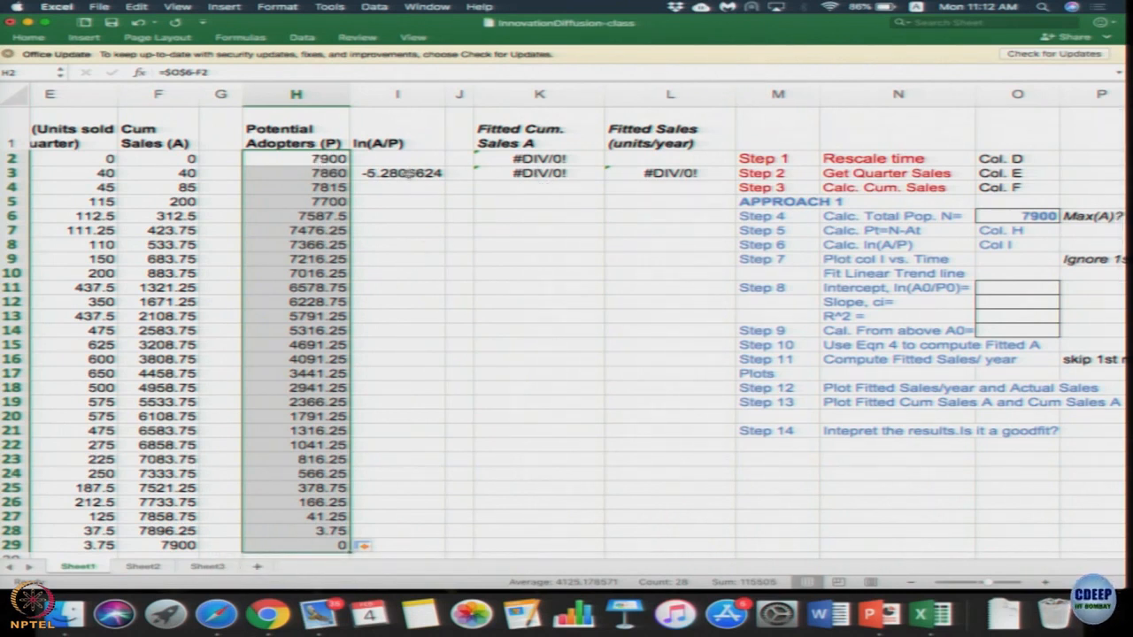
Confirm =LN(F3/H3) in I3 and fill it down to I28
click(403, 176)
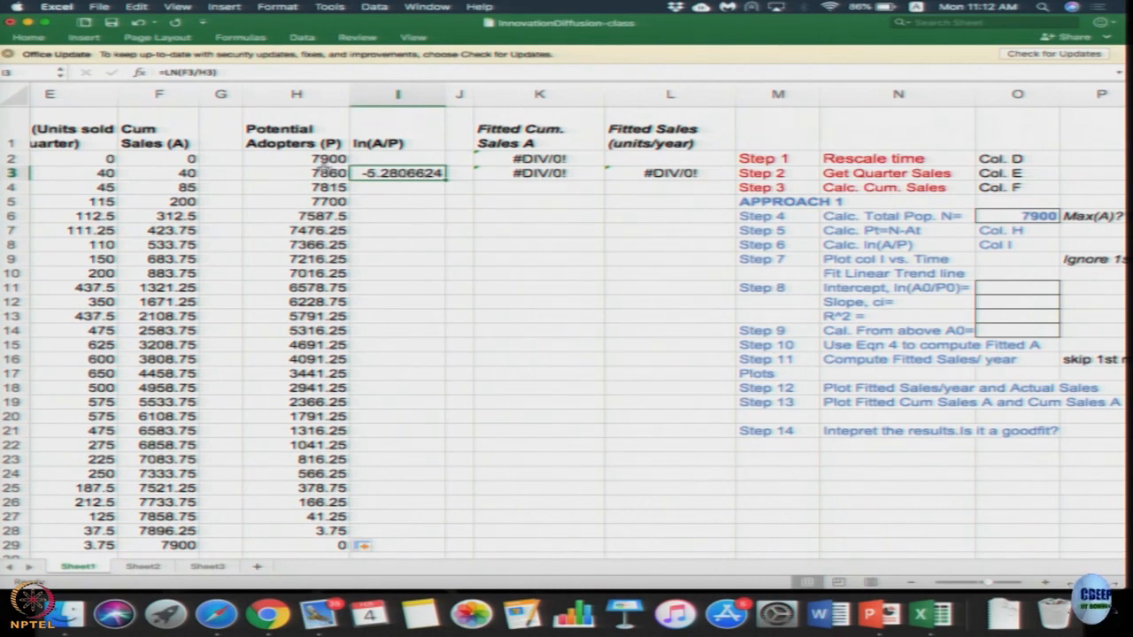
double_click(370, 172)
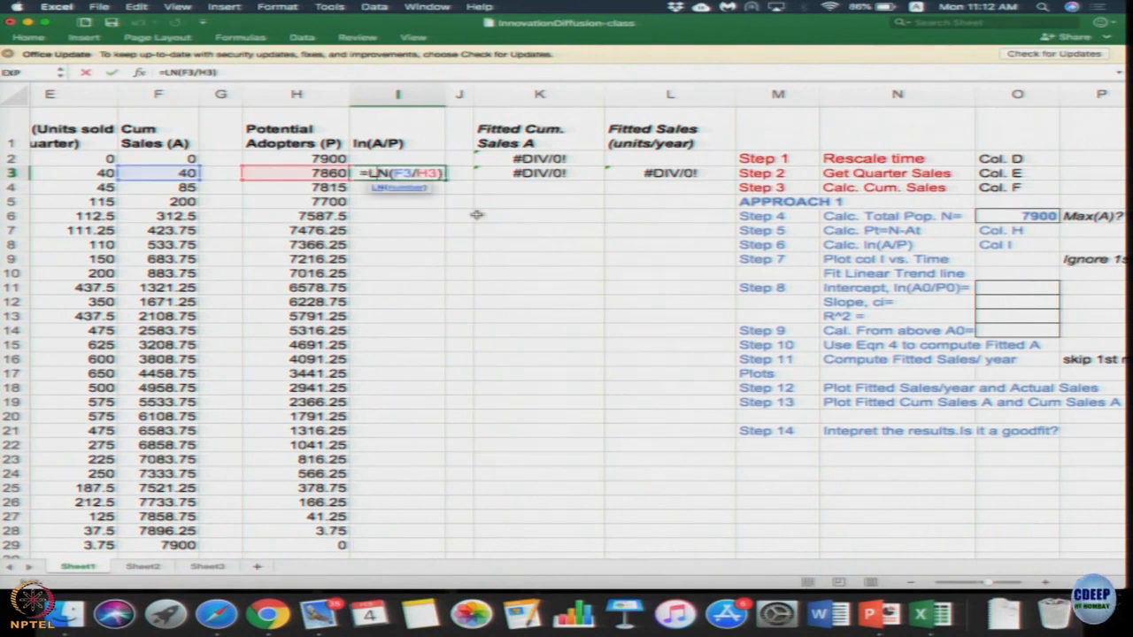
key(Return)
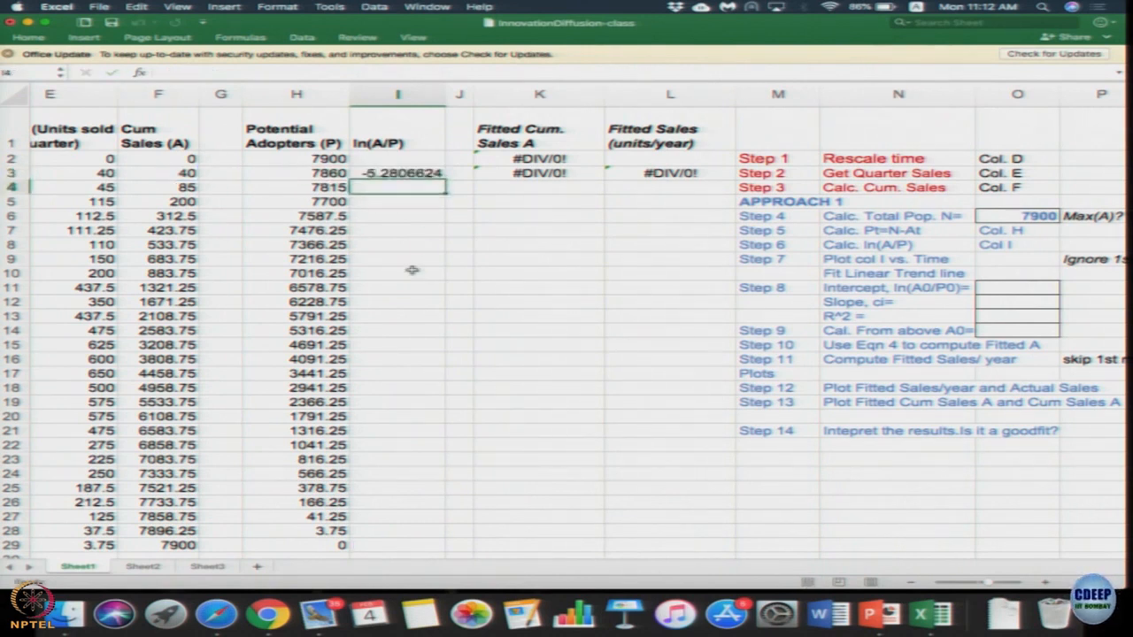
click(412, 270)
click(416, 173)
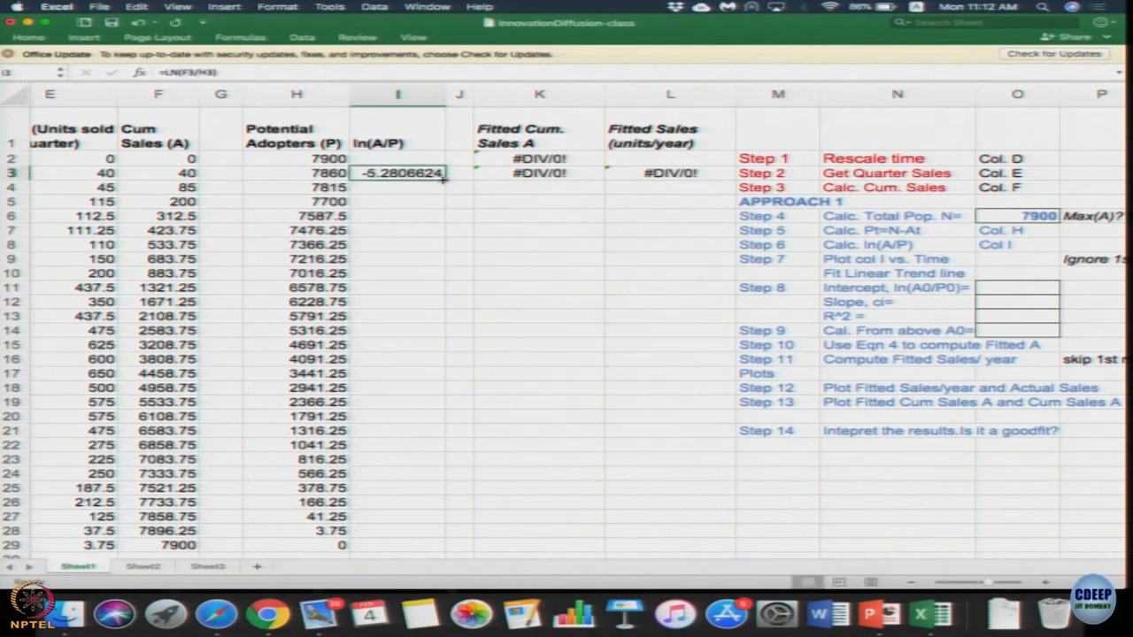
mouse_move(443, 180)
mouse_down()
mouse_move(386, 547)
mouse_move(397, 534)
mouse_up()
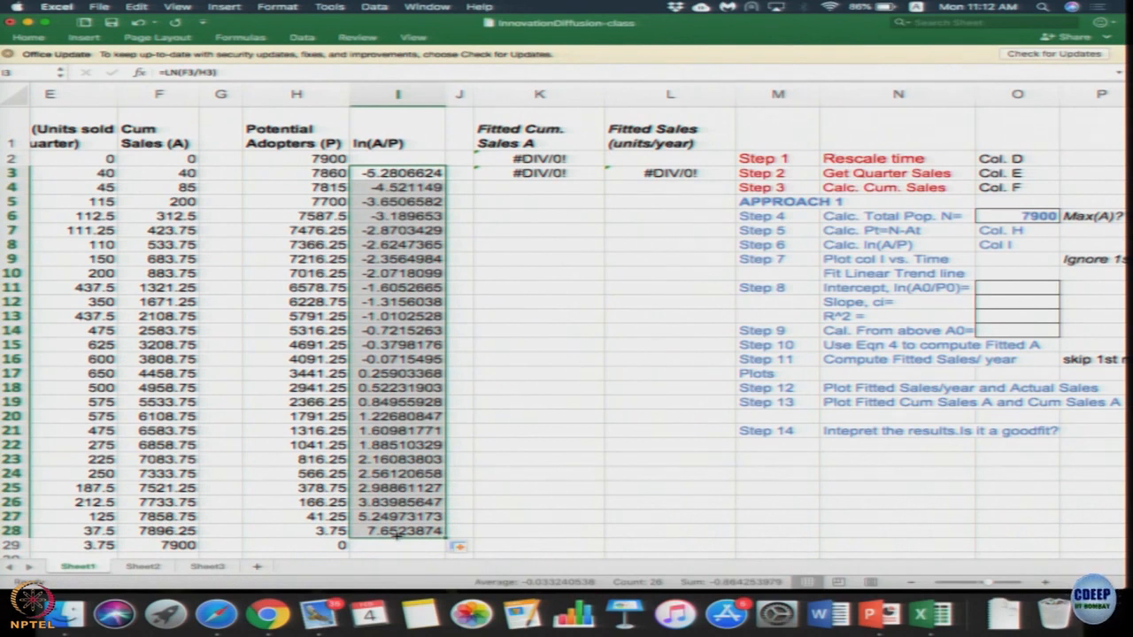
click(549, 355)
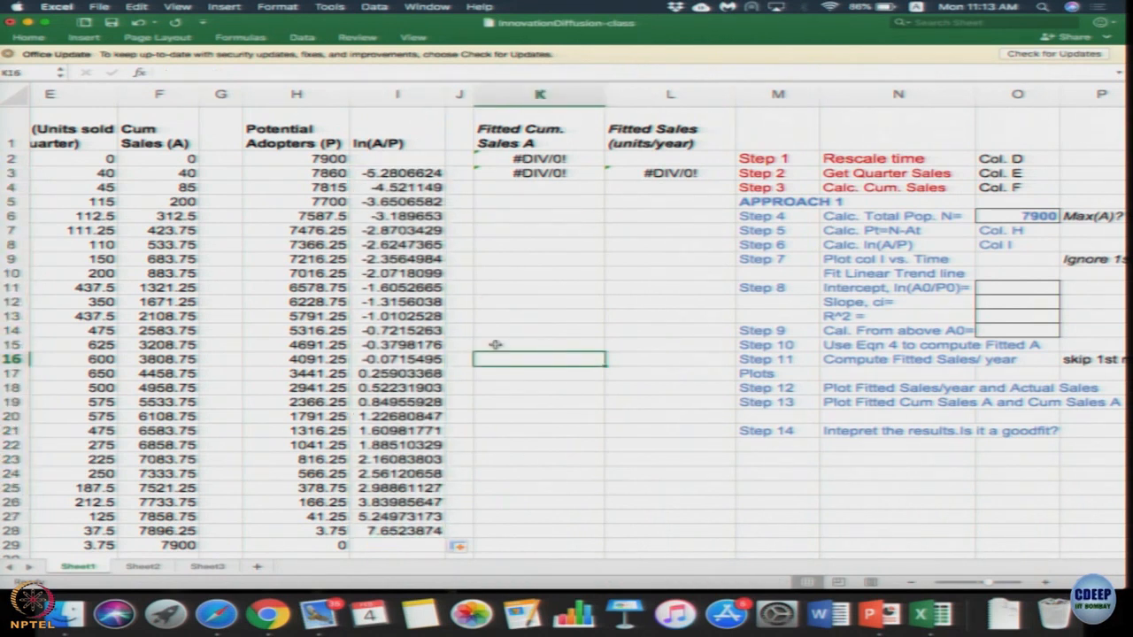
Review the Step 6 and Step 7 instructions for calculating and plotting ln(A/P)
click(884, 258)
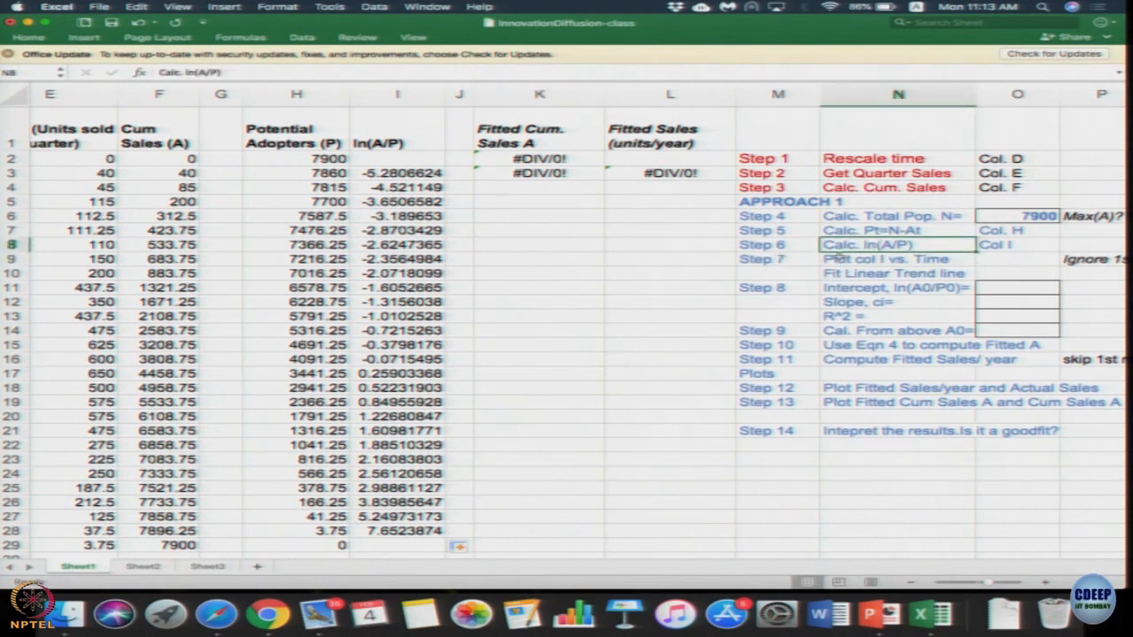
drag(764, 244, 1018, 241)
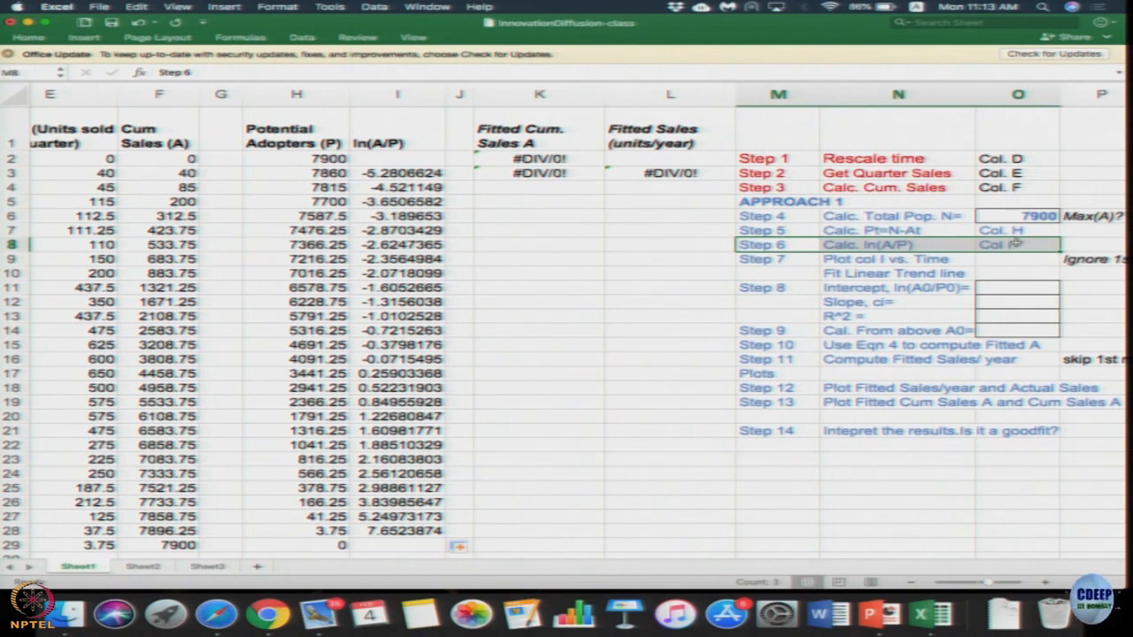
click(781, 260)
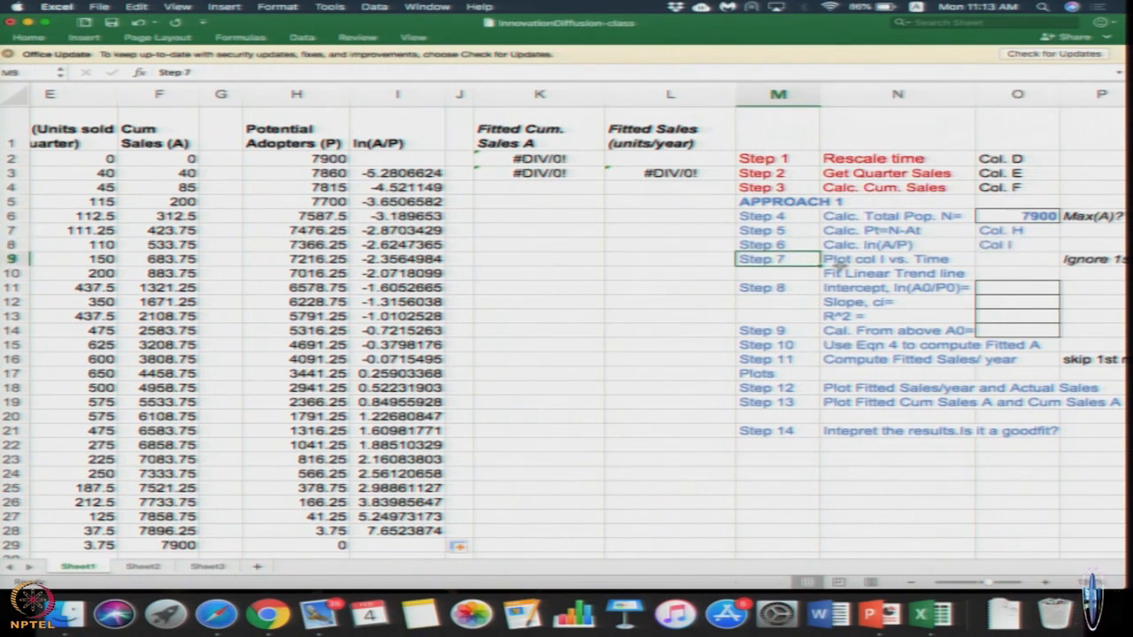
click(886, 264)
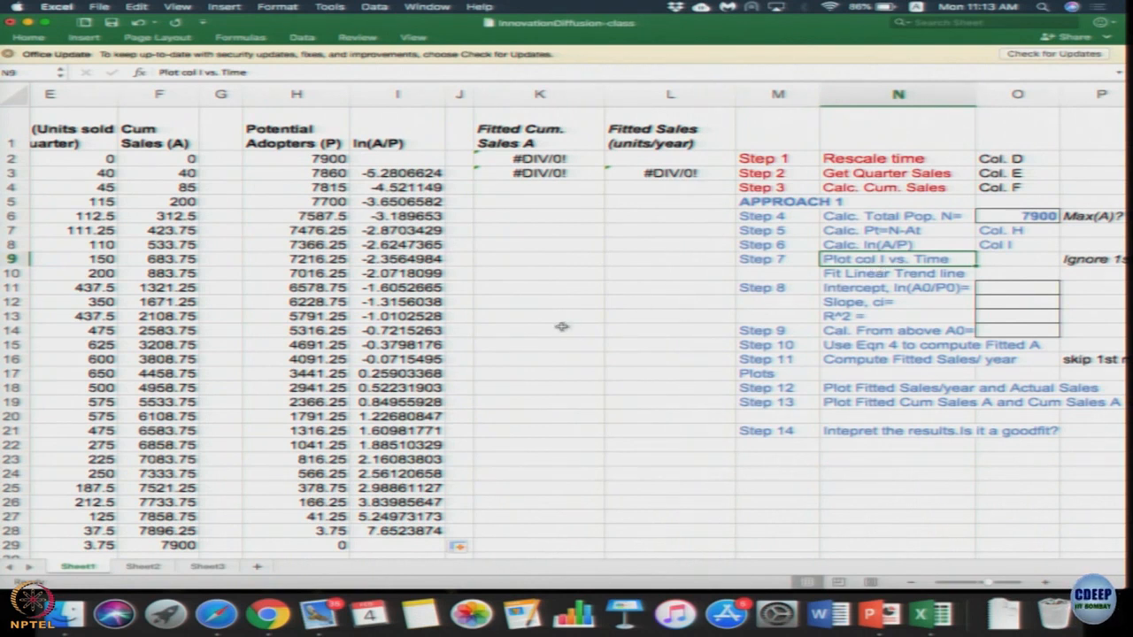
Select the ln(A/P) values from I3 down and insert a plain X Y scatter chart of them
click(387, 176)
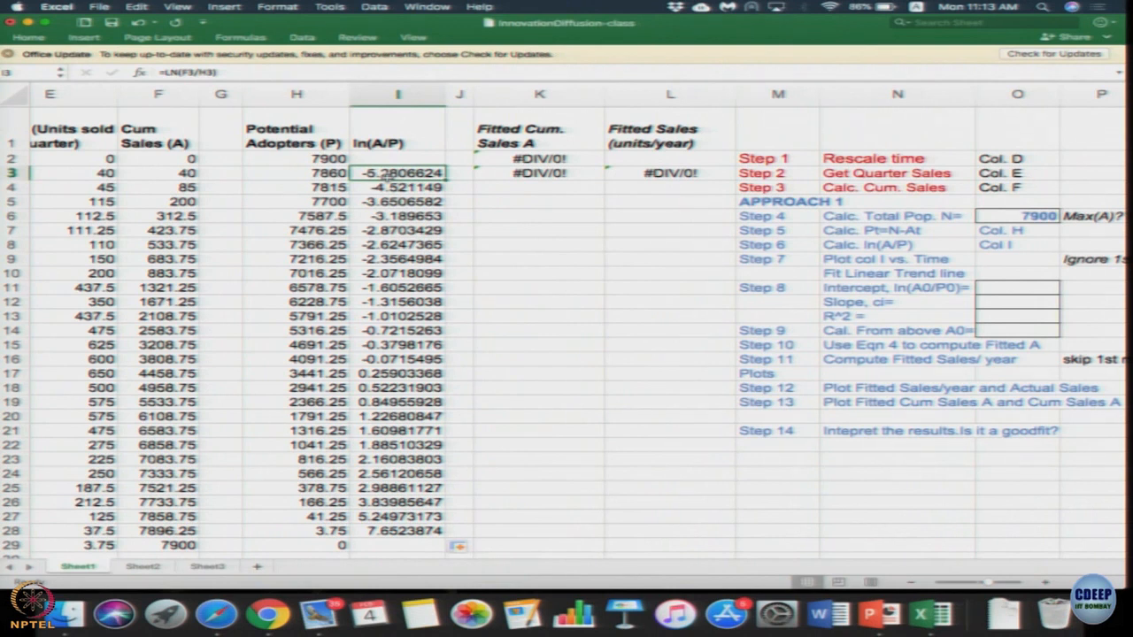
key(shift+Down)
key(shift+Down)
key(shift+Down)
key(shift+Down)
key(shift+Down)
key(shift+Down)
key(shift+Down)
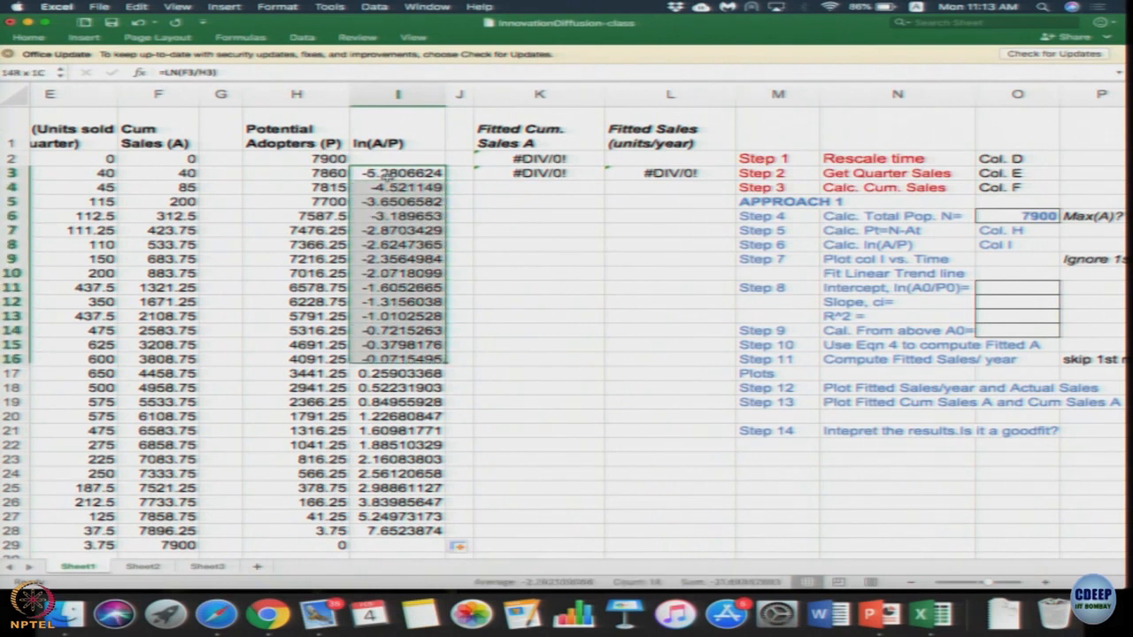
key(shift+Down)
key(shift+Down)
key(shift+Down)
key(shift+Down)
key(shift+Down)
key(shift+Down)
key(shift+Down)
key(shift+Down)
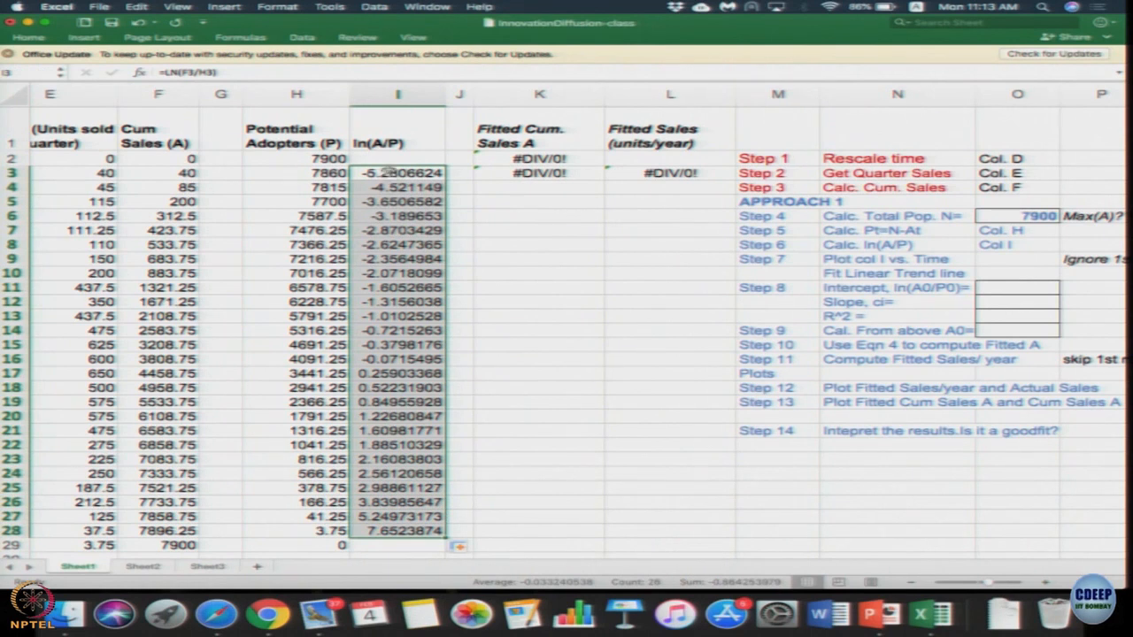
click(89, 38)
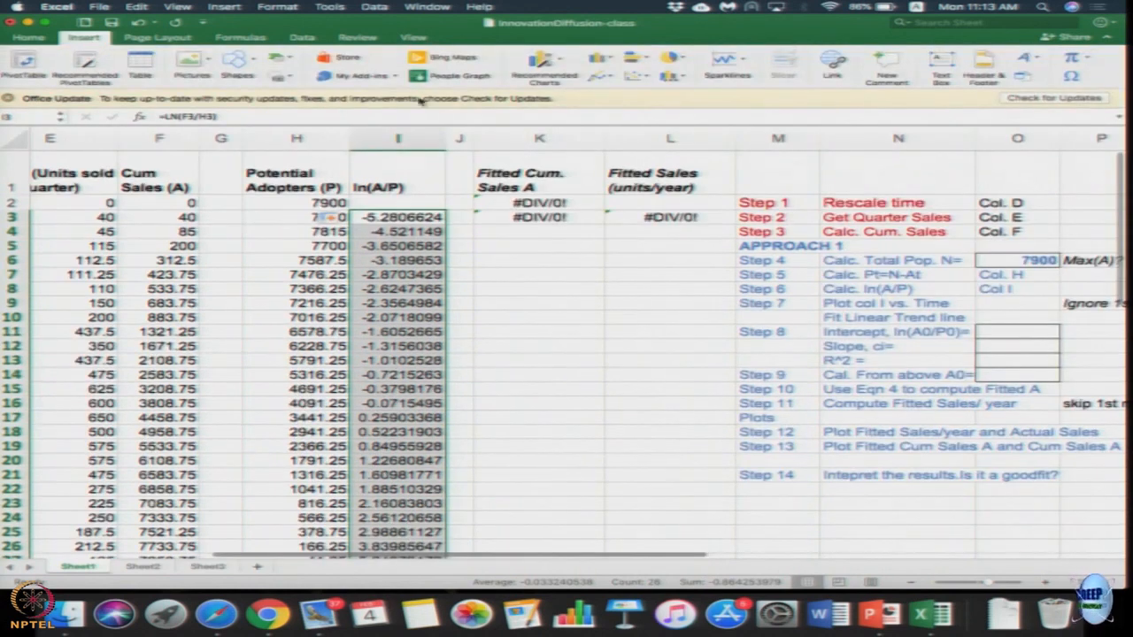
click(634, 80)
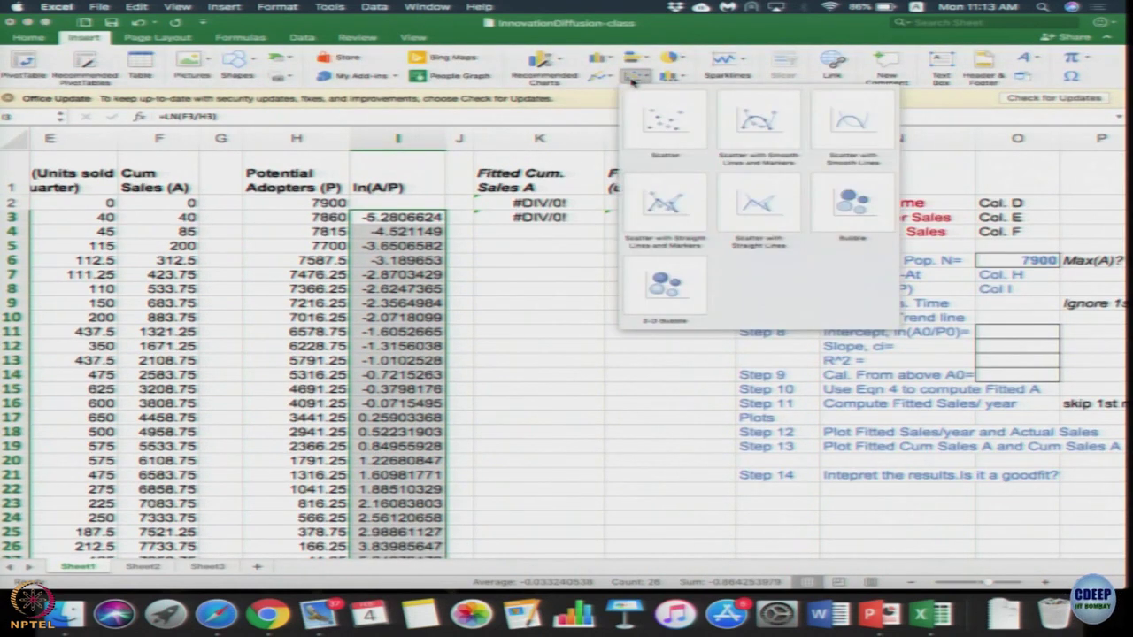
click(656, 126)
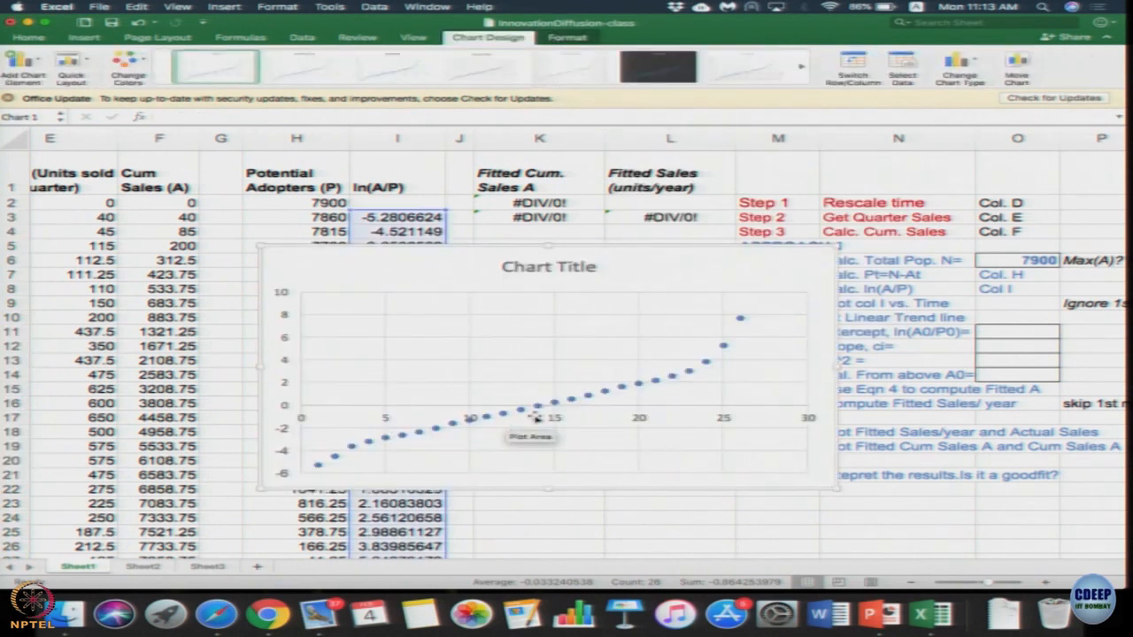
click(606, 389)
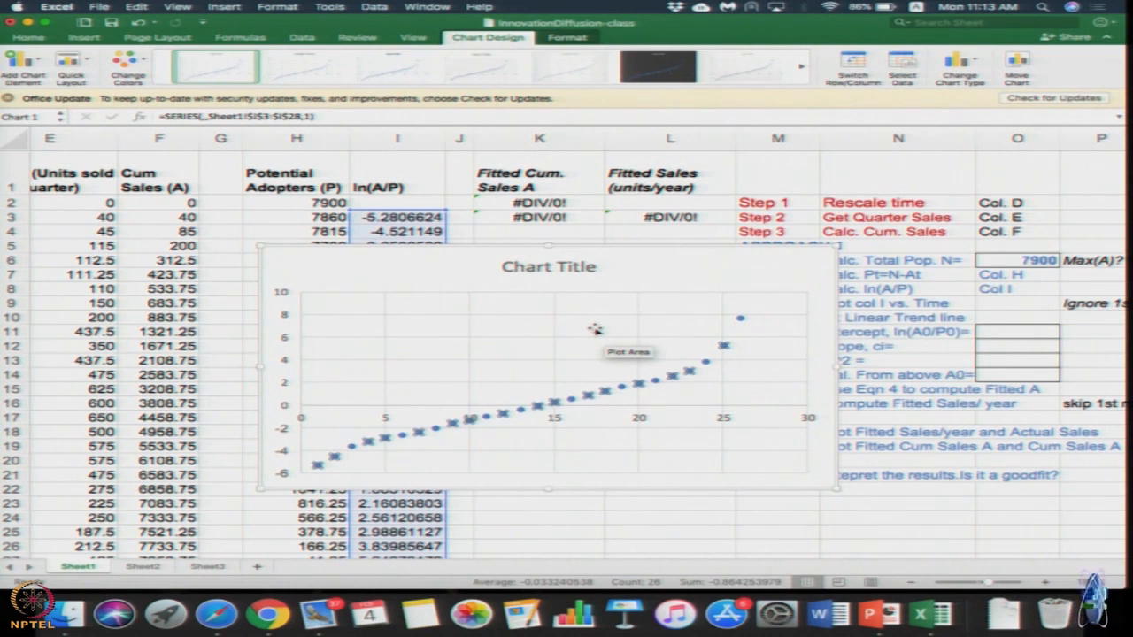
Set Series1's X values to the Time range D3:D28 via Select Data
right_click(595, 328)
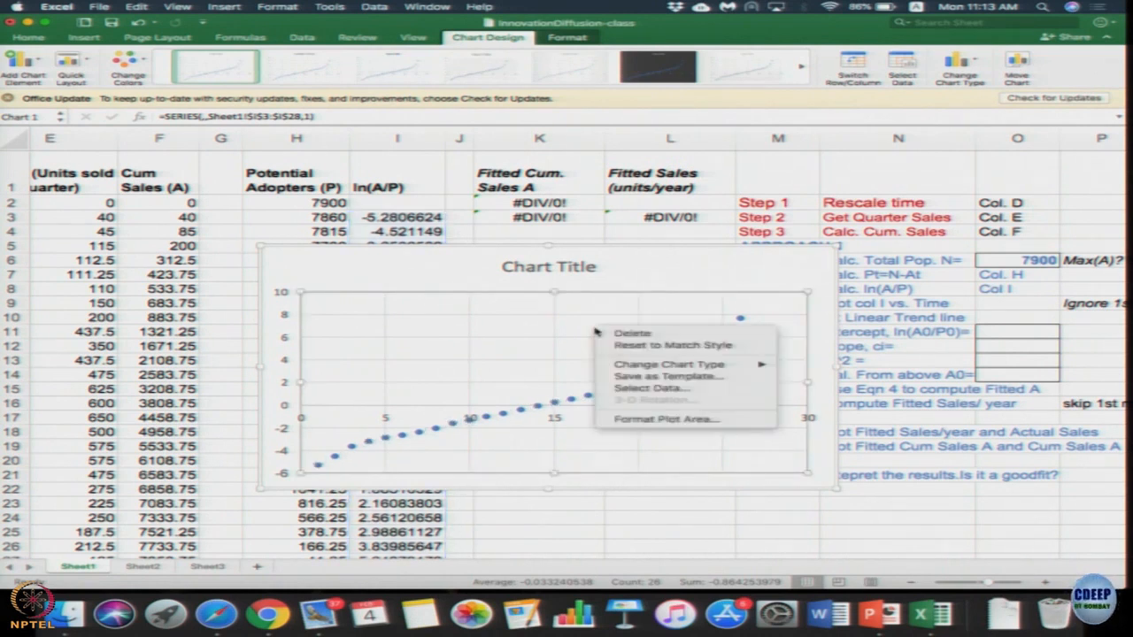
click(625, 389)
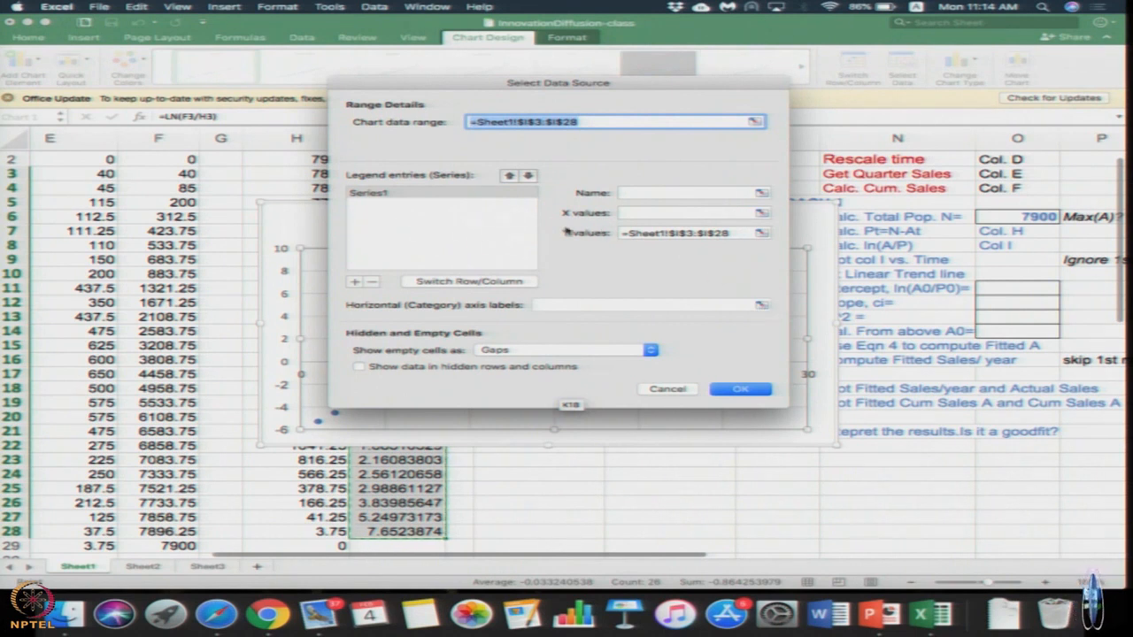
click(469, 195)
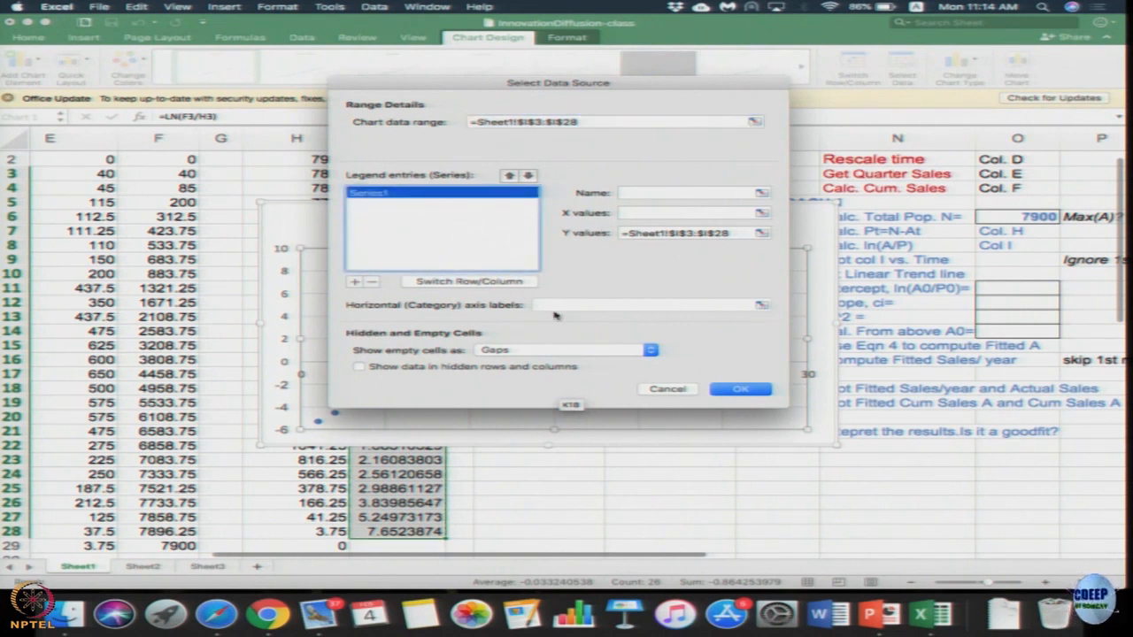
click(689, 213)
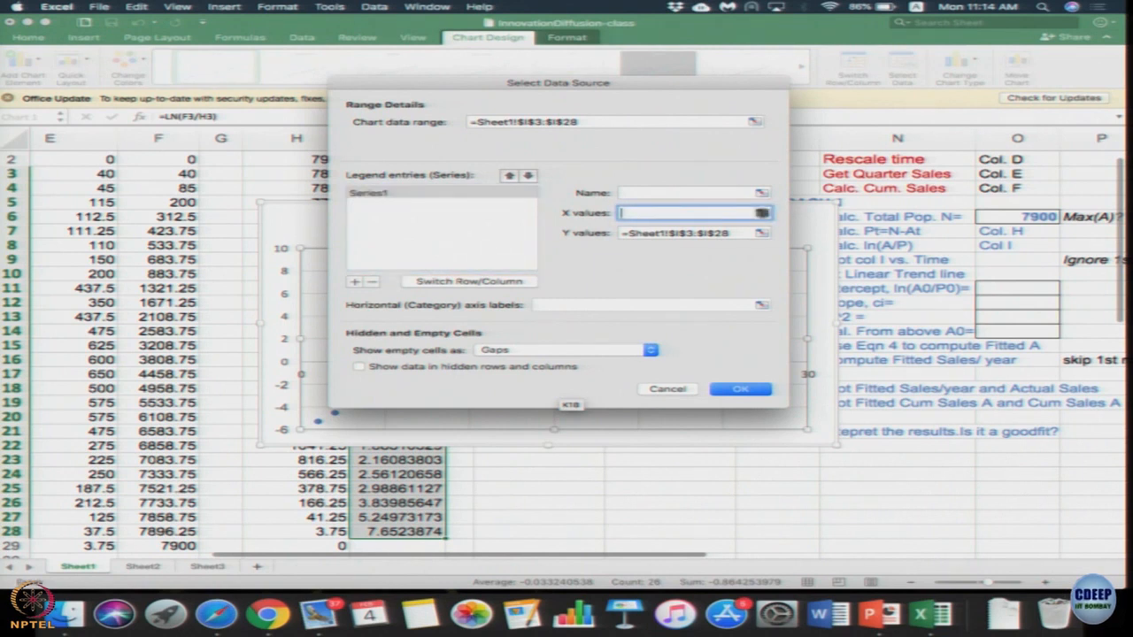
click(761, 213)
scroll(225, 250, left, 5)
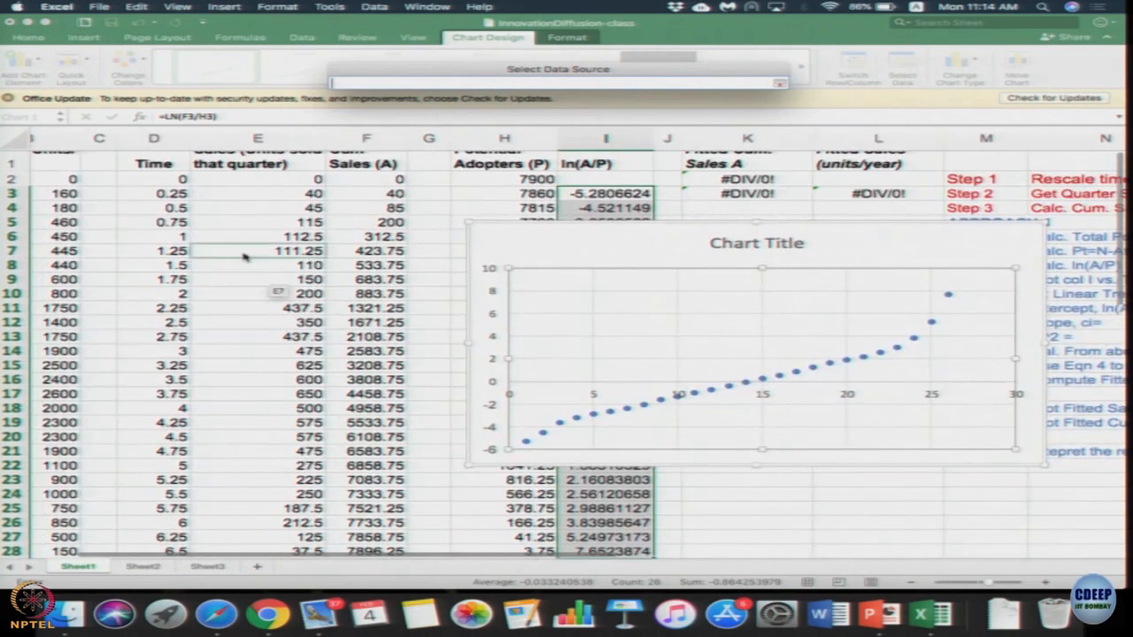
mouse_move(173, 193)
mouse_down()
mouse_move(172, 470)
mouse_move(195, 448)
mouse_up()
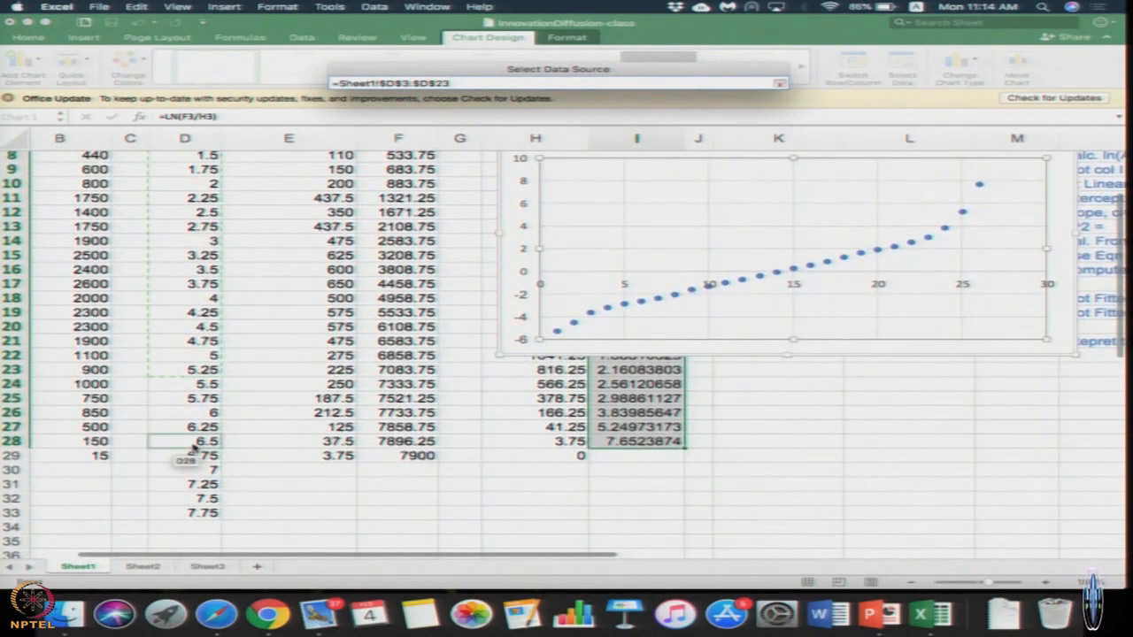
drag(195, 448, 200, 442)
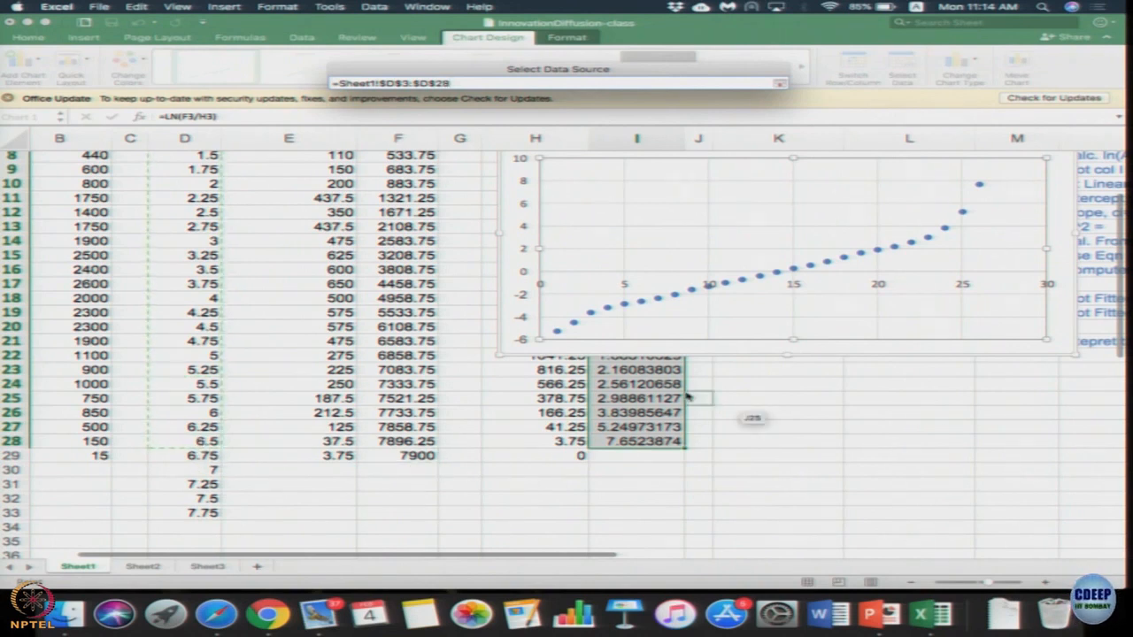
scroll(689, 399, up, 5)
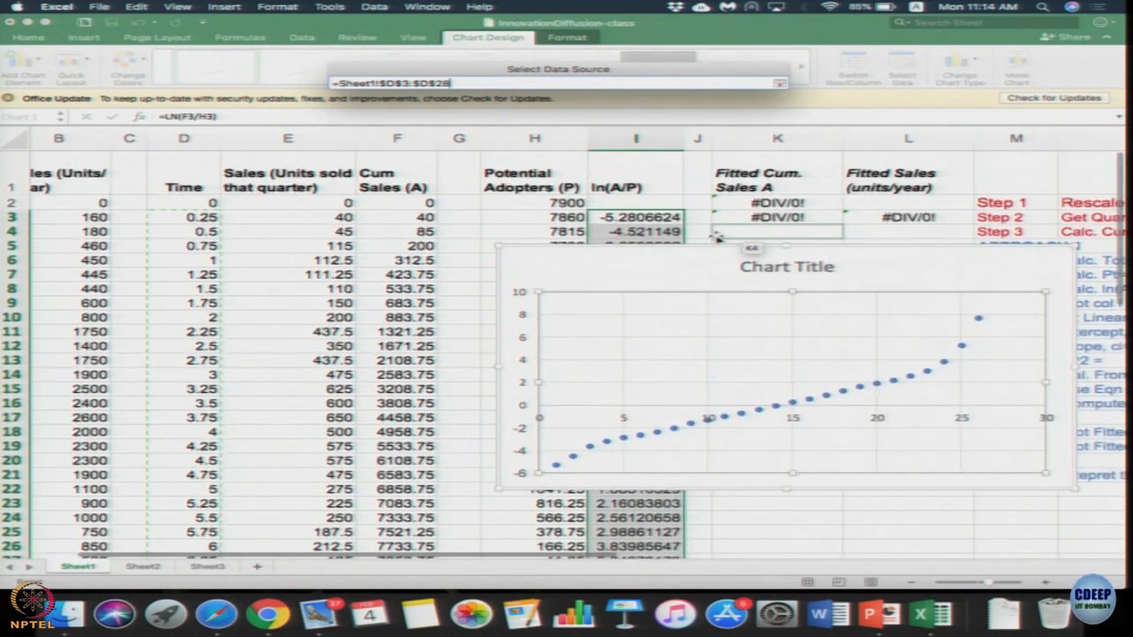
key(Return)
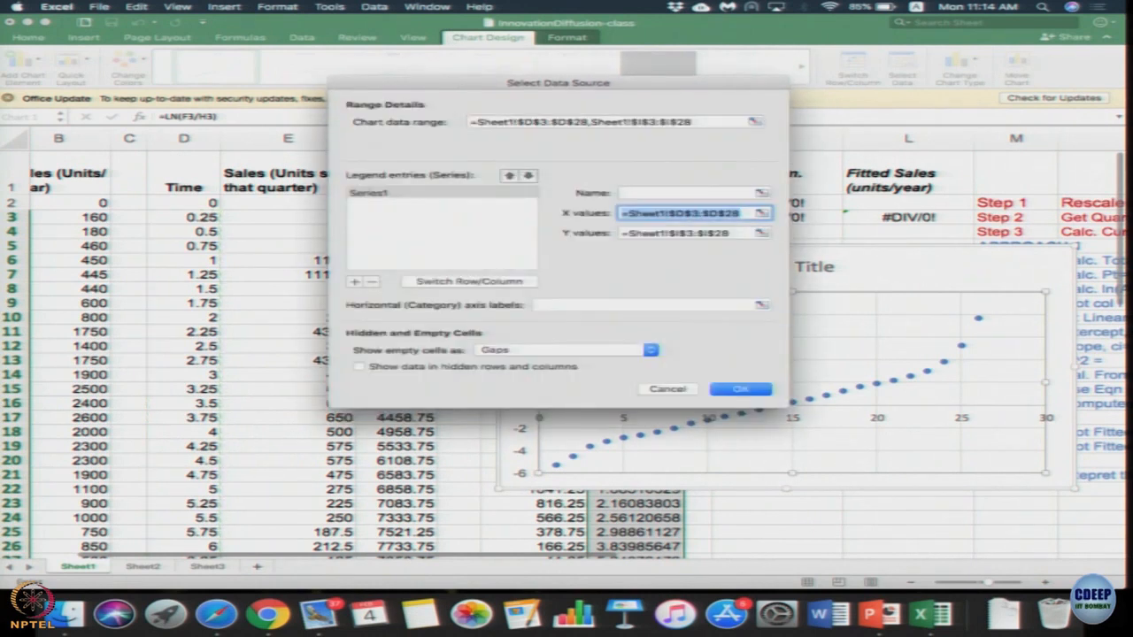
click(733, 396)
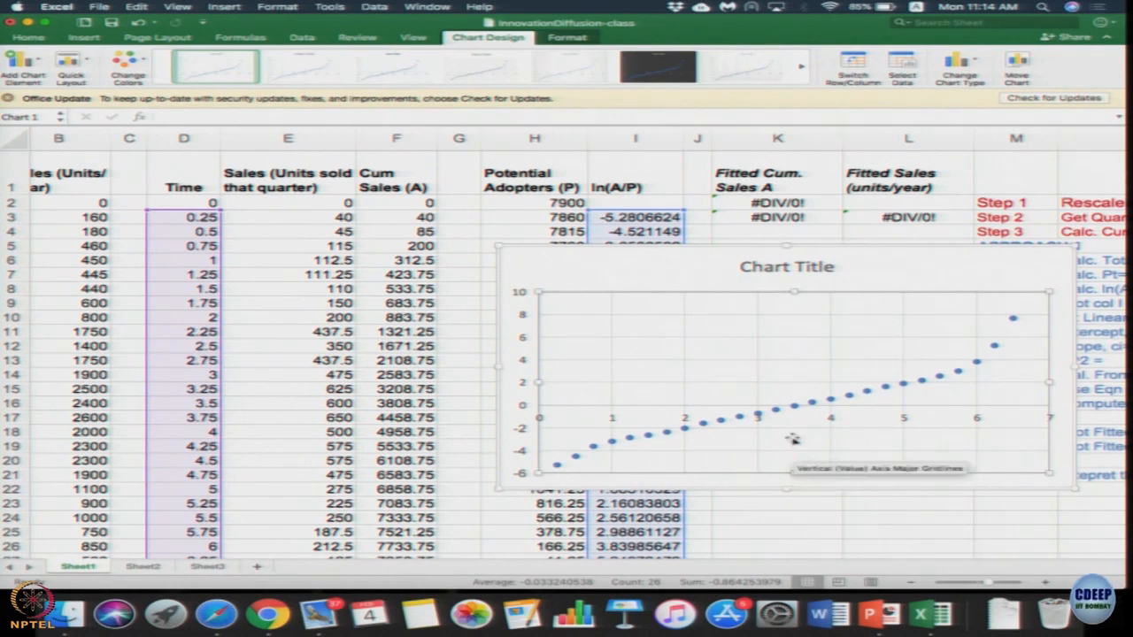
Move the chart to the right of the data, below the Step rows
drag(874, 266, 877, 460)
scroll(880, 442, down, 7)
scroll(880, 288, up, 3)
scroll(881, 288, right, 3)
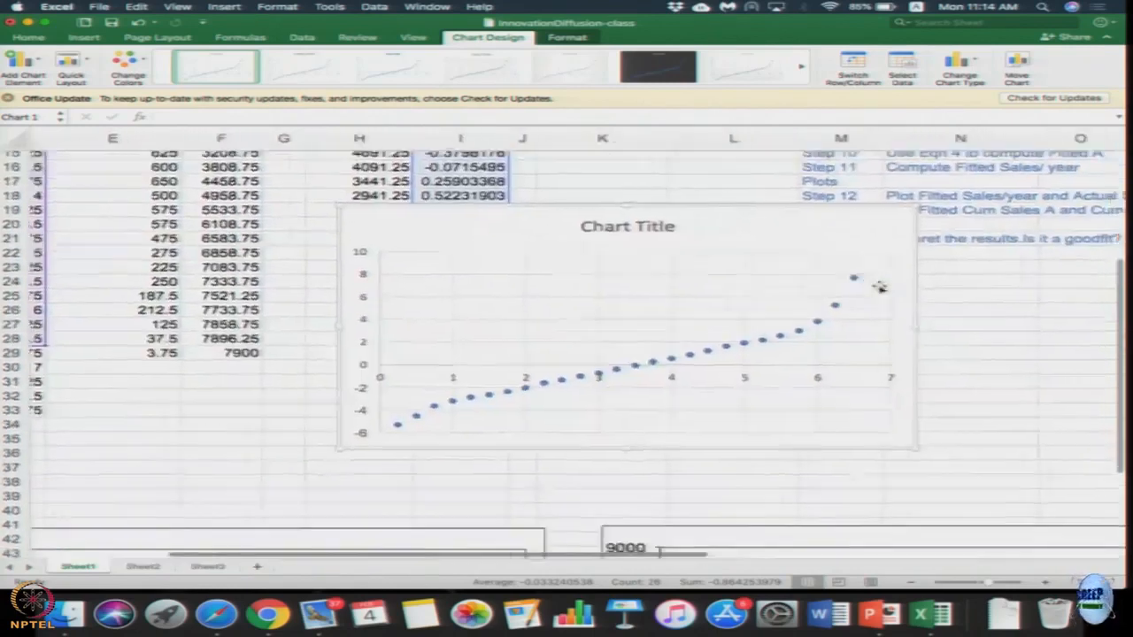
scroll(880, 286, down, 1)
scroll(876, 286, up, 2)
drag(724, 225, 1075, 311)
scroll(882, 334, right, 3)
scroll(882, 334, down, 2)
scroll(882, 335, down, 2)
scroll(876, 334, down, 3)
scroll(877, 334, right, 1)
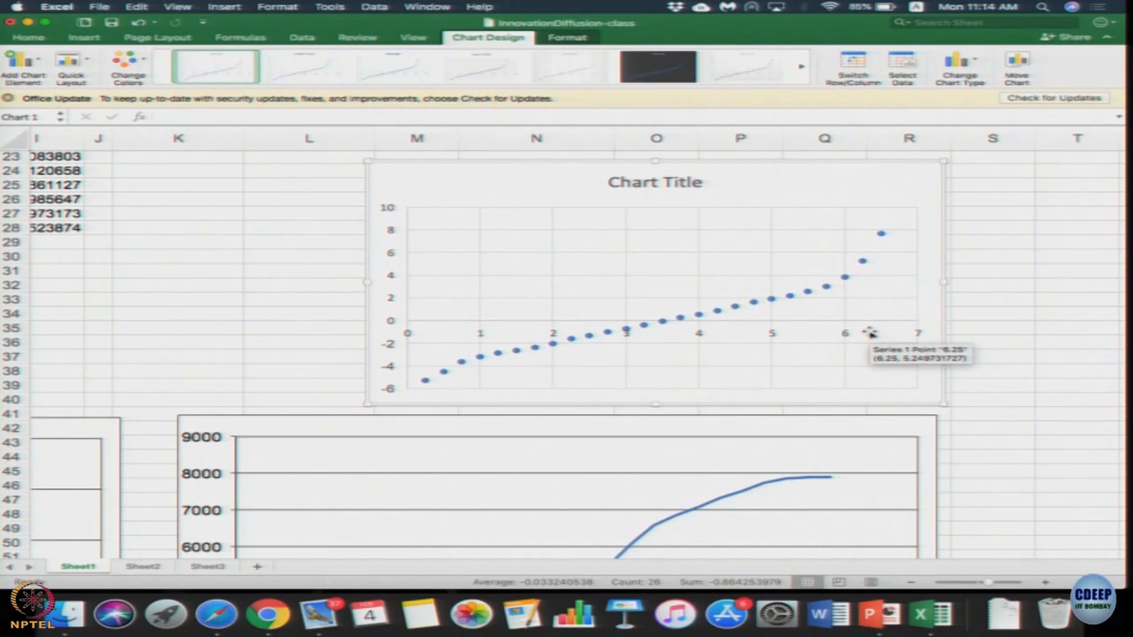
Add a linear trendline displaying y = 1.5509x - 5.2676 and R² = 0.94554, then close the Format pane
right_click(720, 313)
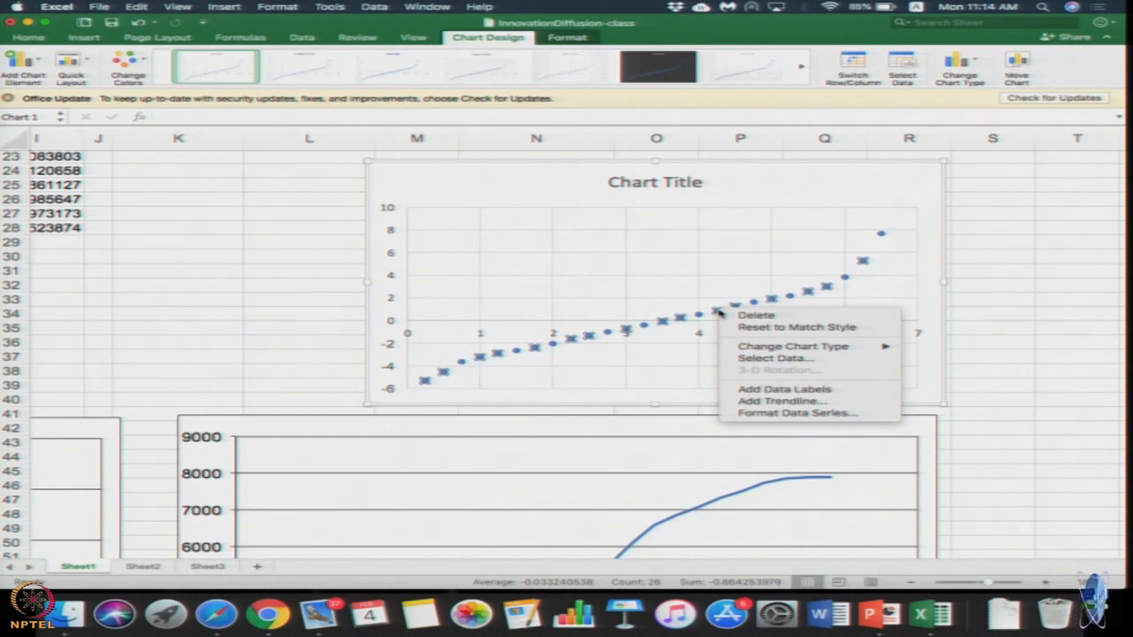
click(777, 403)
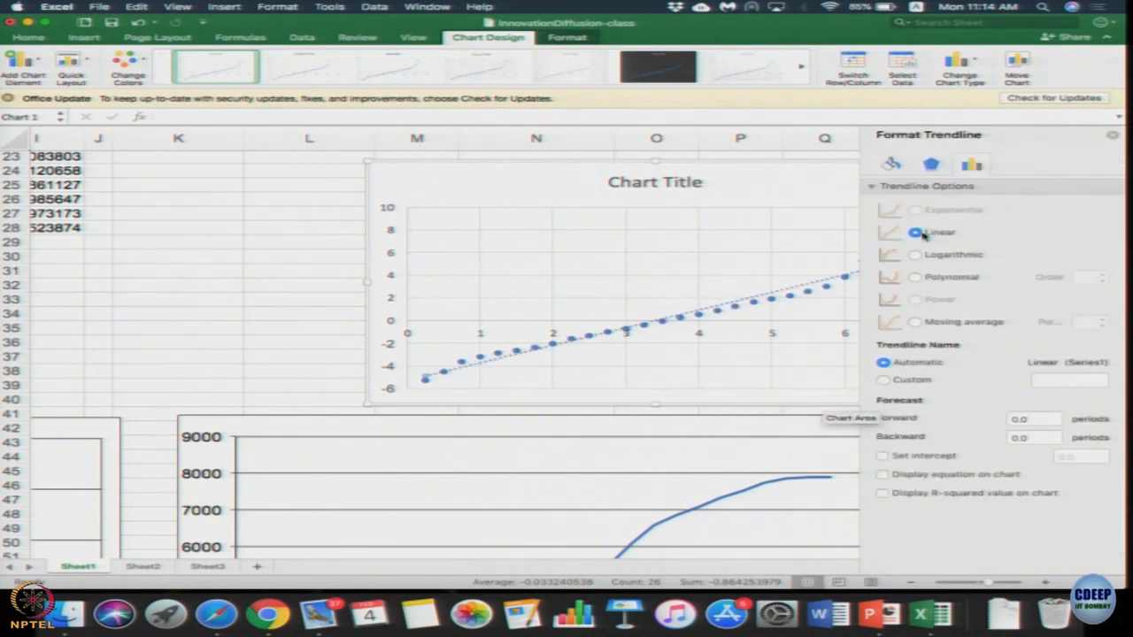
click(883, 475)
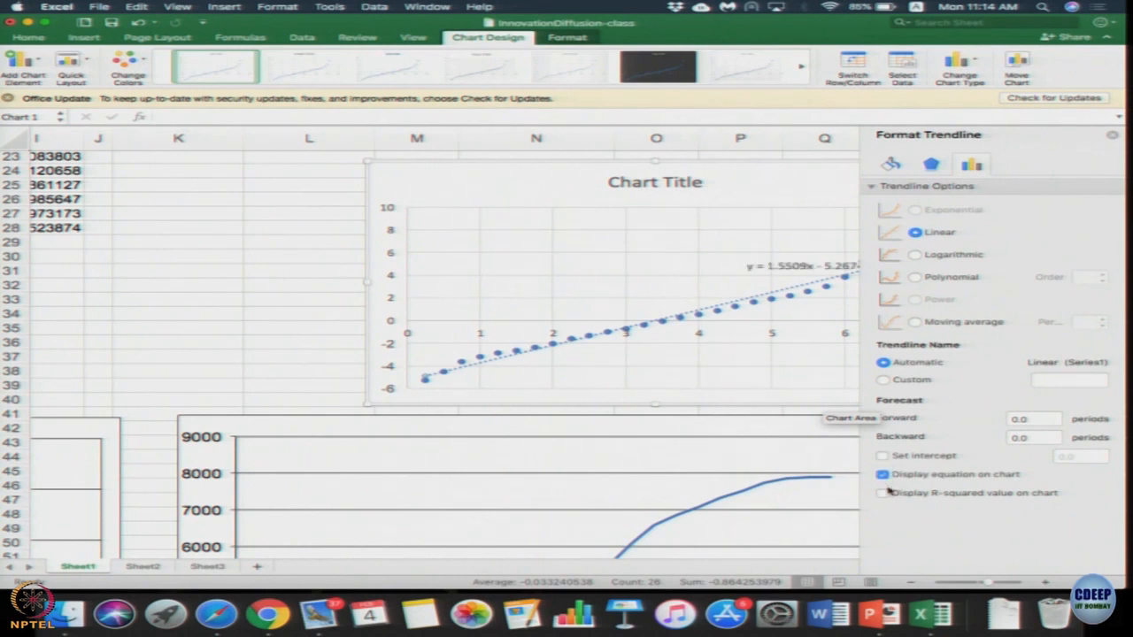
click(883, 494)
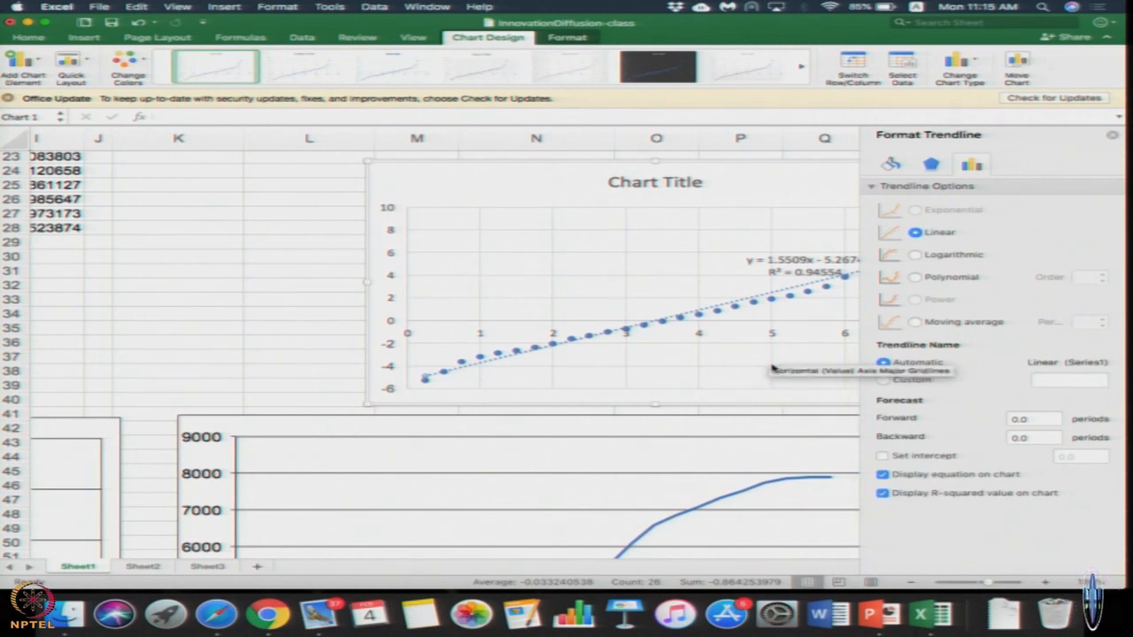
click(773, 369)
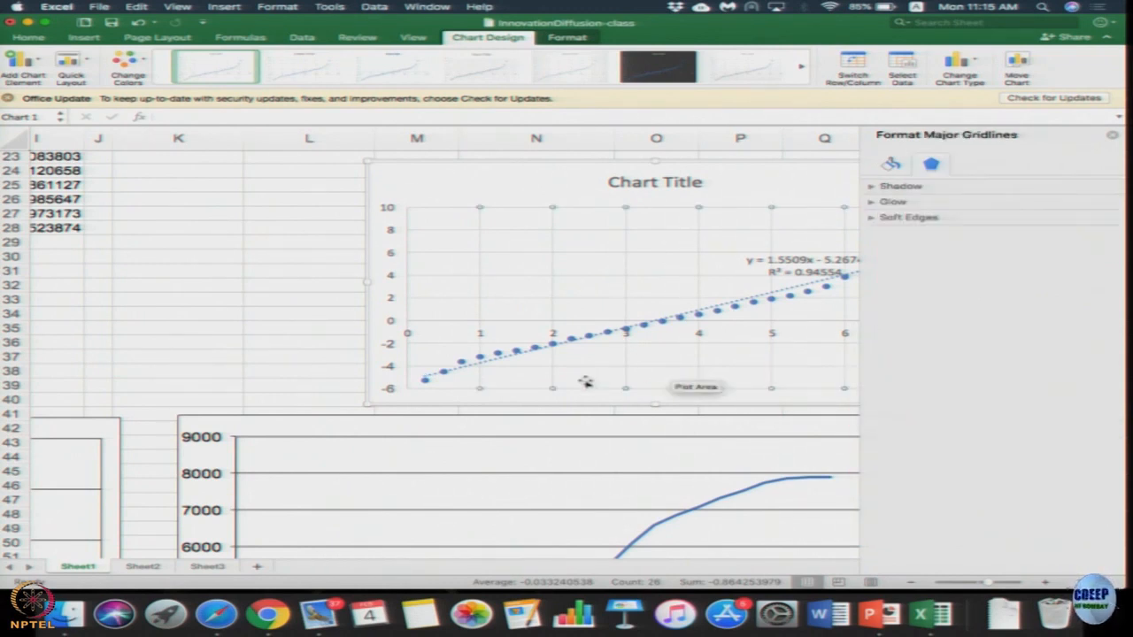
click(292, 255)
click(1113, 135)
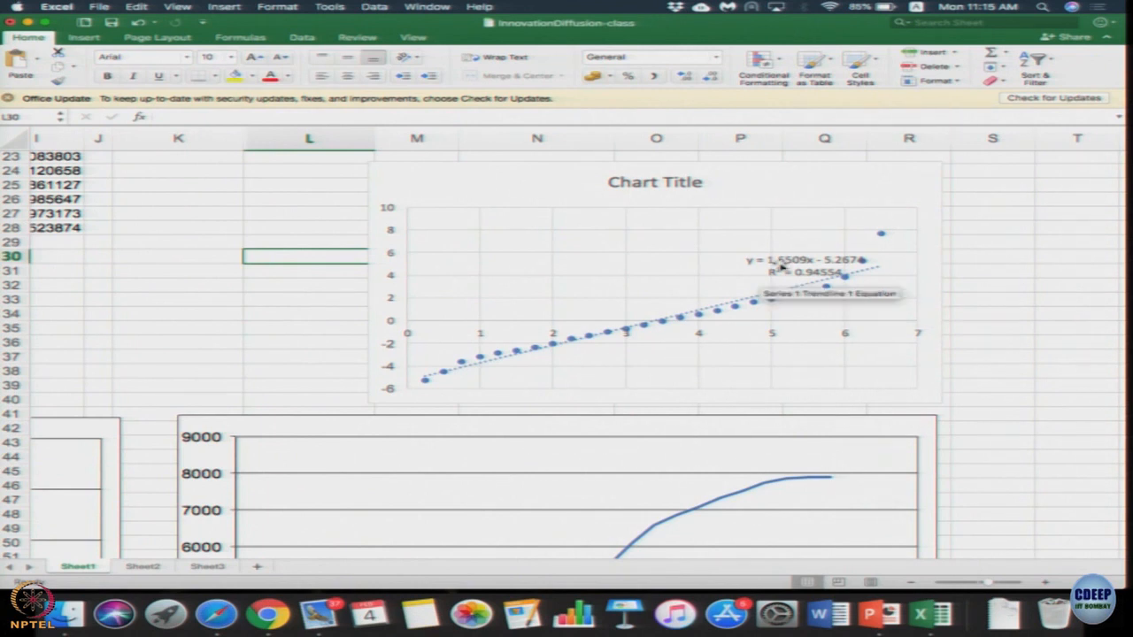
scroll(760, 307, up, 3)
scroll(711, 369, up, 3)
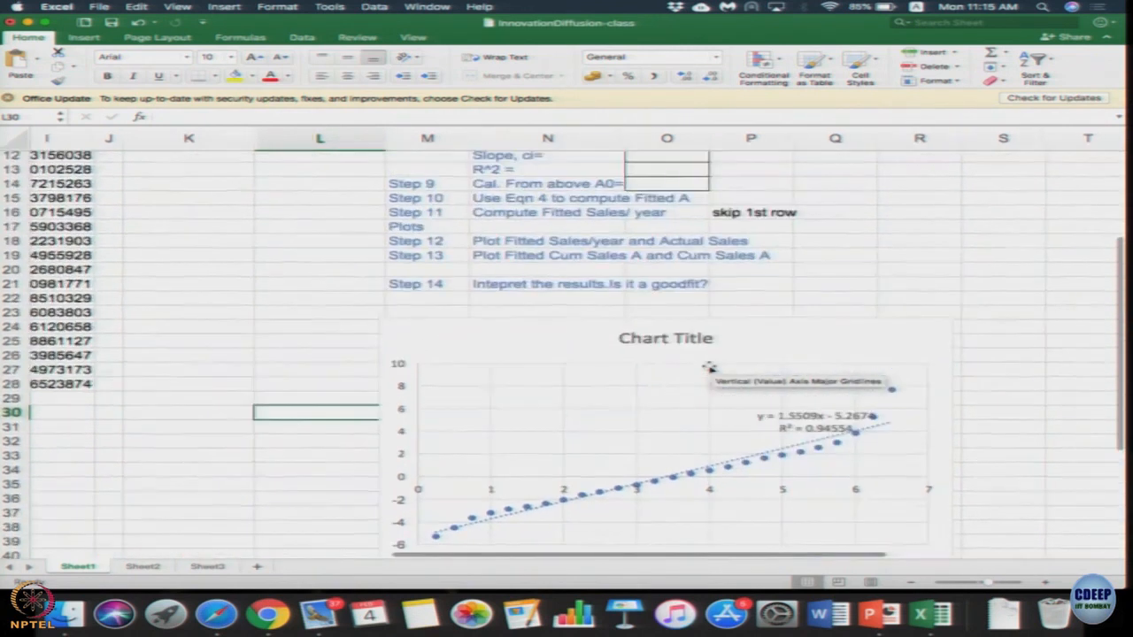
scroll(713, 368, up, 1)
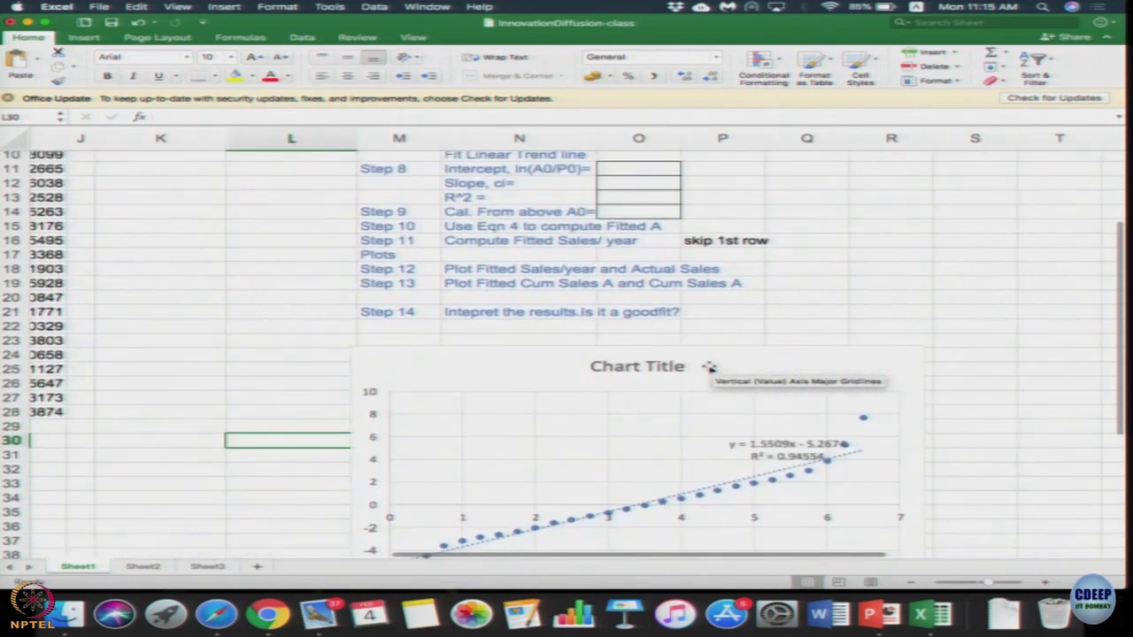
Enter intercept -5.2674, slope 1.5509 and R² 0.94554 into O11, O12 and O13
click(652, 171)
text(-5.2674)
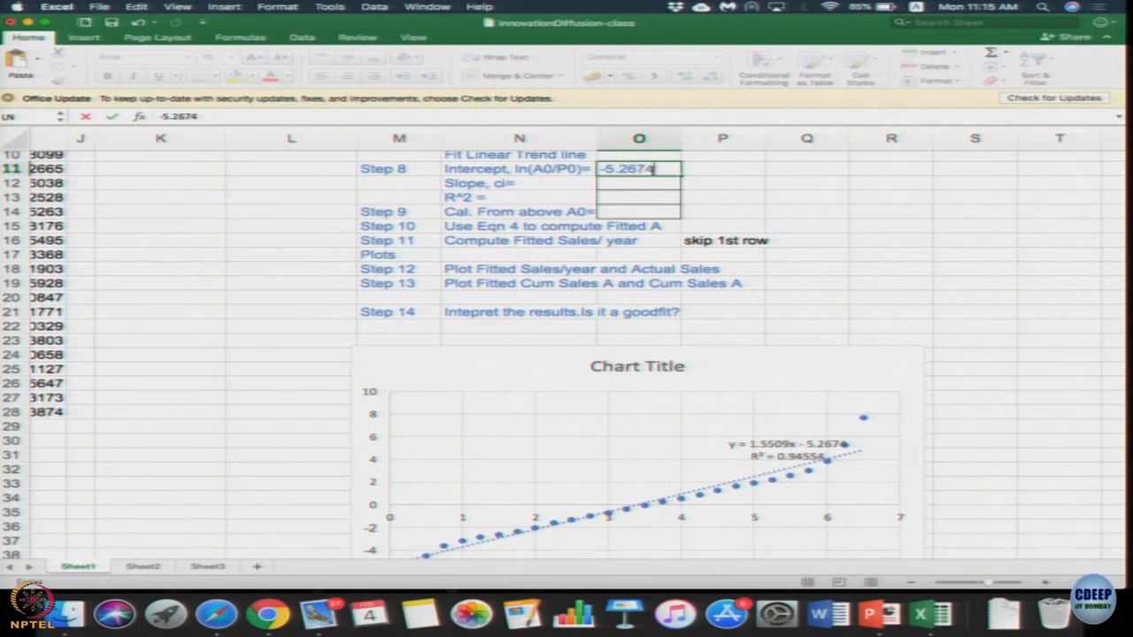
key(Return)
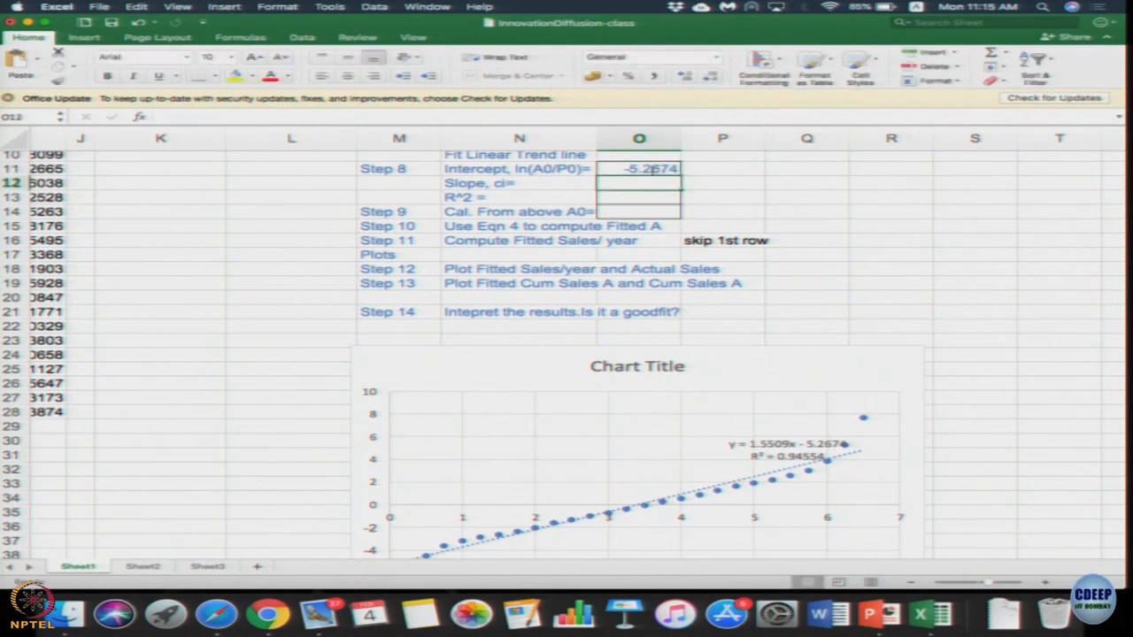
text(1.5509)
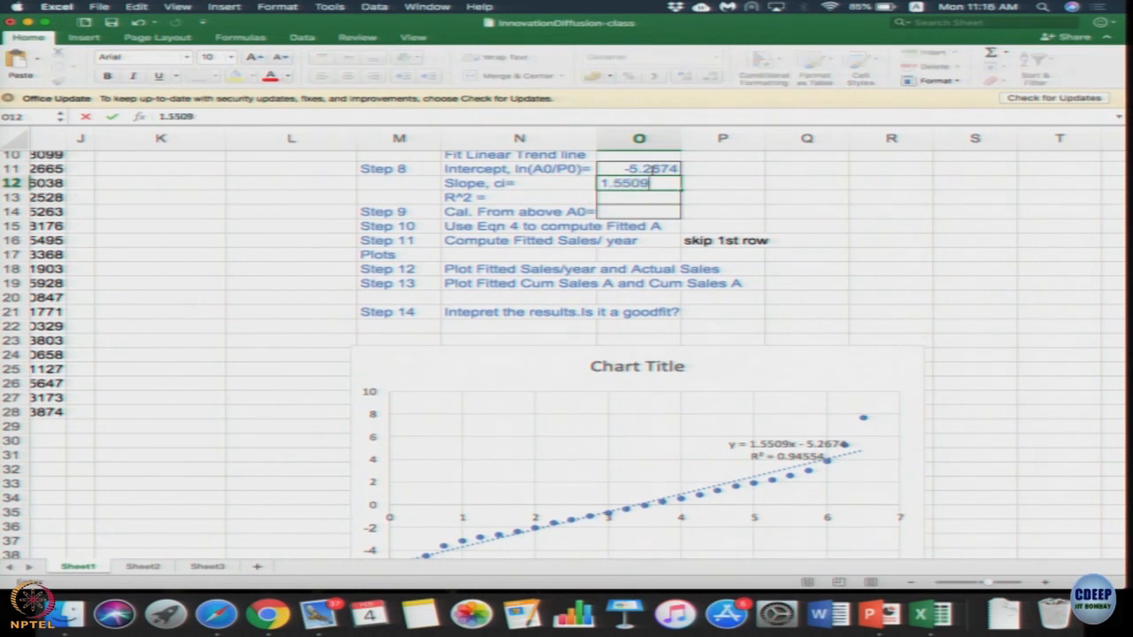
key(Return)
text(0.)
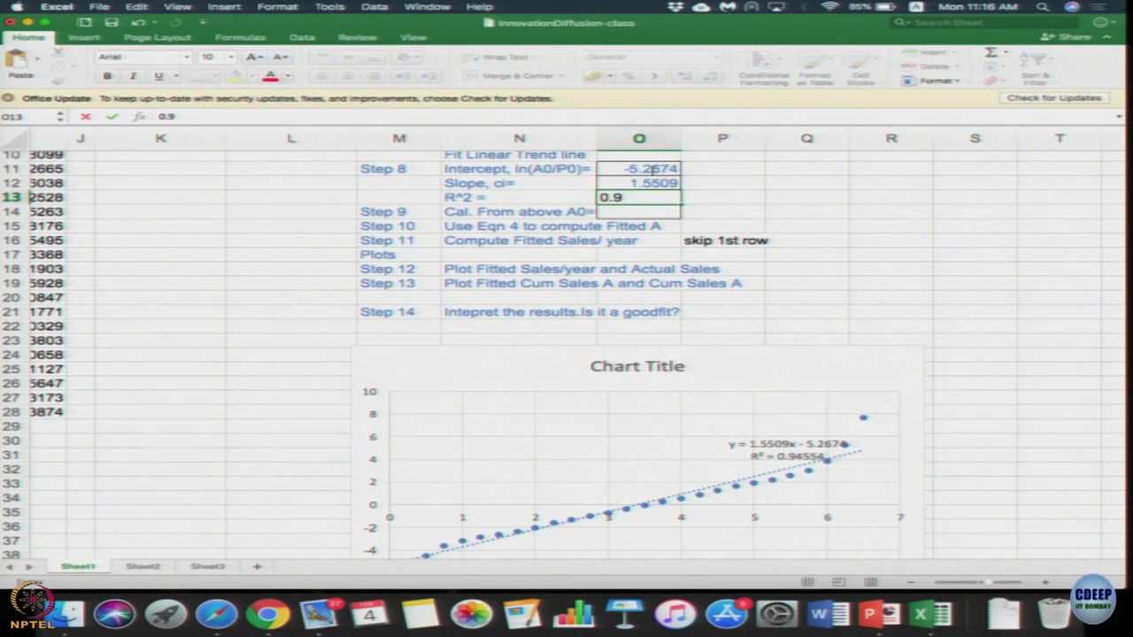
text(945554)
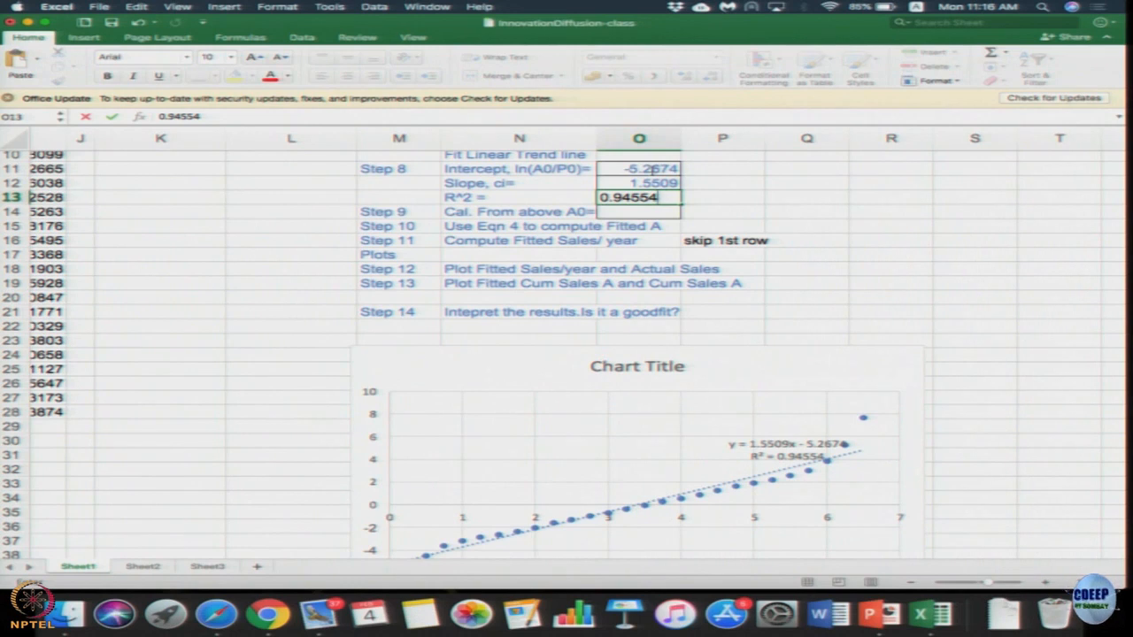
key(Return)
key(Up)
key(Up)
key(Up)
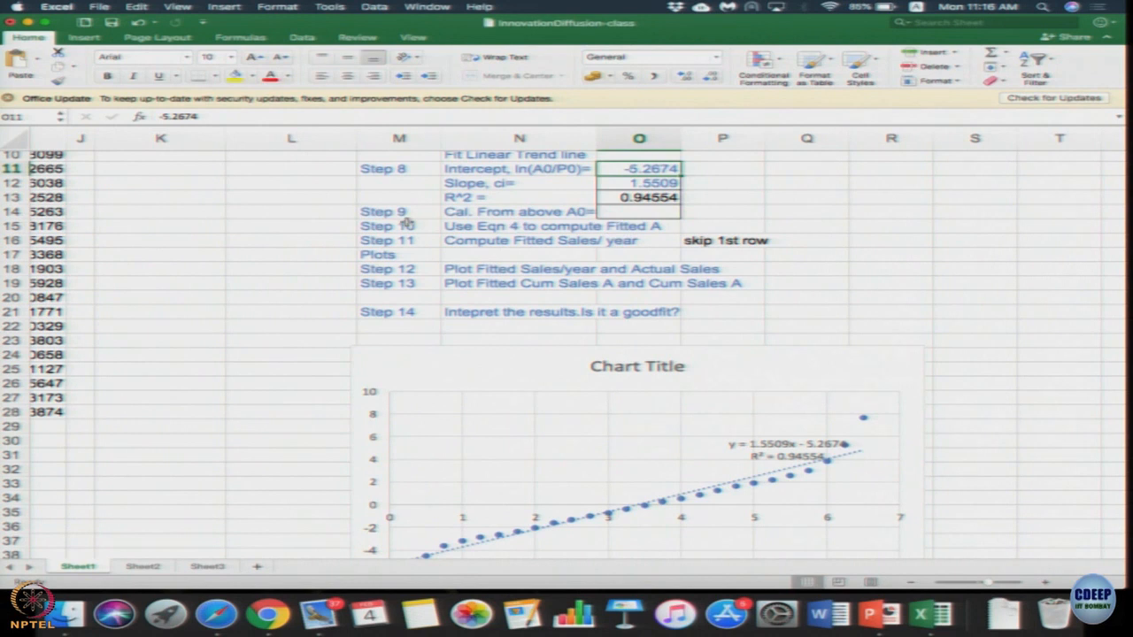
scroll(354, 254, up, 1)
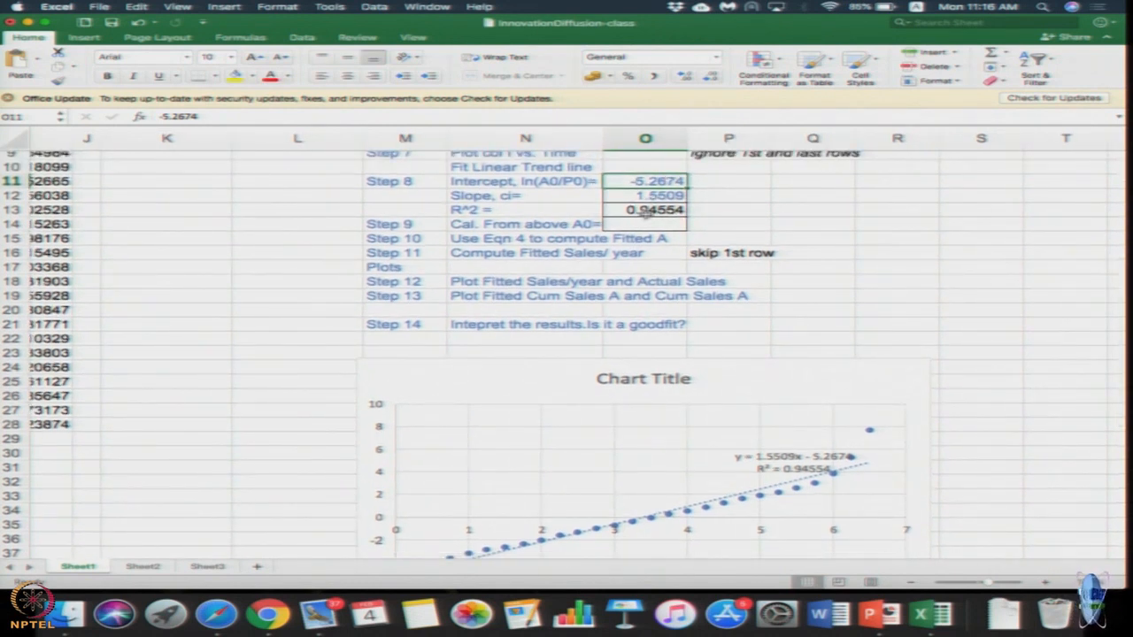
scroll(208, 247, up, 1)
scroll(208, 247, left, 1)
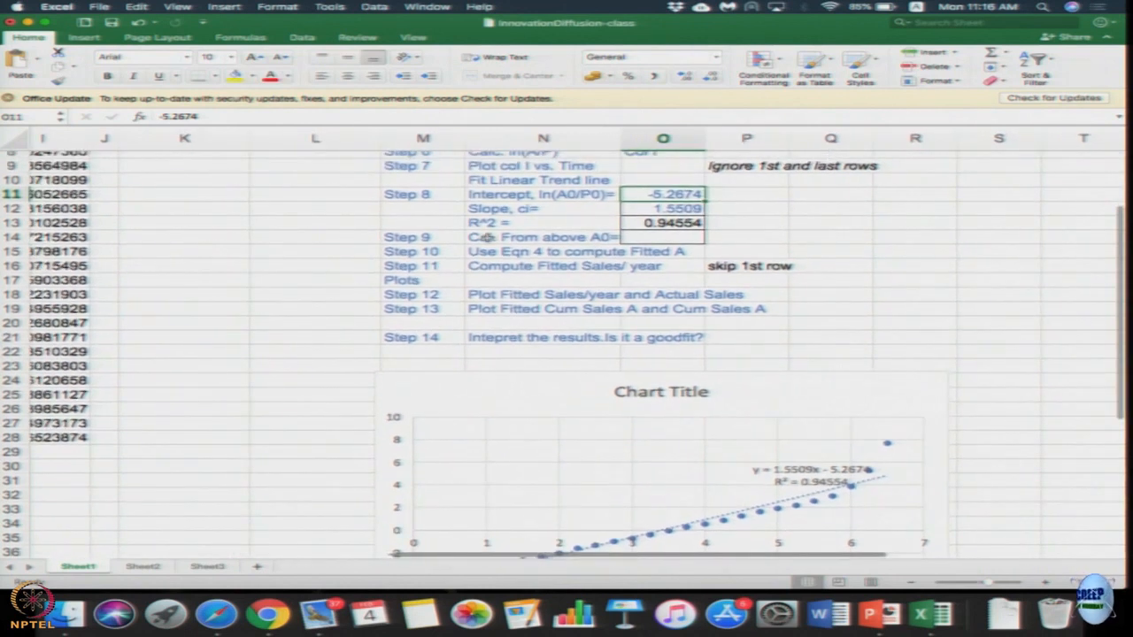
click(698, 235)
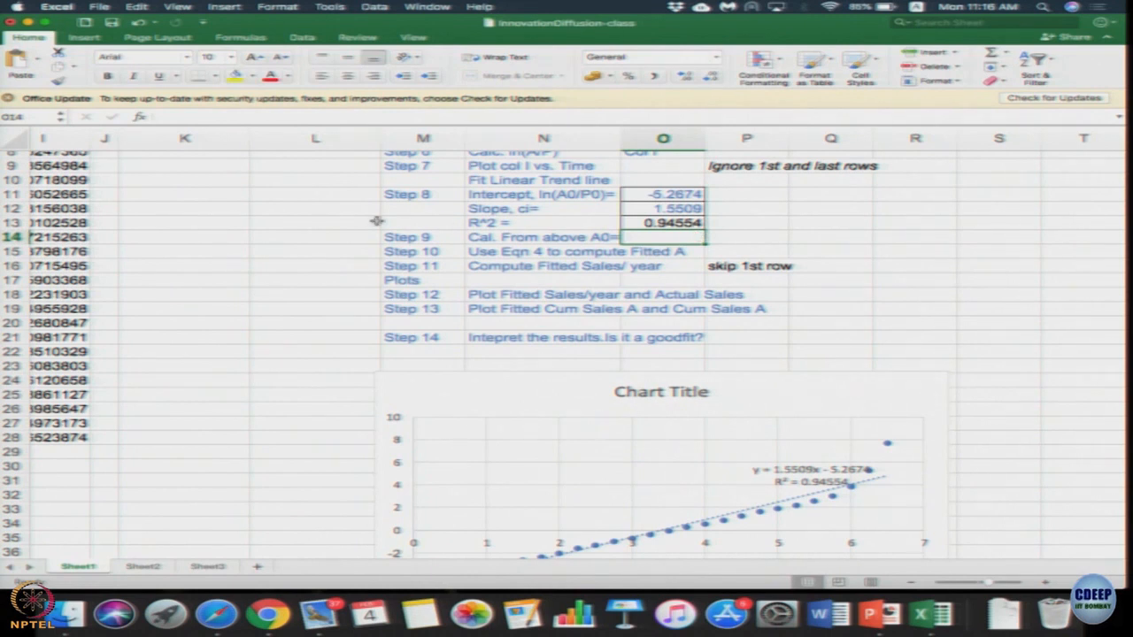
scroll(377, 220, up, 3)
scroll(376, 221, left, 3)
scroll(376, 221, up, 3)
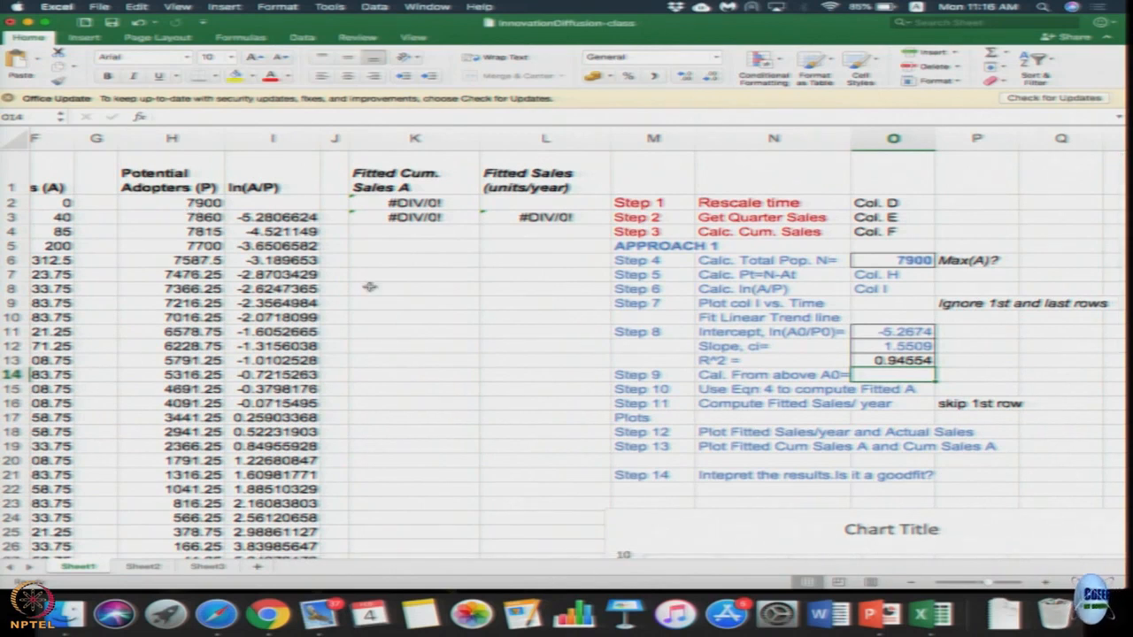
scroll(479, 324, right, 5)
scroll(478, 324, down, 2)
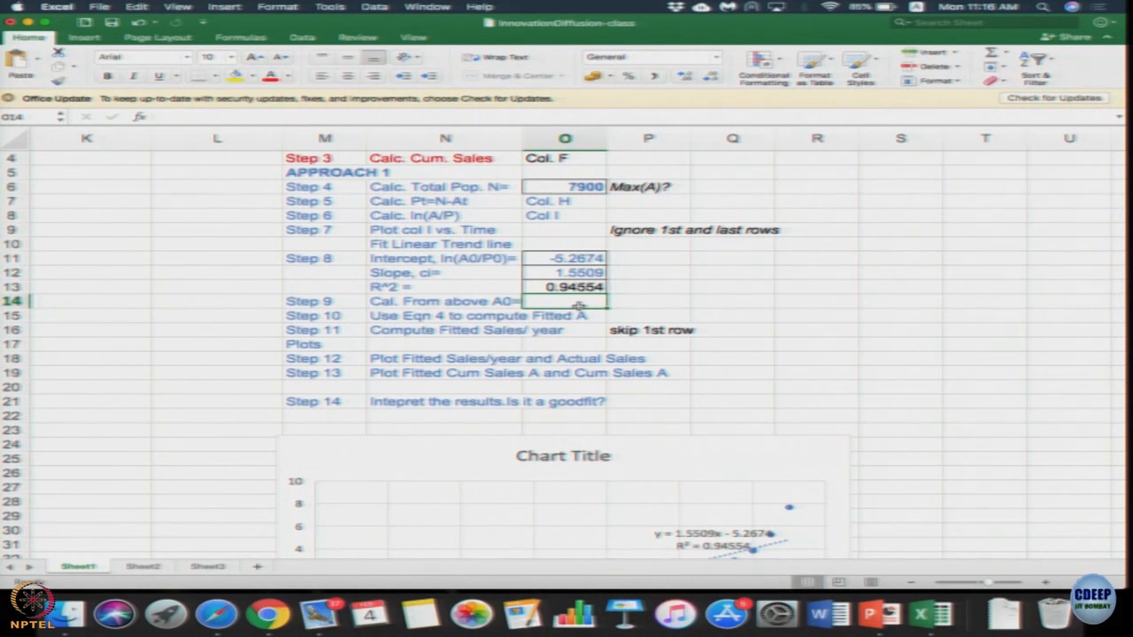
text(=)
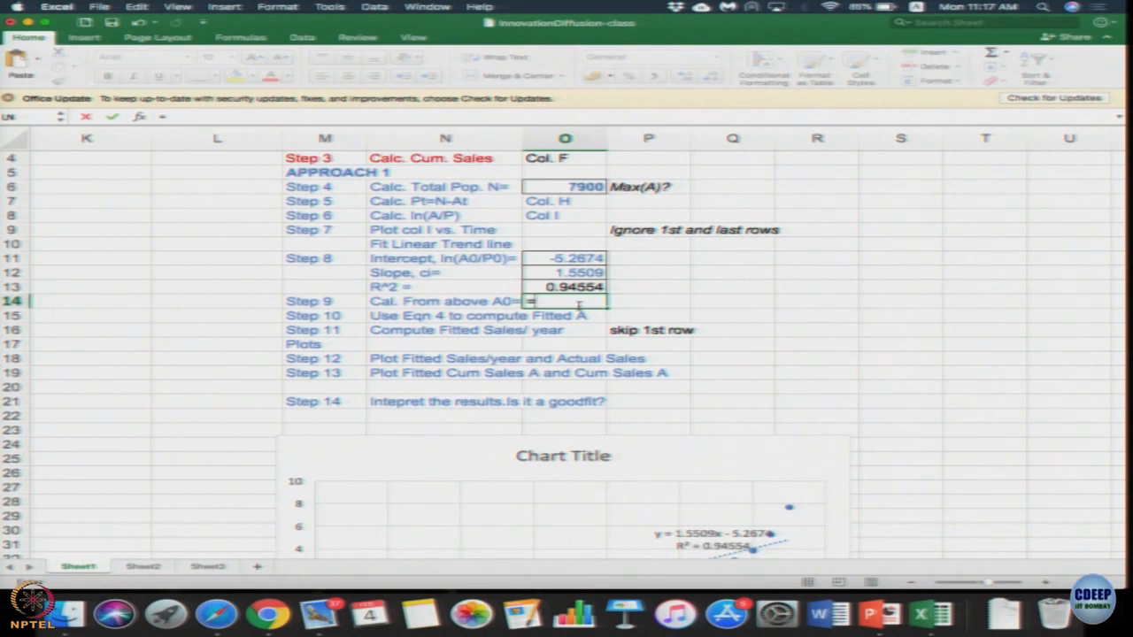
text(exp()
Compute A0 in O14 as =EXP(O11)*O6, giving 40.74031
click(581, 257)
text())
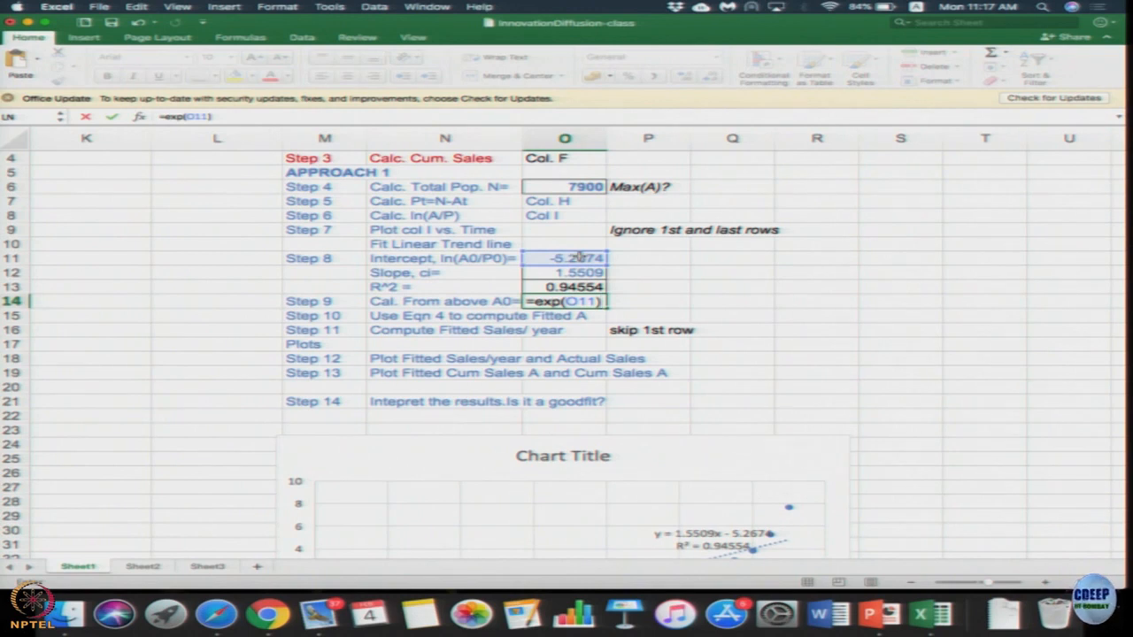
text(*)
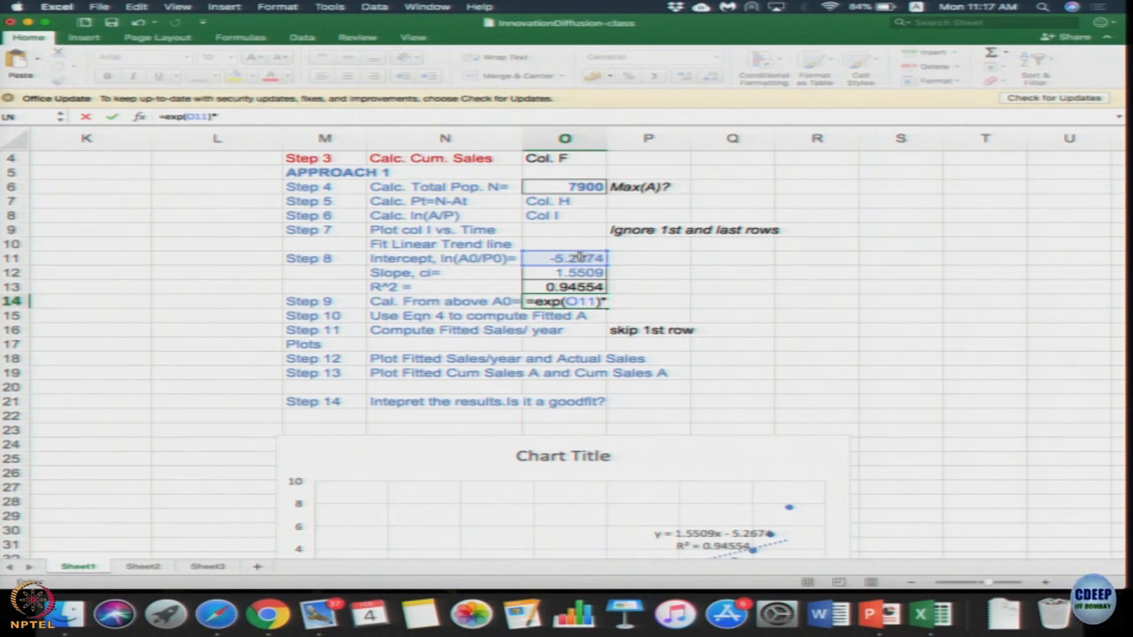
click(585, 187)
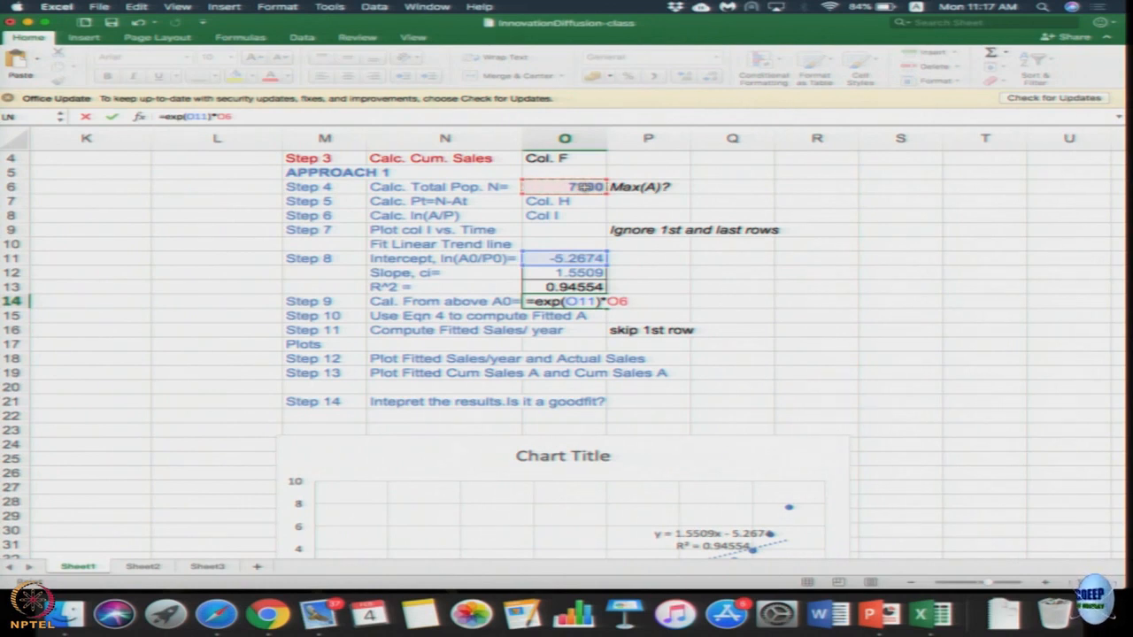
key(Return)
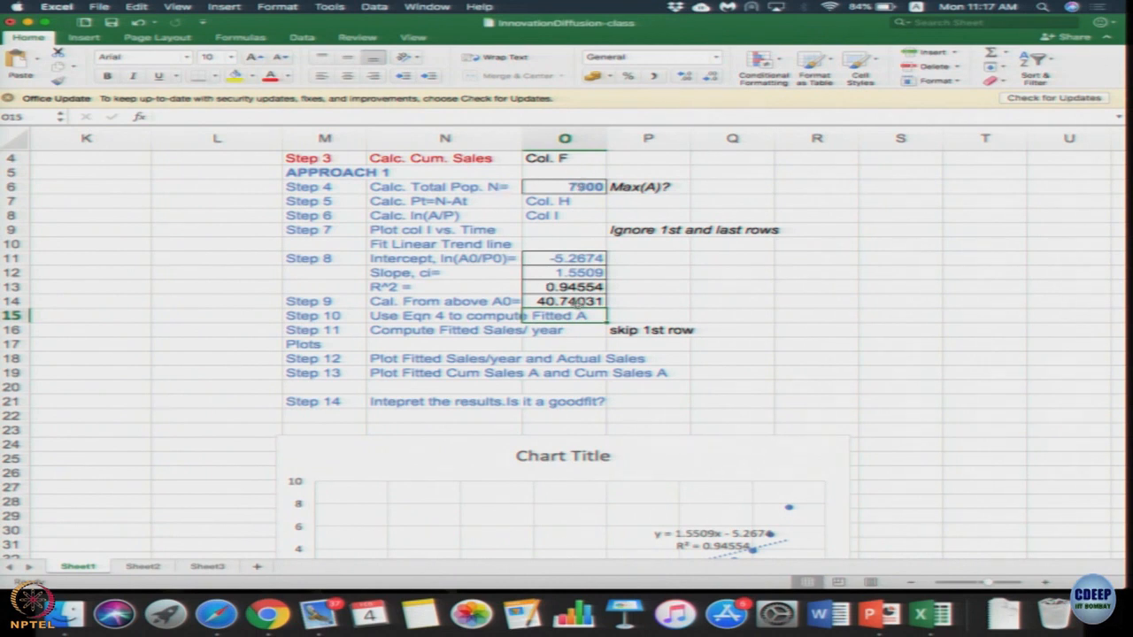
click(574, 302)
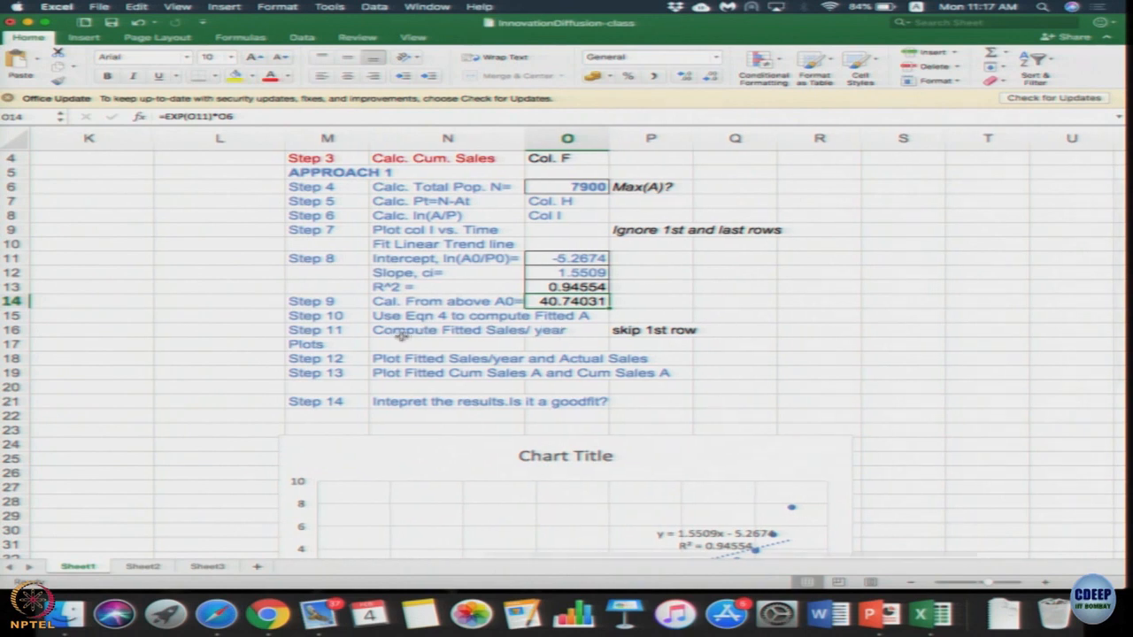
scroll(401, 334, up, 3)
scroll(402, 334, left, 3)
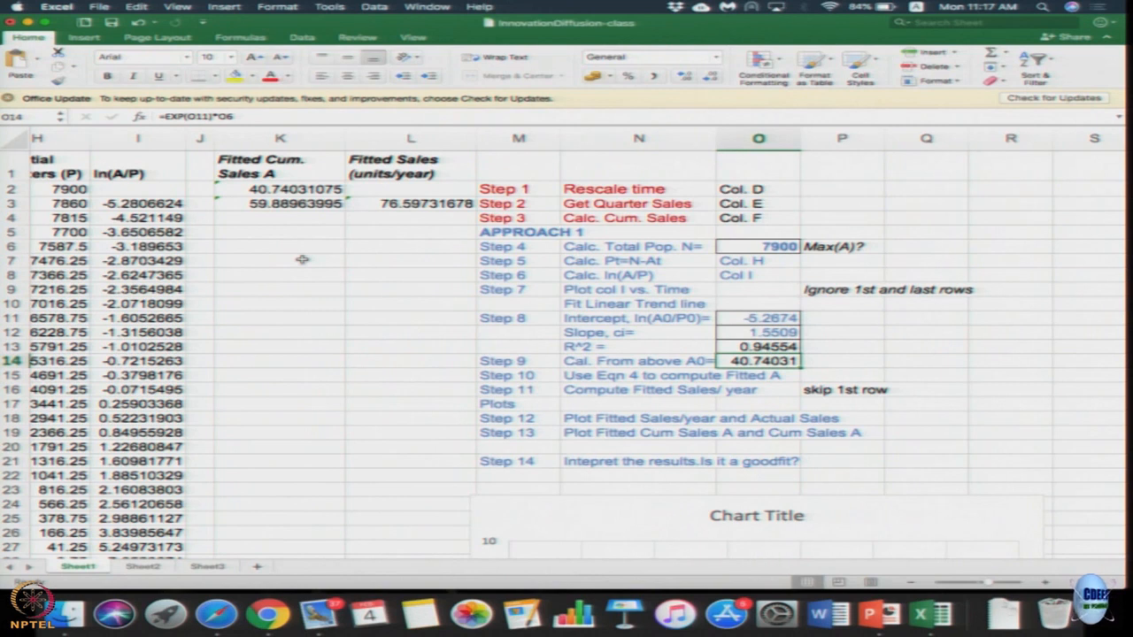
scroll(302, 260, left, 3)
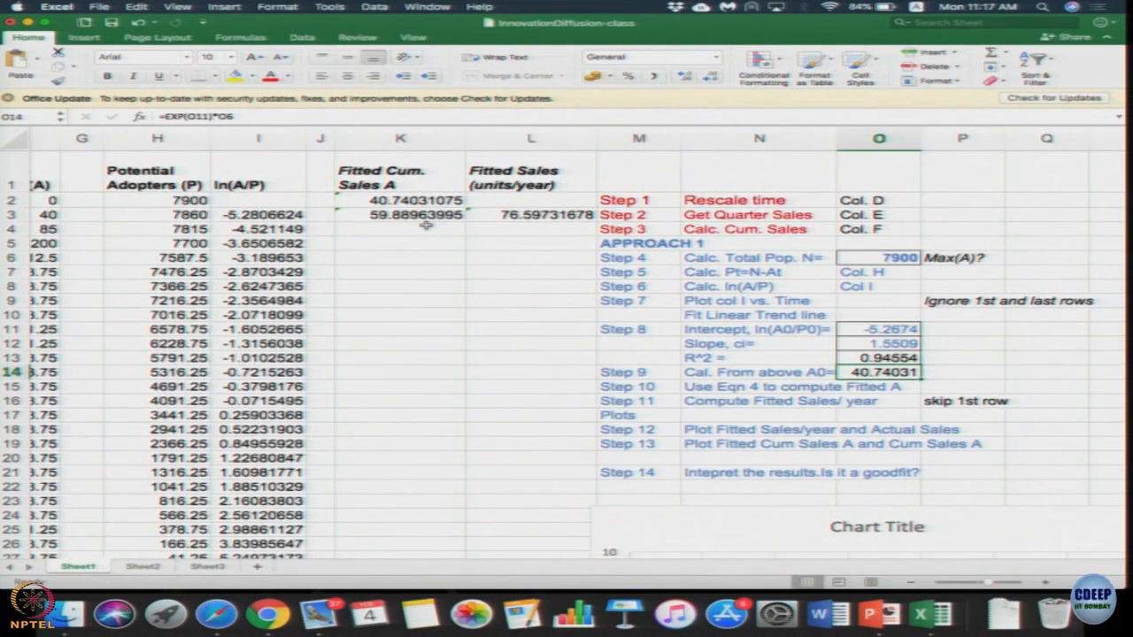
click(428, 220)
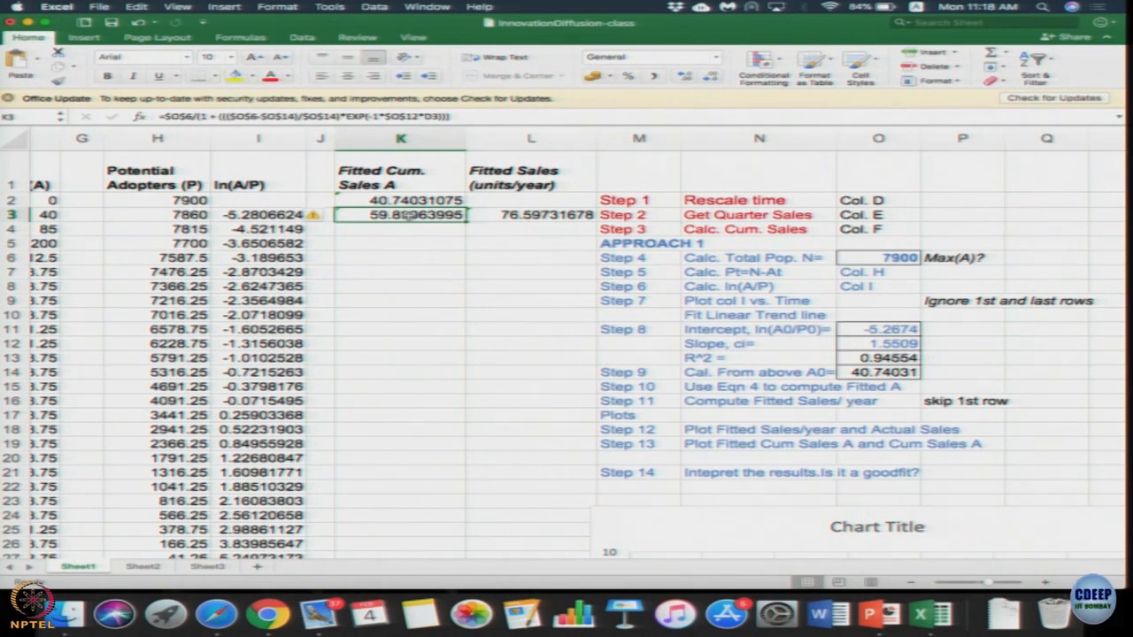
double_click(414, 212)
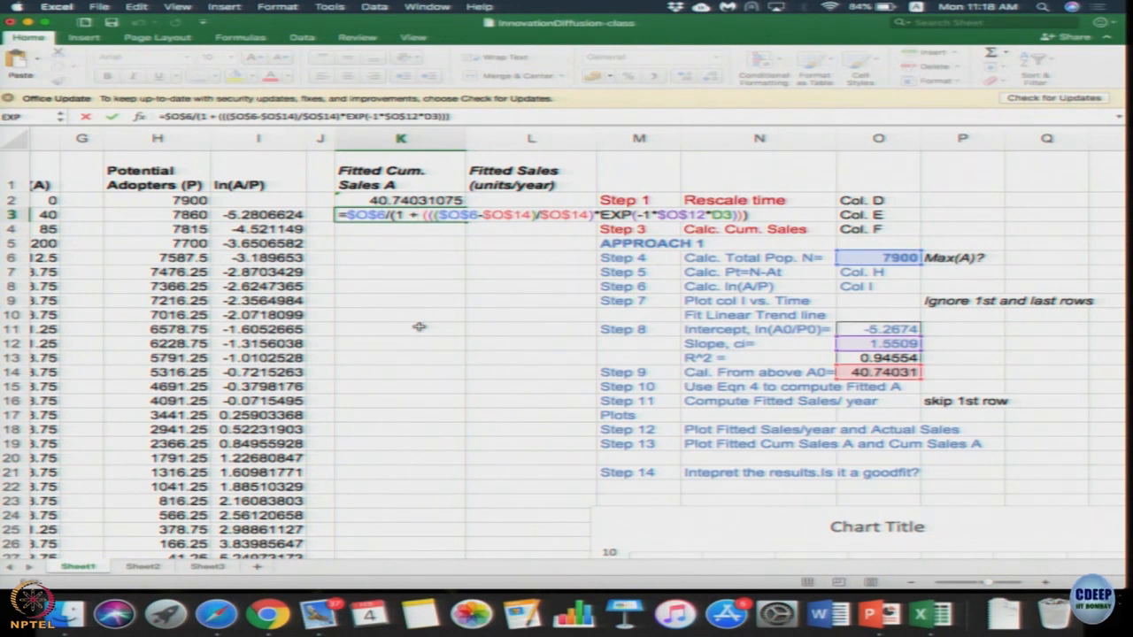
key(ctrl+Return)
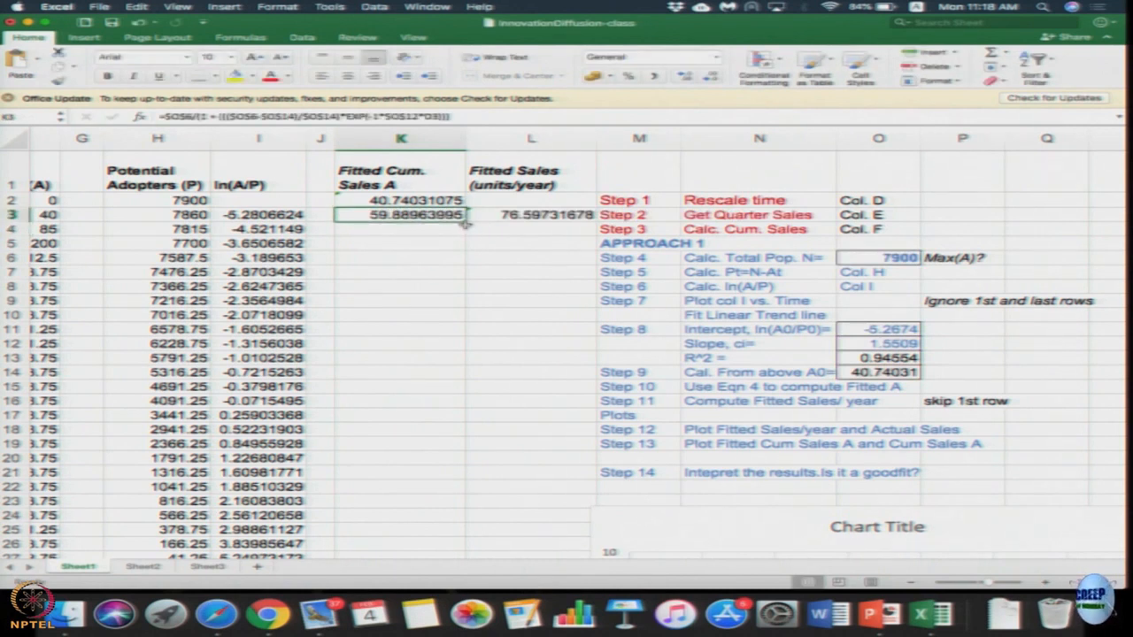
drag(464, 222, 462, 473)
scroll(470, 443, down, 5)
drag(462, 403, 449, 528)
scroll(449, 523, down, 3)
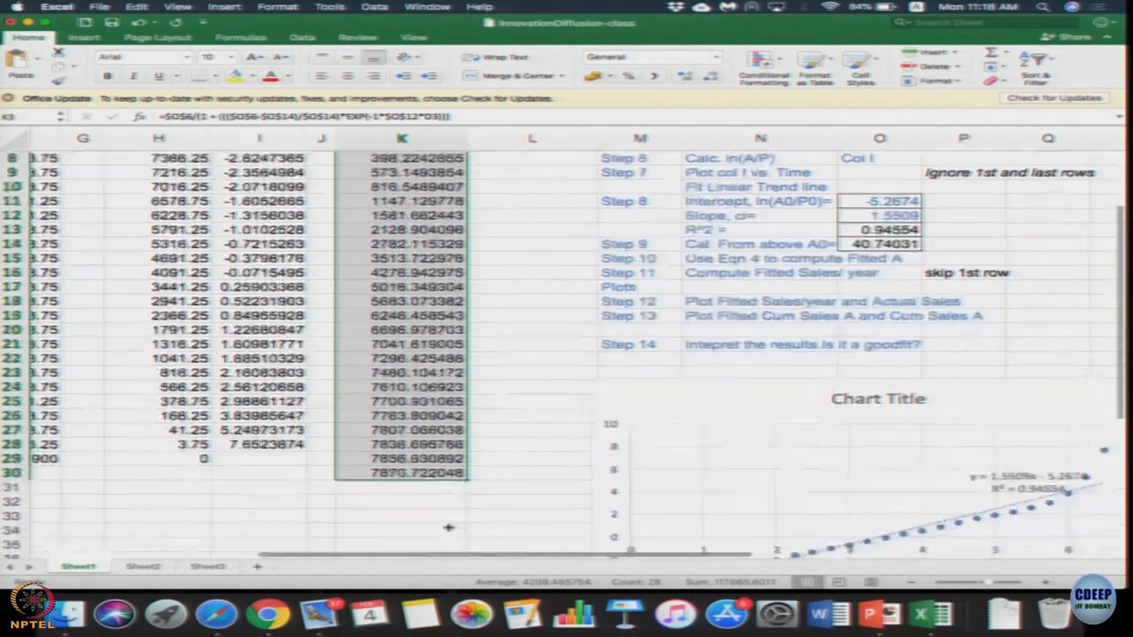
scroll(403, 492, left, 1)
scroll(403, 491, left, 3)
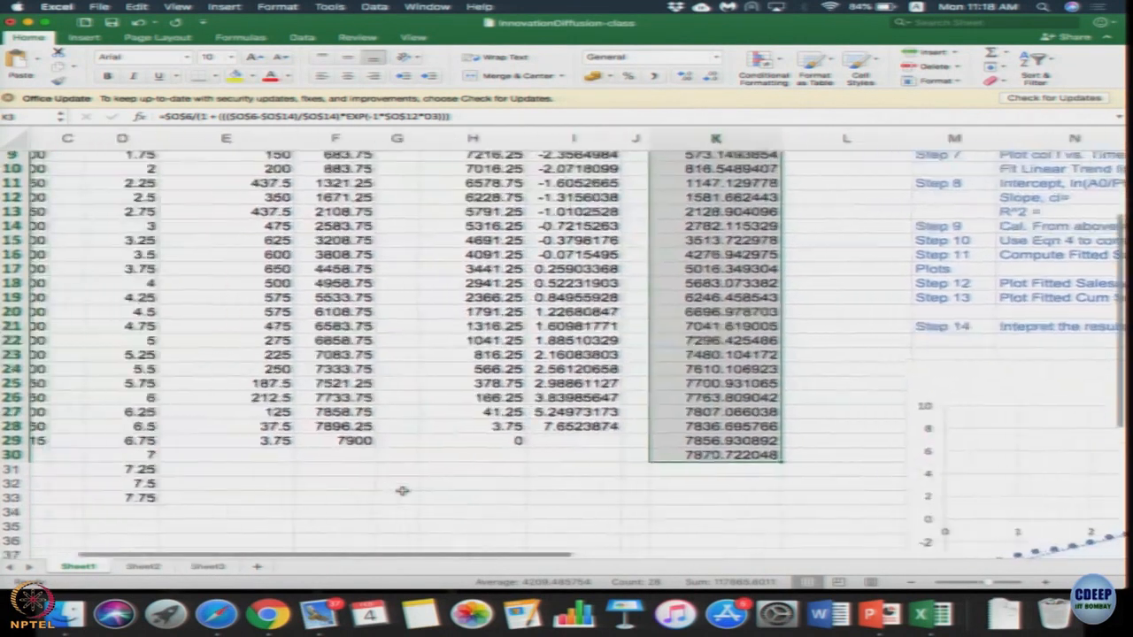
scroll(696, 463, down, 2)
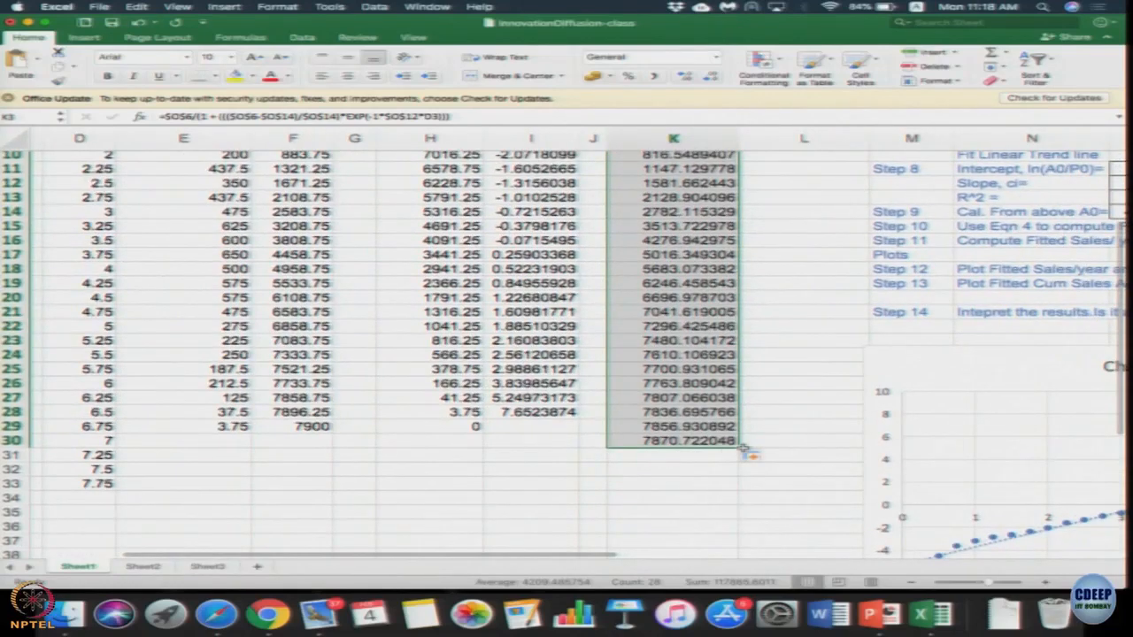
drag(727, 452, 727, 493)
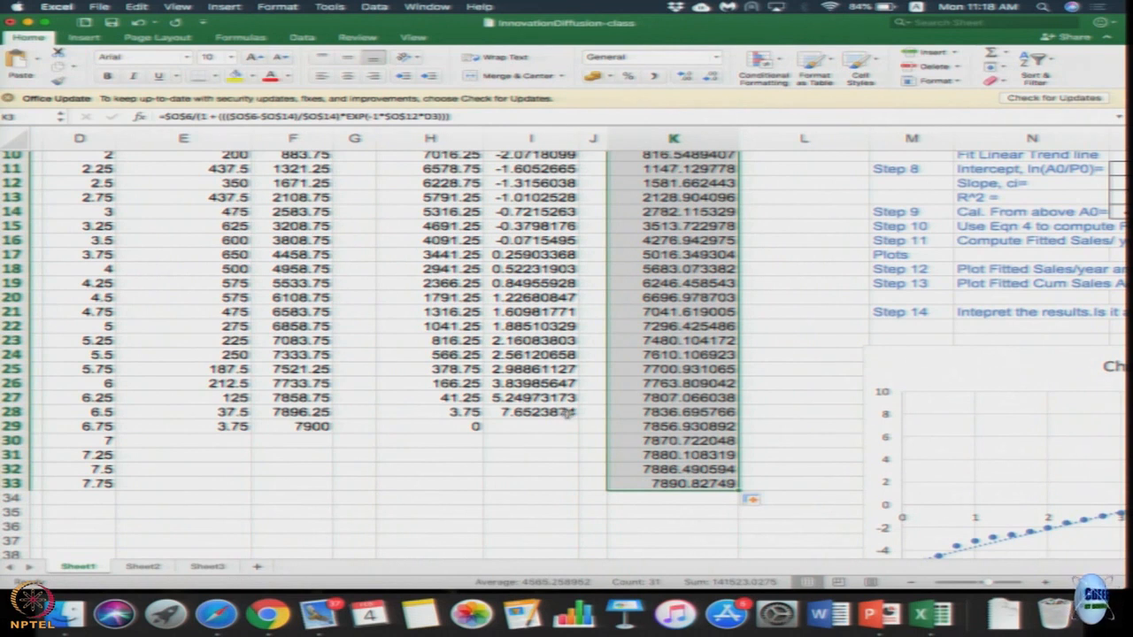
scroll(662, 394, up, 5)
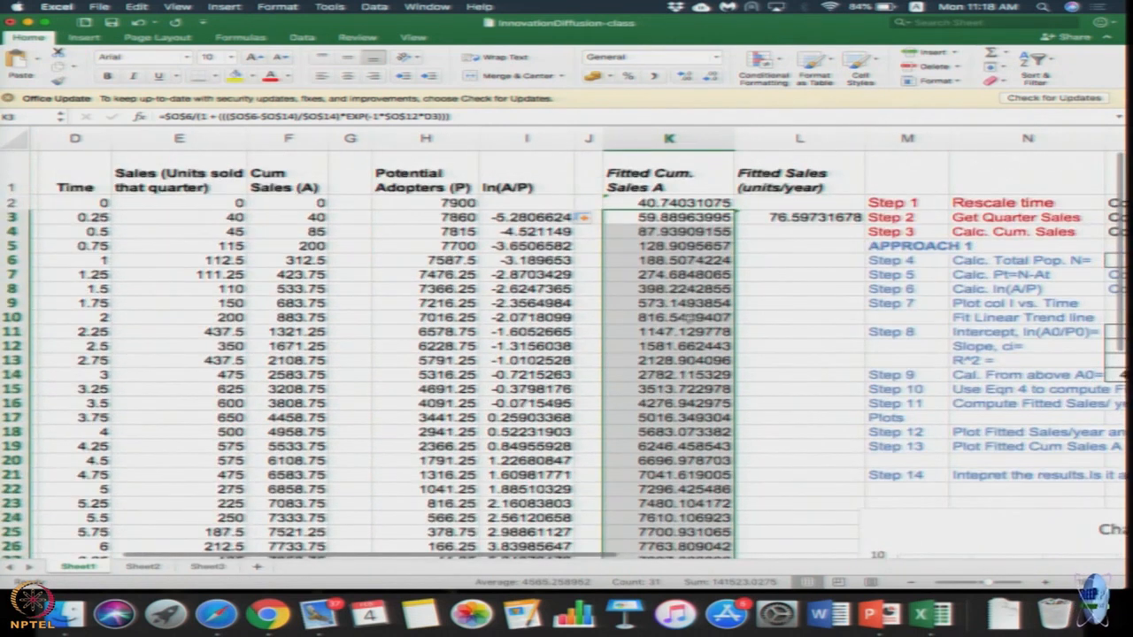
scroll(688, 319, right, 2)
scroll(688, 319, right, 1)
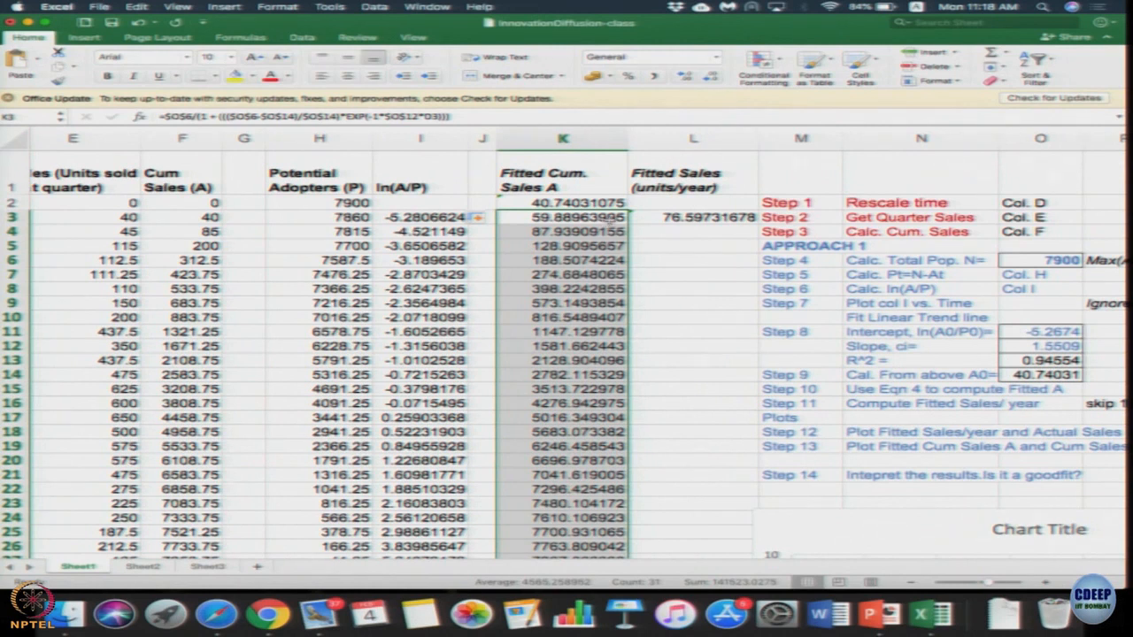
click(611, 218)
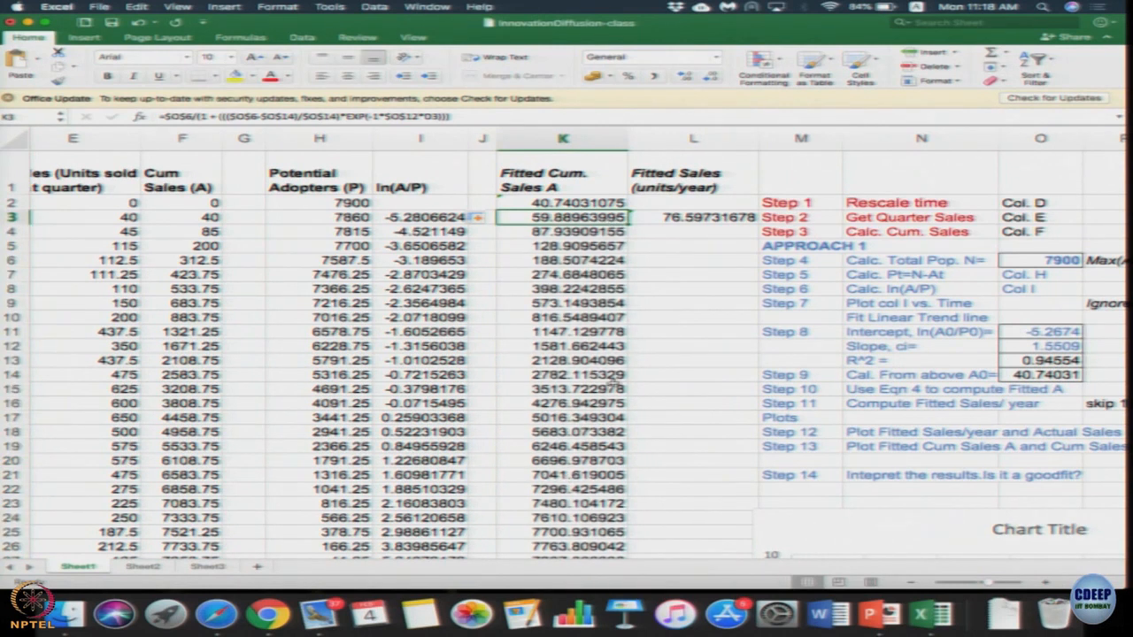
scroll(709, 257, right, 3)
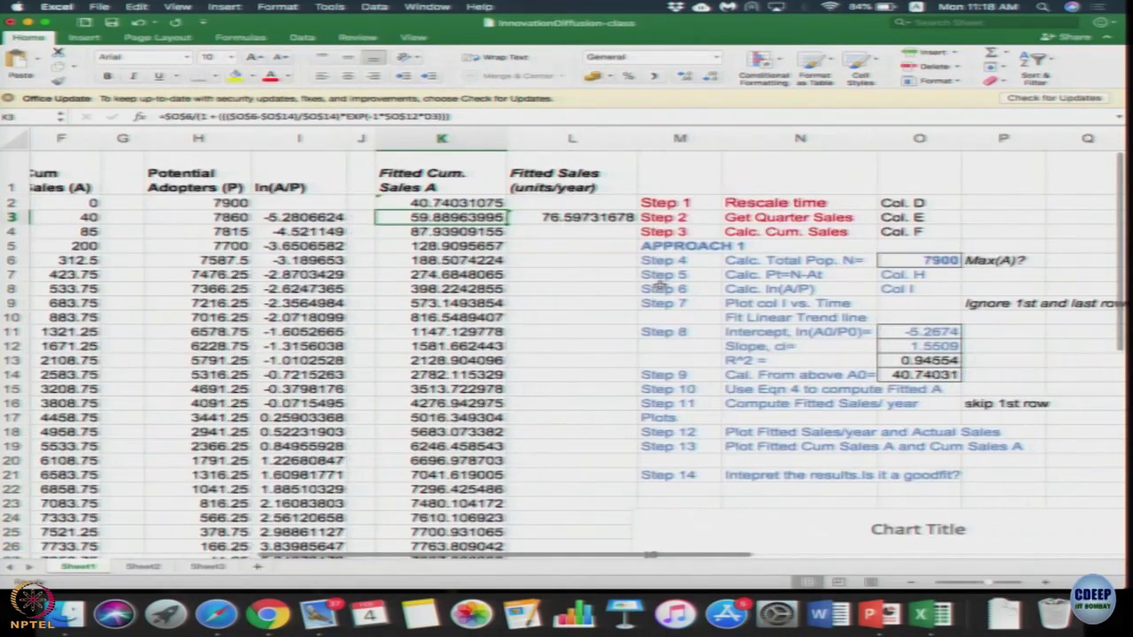
click(595, 219)
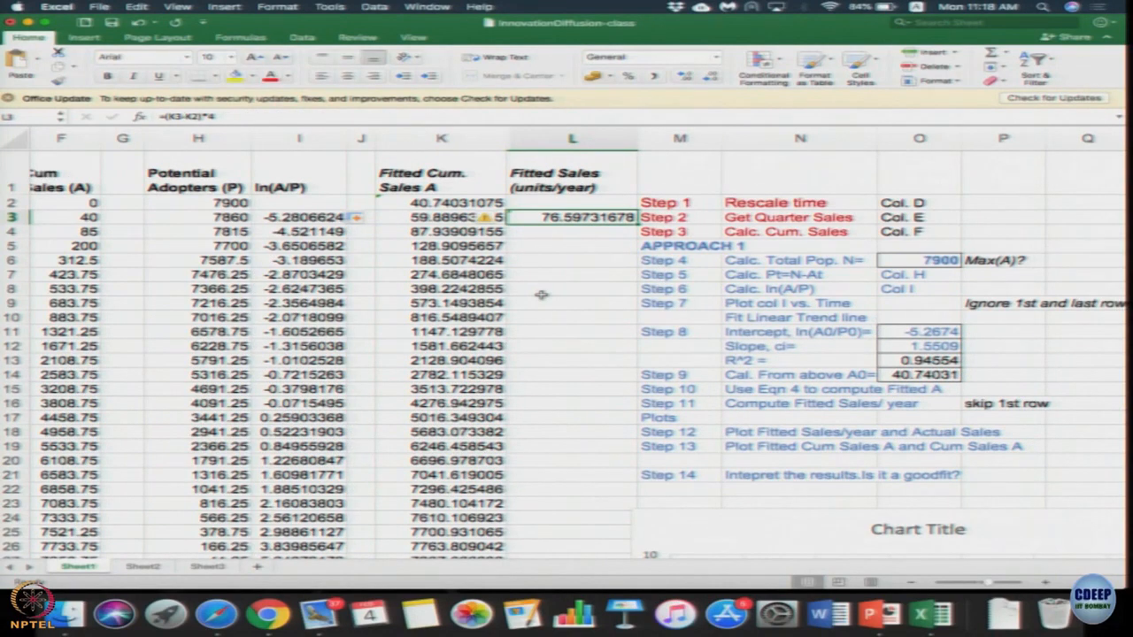
click(447, 218)
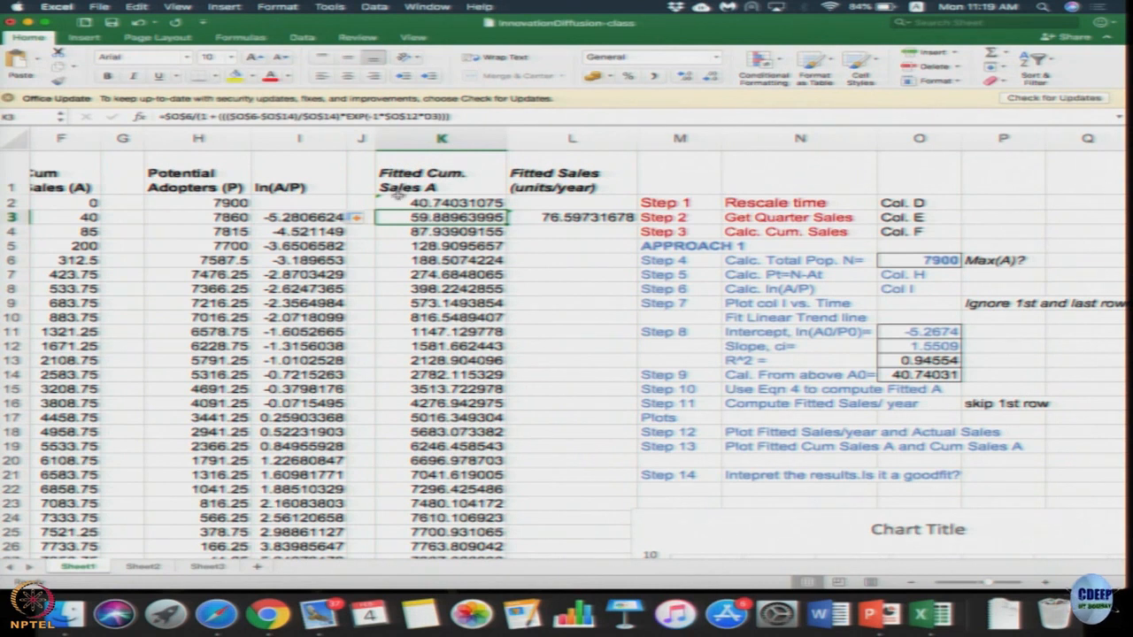
scroll(455, 297, down, 3)
scroll(454, 297, down, 1)
scroll(454, 297, up, 3)
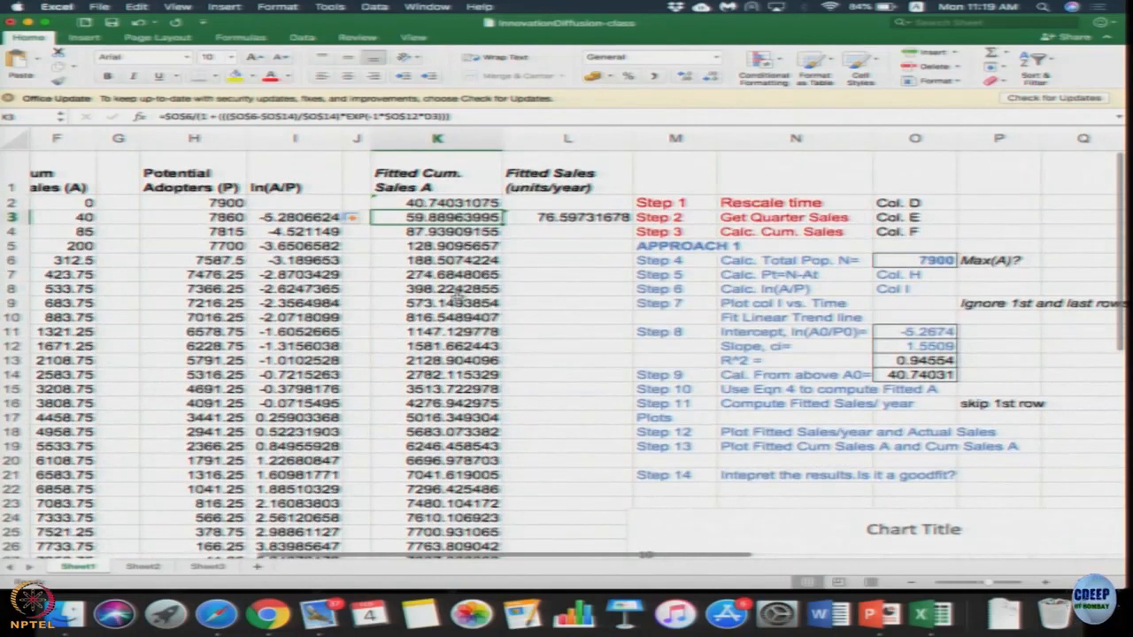
scroll(457, 297, down, 5)
scroll(457, 296, down, 3)
scroll(457, 297, down, 2)
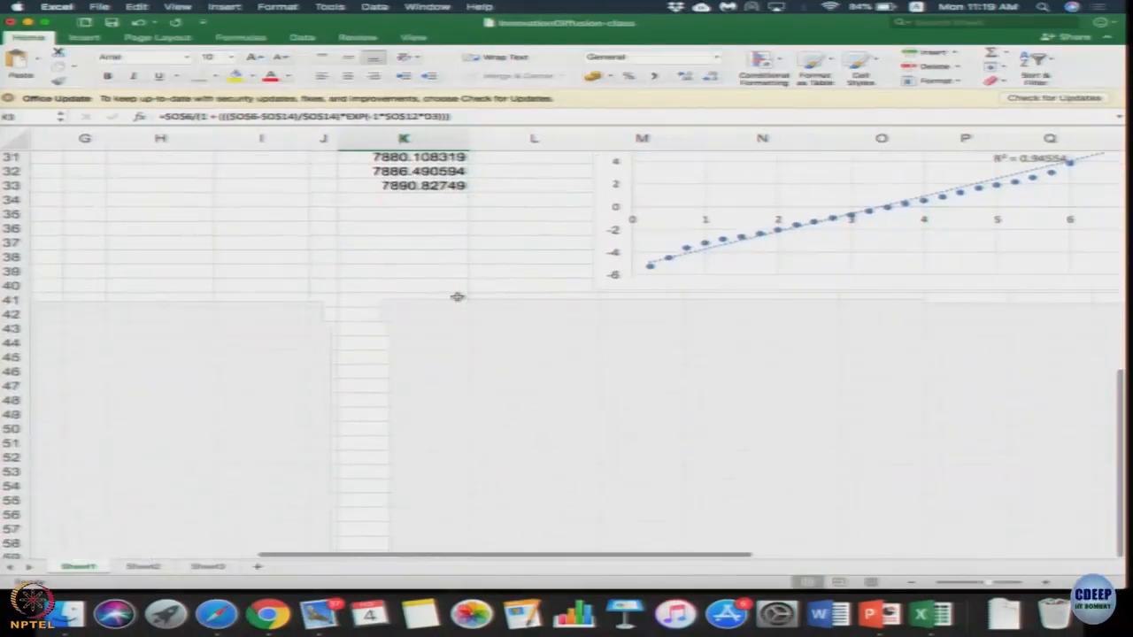
scroll(457, 297, down, 2)
scroll(457, 297, down, 2)
scroll(457, 297, down, 1)
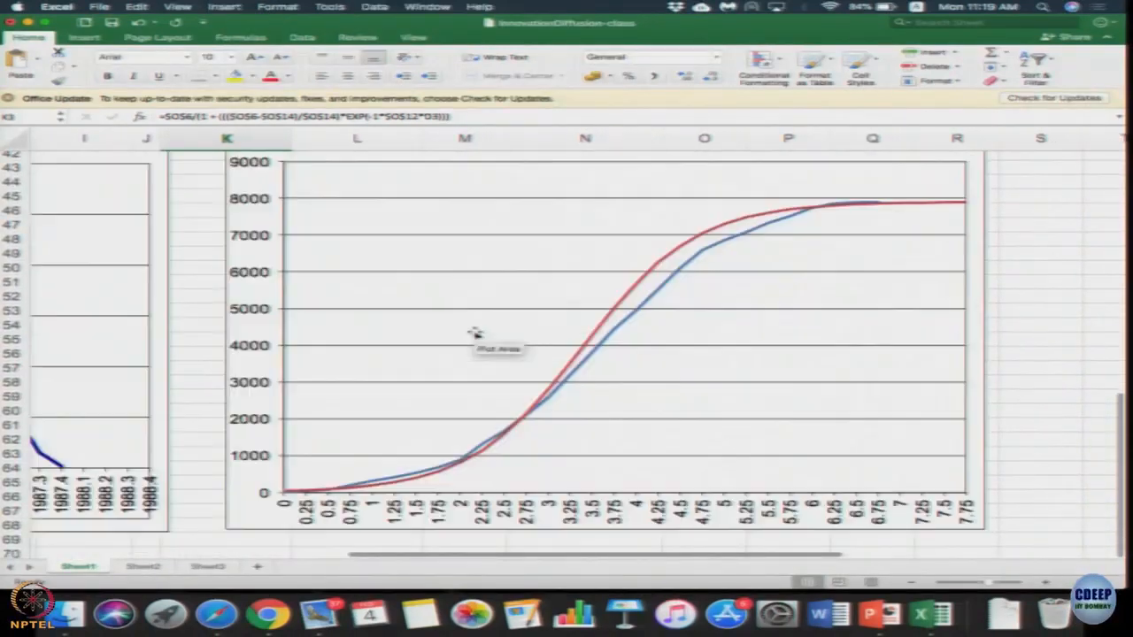
scroll(507, 387, up, 1)
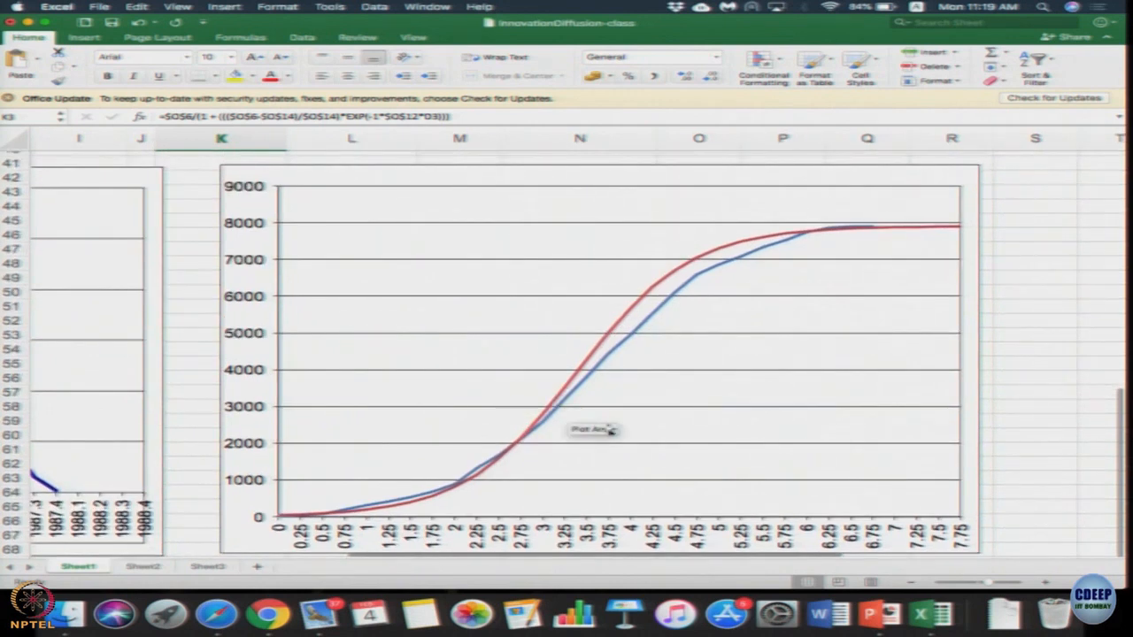
click(600, 369)
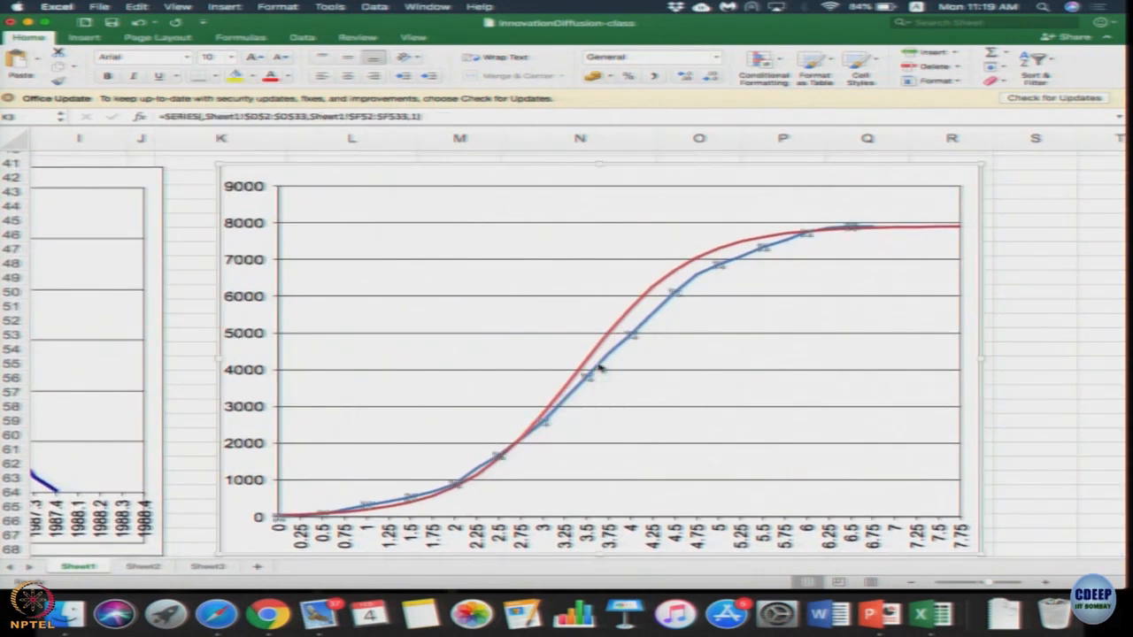
mouse_move(624, 332)
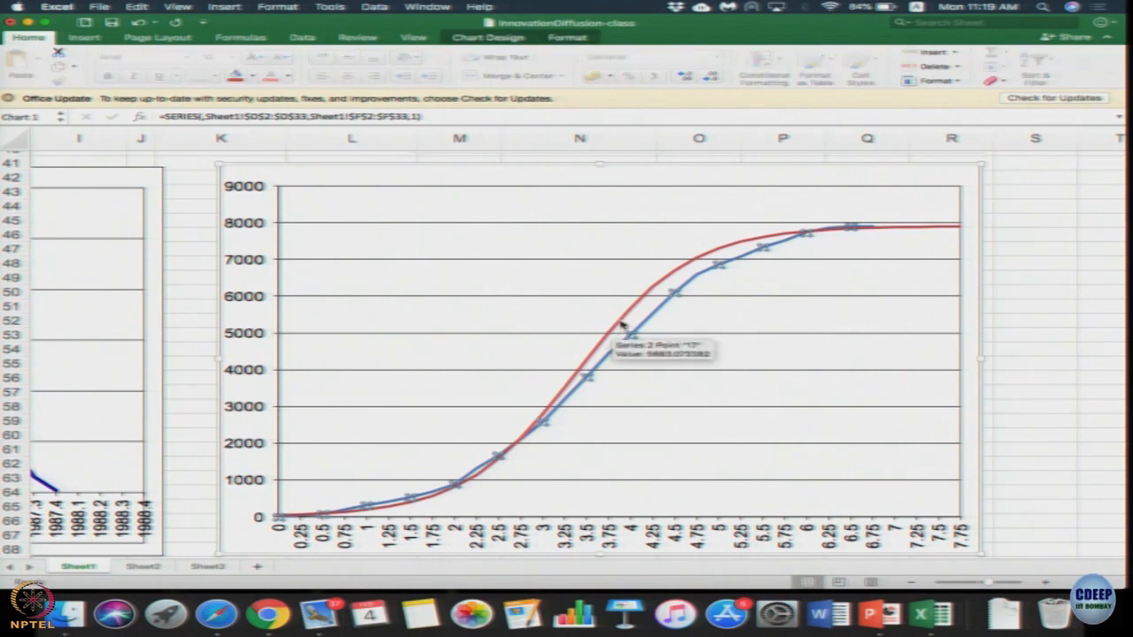
click(620, 327)
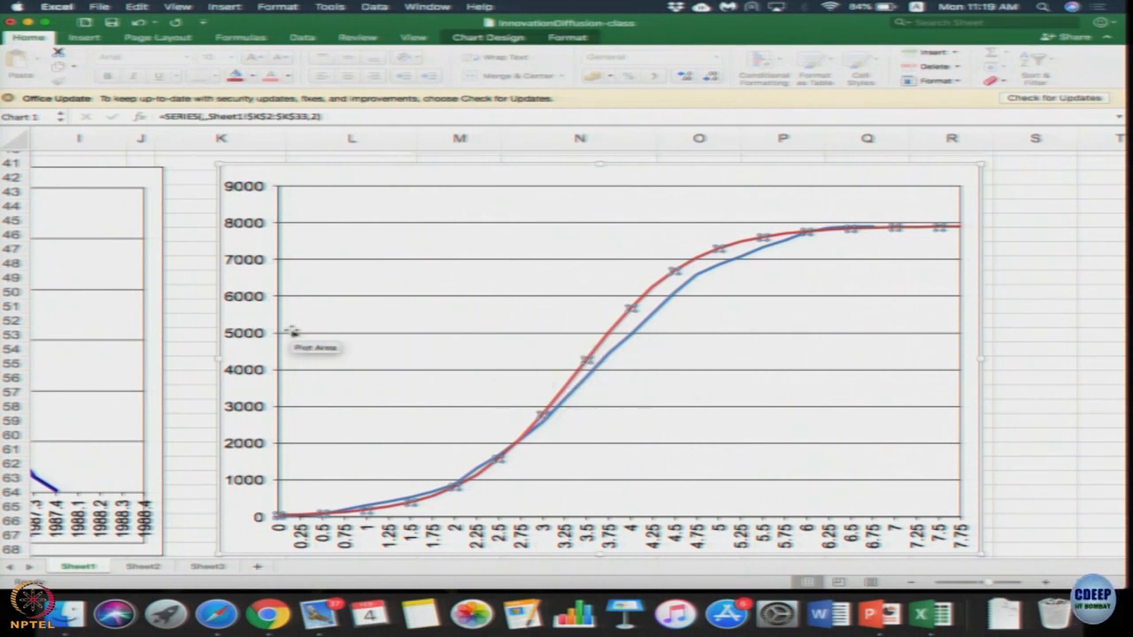
scroll(291, 346, left, 3)
scroll(476, 330, up, 10)
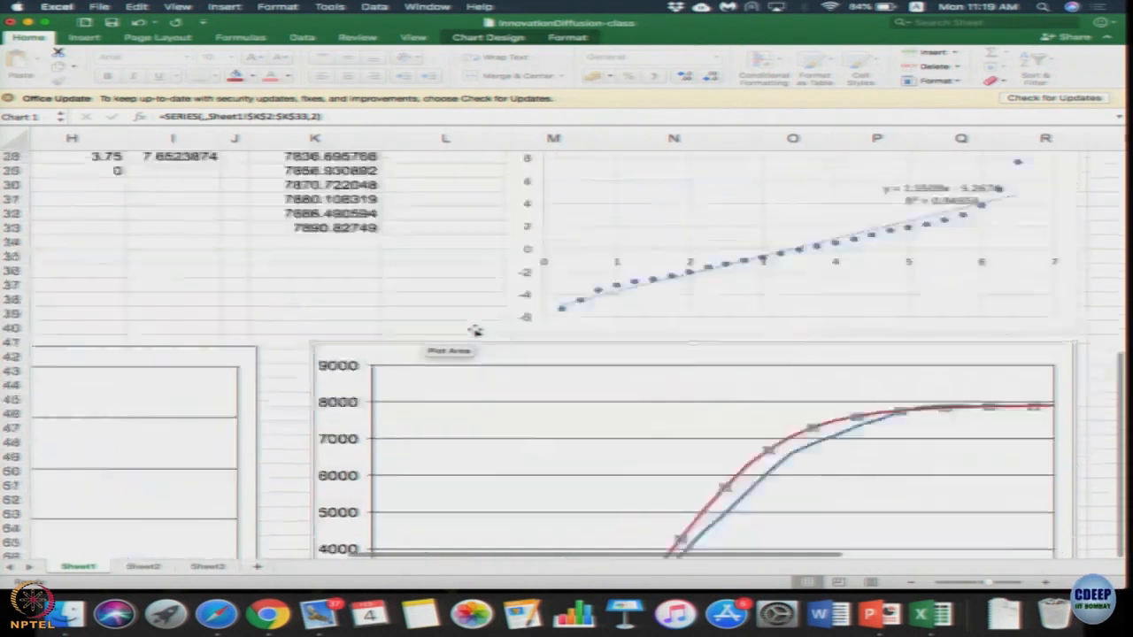
scroll(475, 330, up, 4)
scroll(475, 301, up, 5)
Fill the Fitted Sales formula from L3 down to L25, then extend it on to L28
click(468, 223)
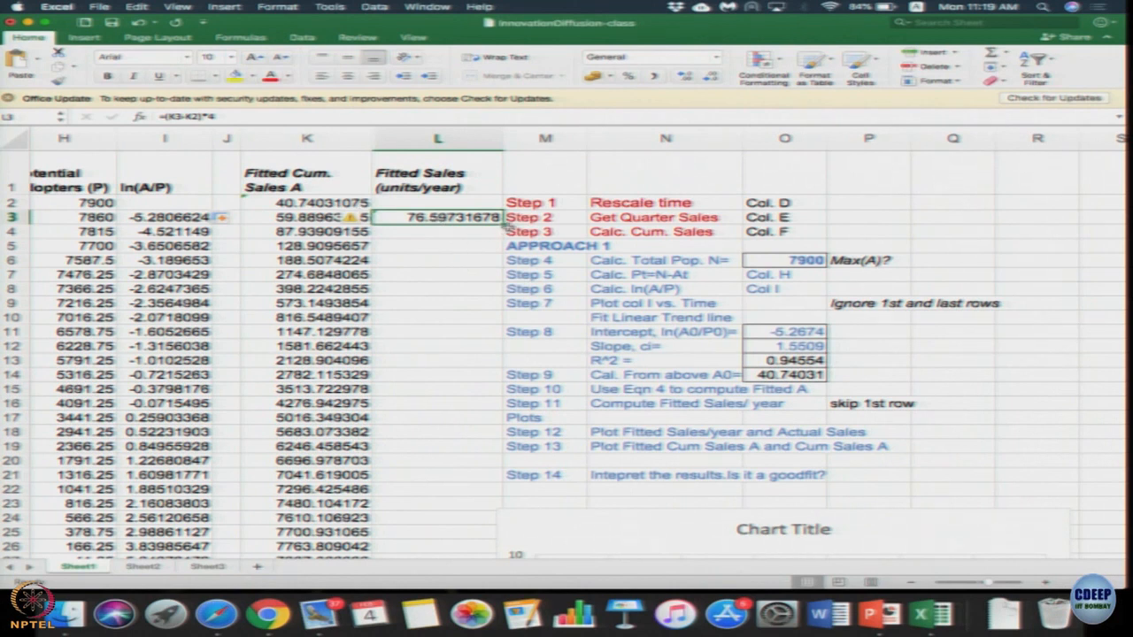
mouse_move(504, 224)
mouse_down()
mouse_move(467, 346)
mouse_move(503, 542)
mouse_up()
scroll(503, 421, down, 3)
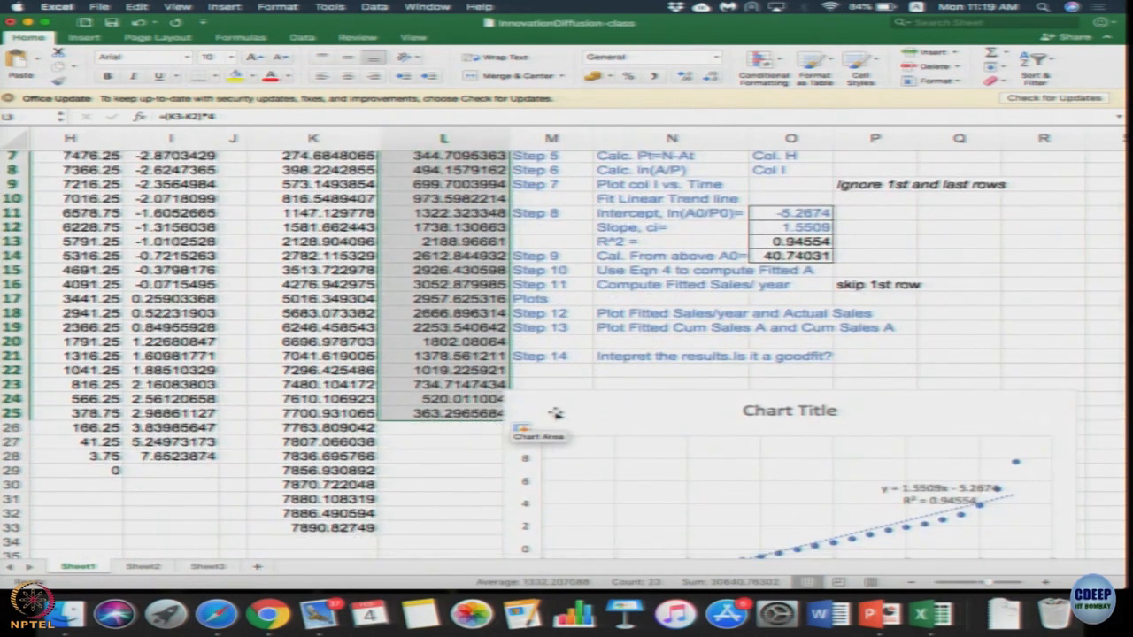
click(502, 416)
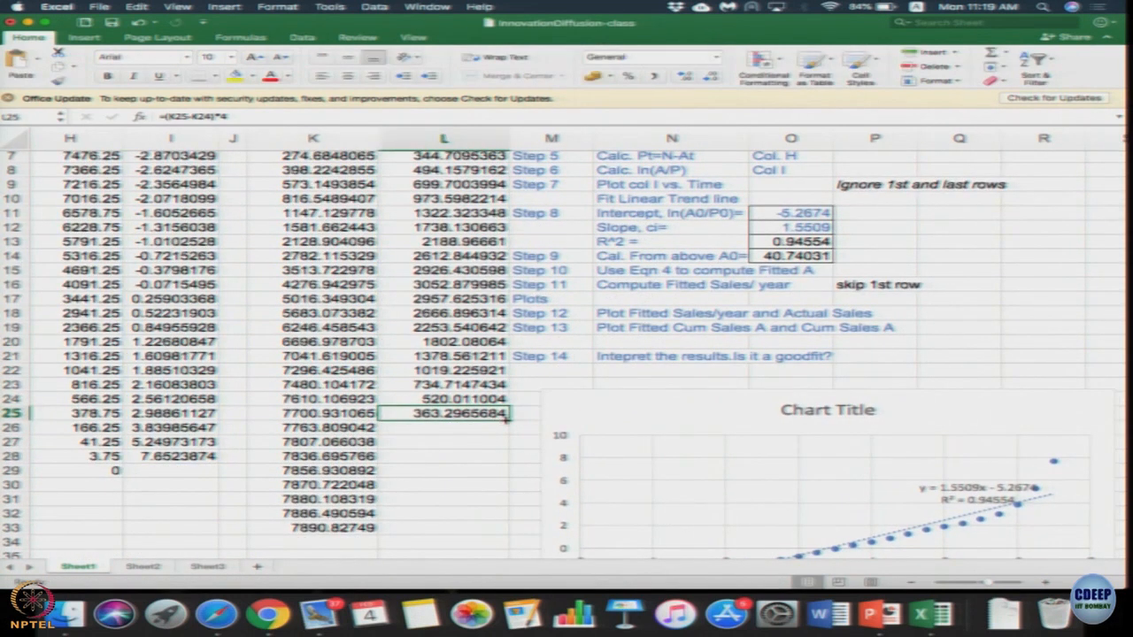
drag(501, 416, 505, 458)
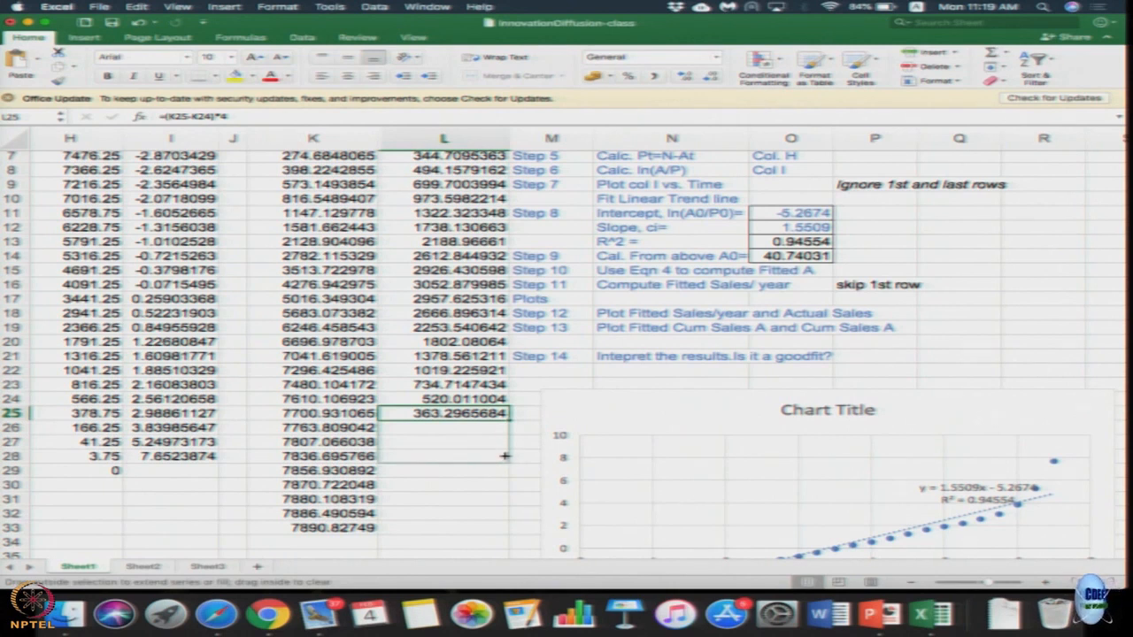
drag(505, 457, 504, 457)
scroll(398, 470, down, 5)
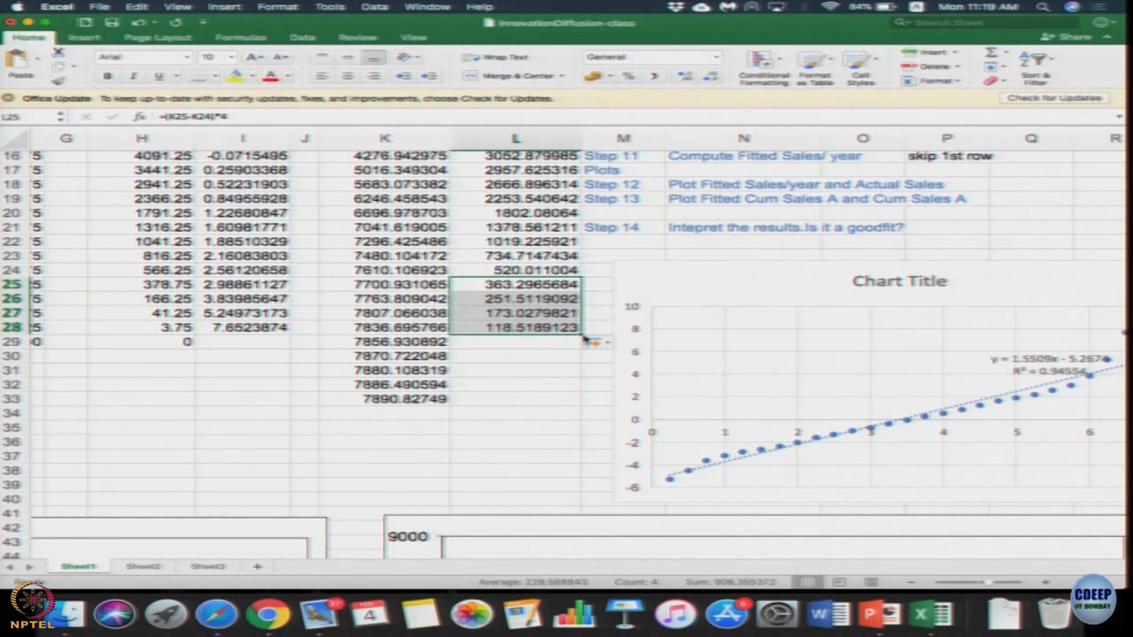
drag(582, 335, 580, 400)
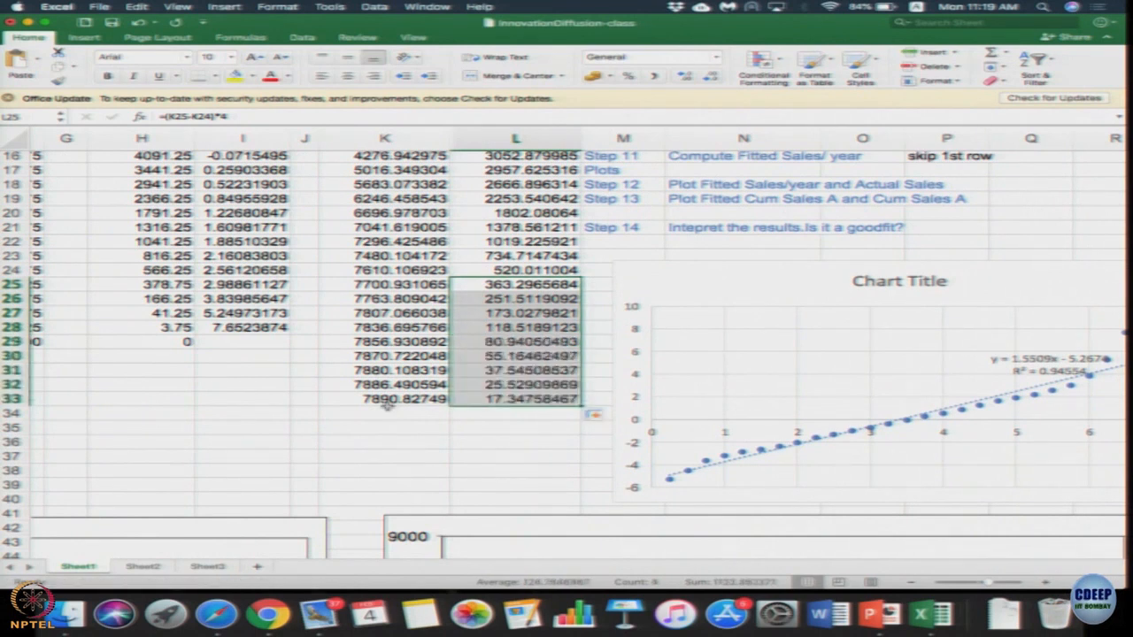
scroll(387, 407, down, 2)
scroll(387, 406, down, 5)
scroll(387, 406, left, 2)
scroll(387, 406, down, 5)
scroll(387, 407, down, 2)
scroll(387, 407, left, 2)
scroll(387, 407, left, 1)
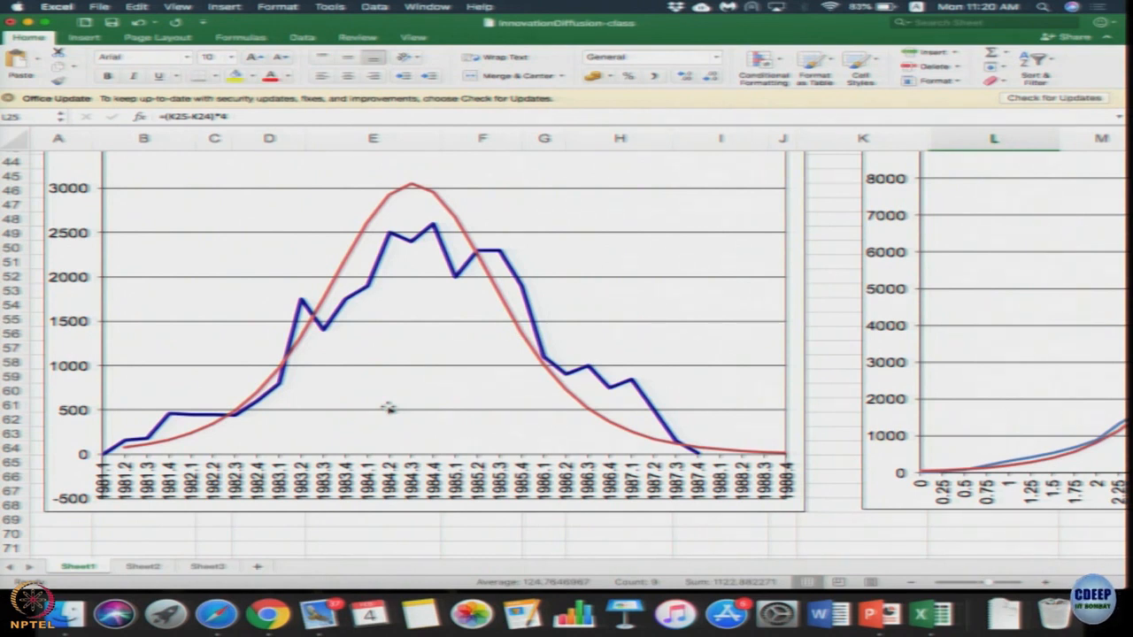
scroll(752, 316, up, 1)
scroll(753, 316, right, 1)
scroll(752, 316, up, 2)
scroll(752, 316, right, 1)
scroll(752, 316, up, 2)
scroll(751, 316, up, 2)
scroll(752, 316, up, 2)
scroll(751, 316, right, 2)
scroll(751, 316, up, 5)
scroll(751, 316, right, 1)
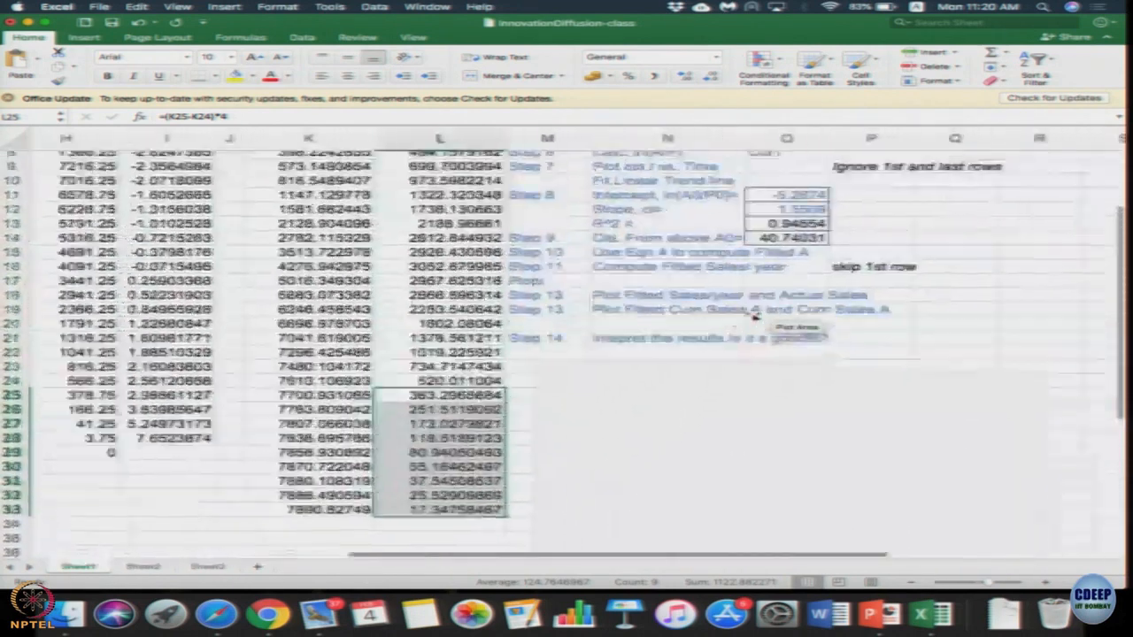
scroll(752, 316, up, 1)
scroll(751, 316, up, 1)
scroll(752, 316, right, 1)
scroll(752, 316, up, 1)
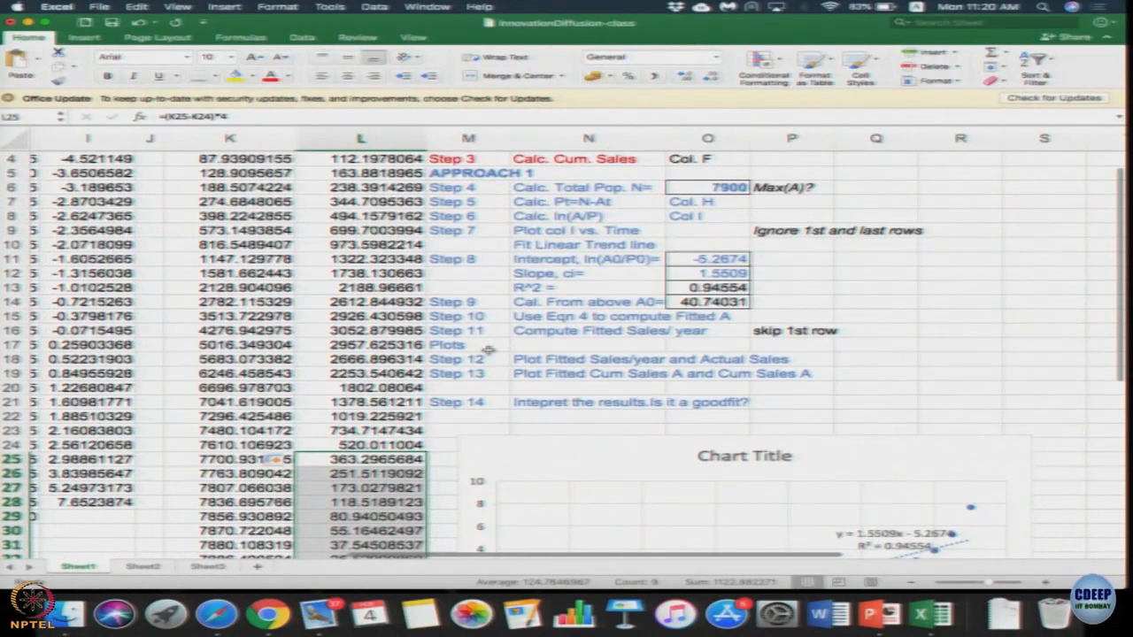
scroll(488, 350, up, 3)
scroll(488, 351, left, 1)
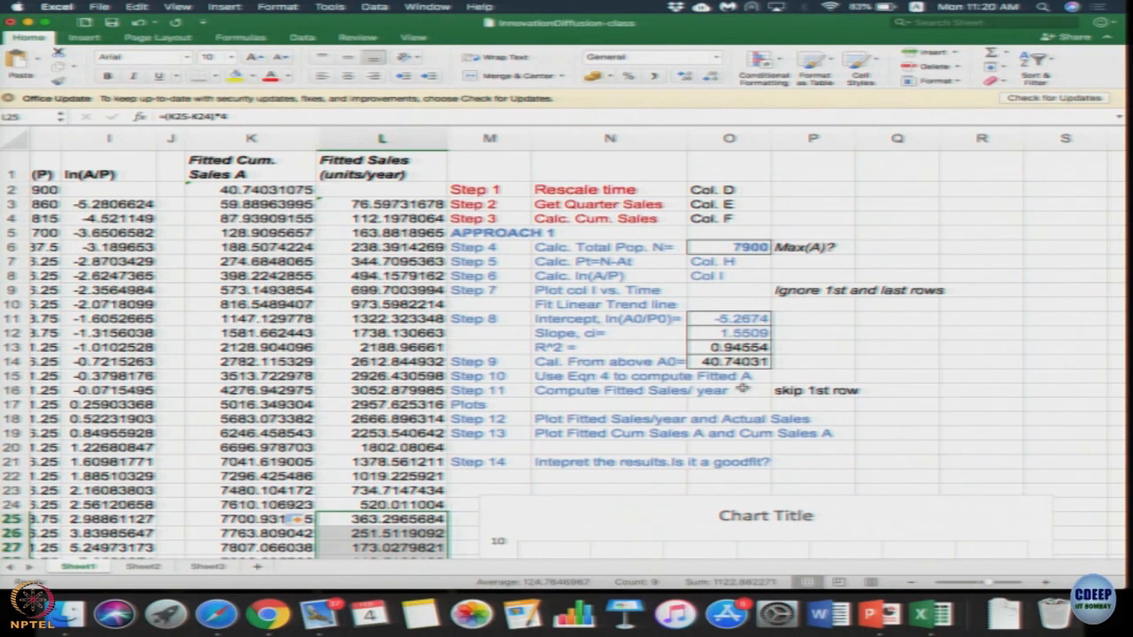
scroll(742, 389, down, 5)
scroll(742, 390, left, 2)
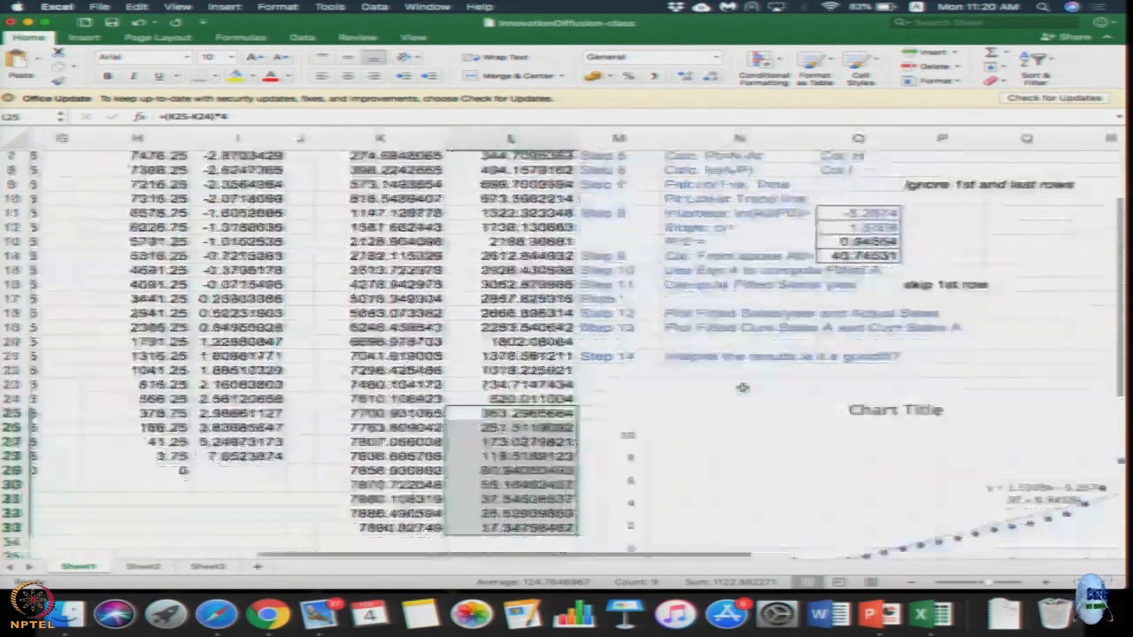
scroll(742, 387, down, 5)
scroll(742, 388, down, 5)
scroll(742, 388, left, 3)
scroll(742, 387, down, 2)
scroll(742, 388, left, 2)
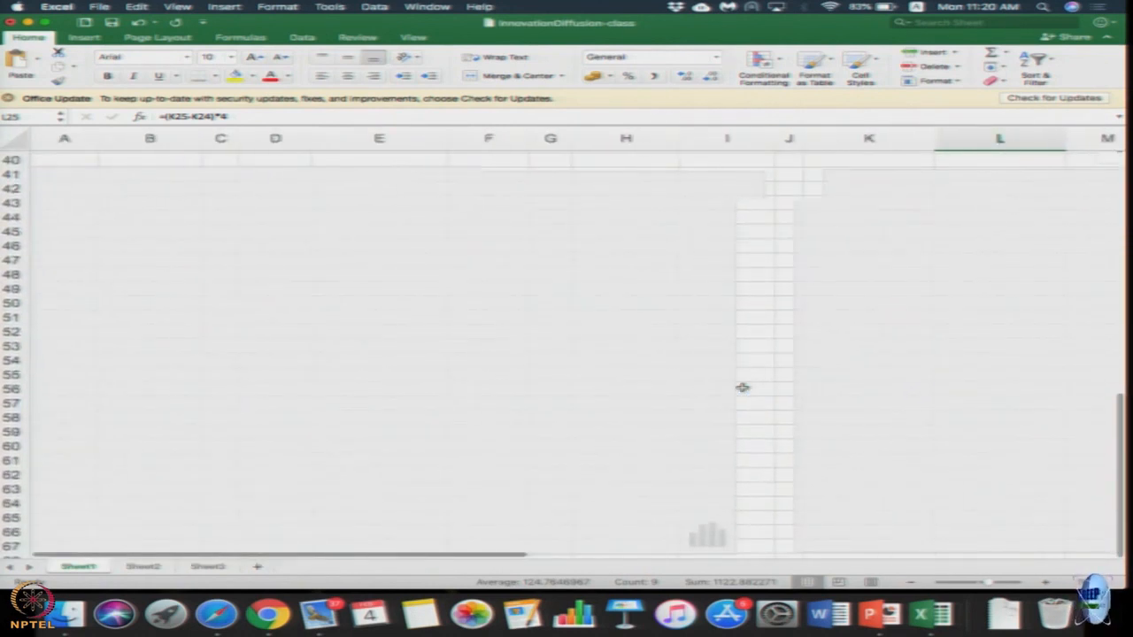
scroll(742, 388, down, 2)
scroll(675, 400, down, 1)
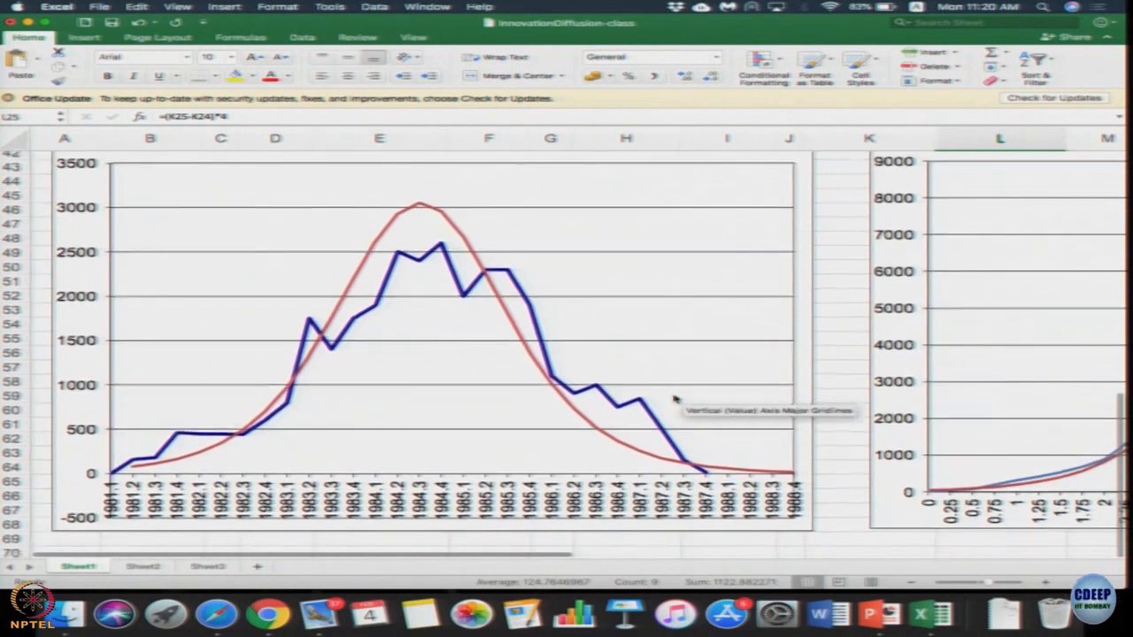
scroll(674, 400, down, 1)
scroll(675, 400, down, 1)
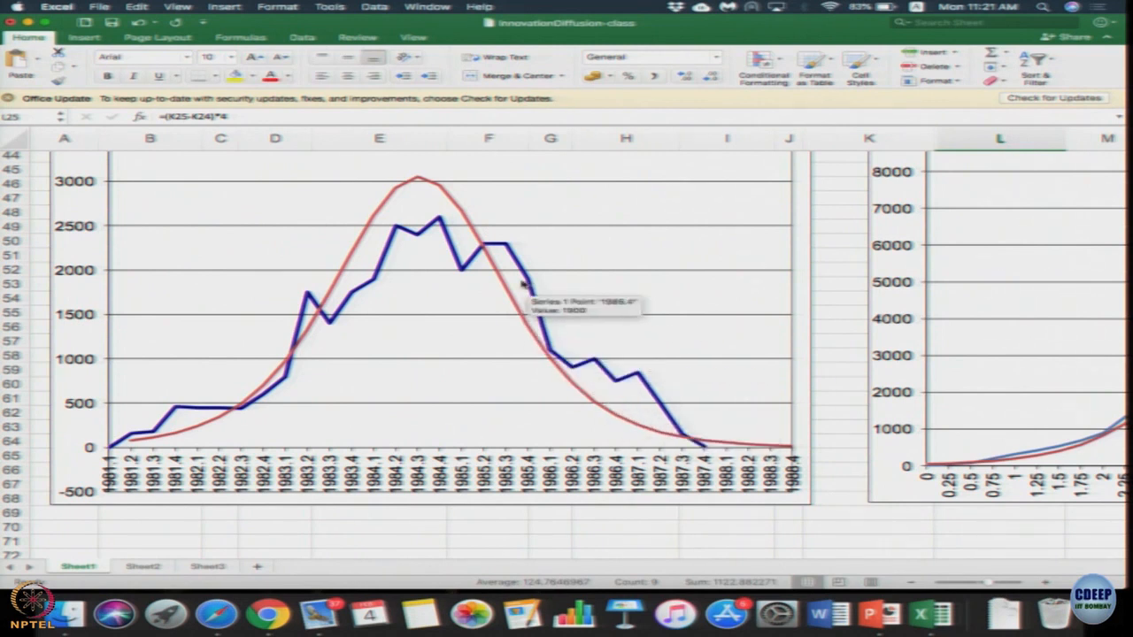
mouse_move(400, 209)
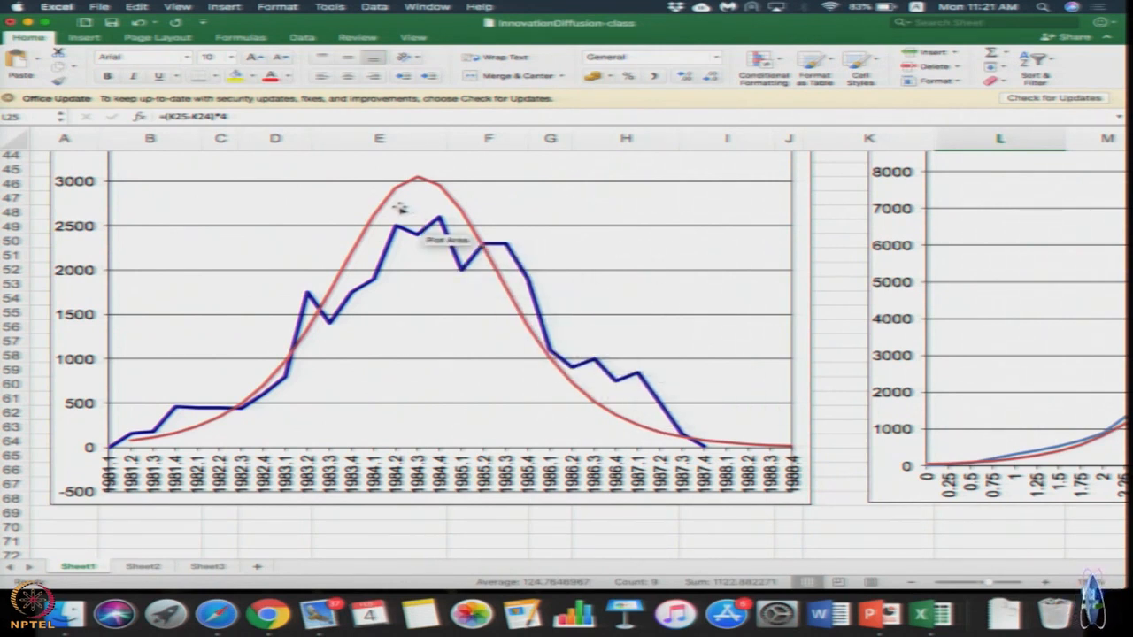
scroll(536, 253, right, 5)
scroll(537, 253, right, 5)
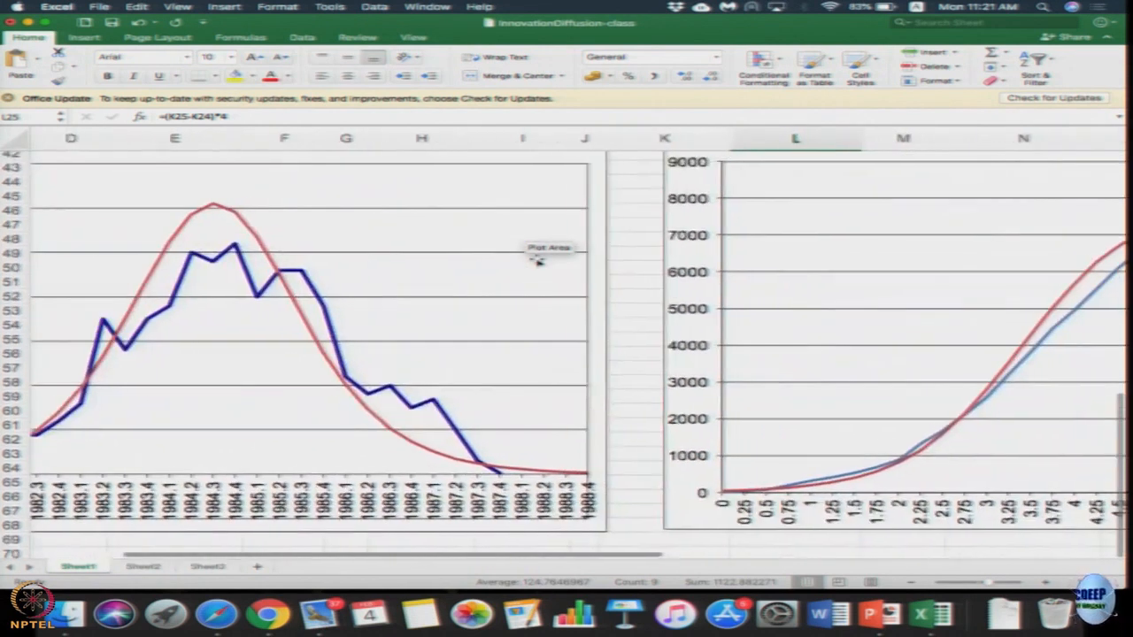
scroll(795, 281, right, 3)
scroll(797, 286, right, 3)
scroll(797, 286, right, 3)
scroll(804, 298, right, 2)
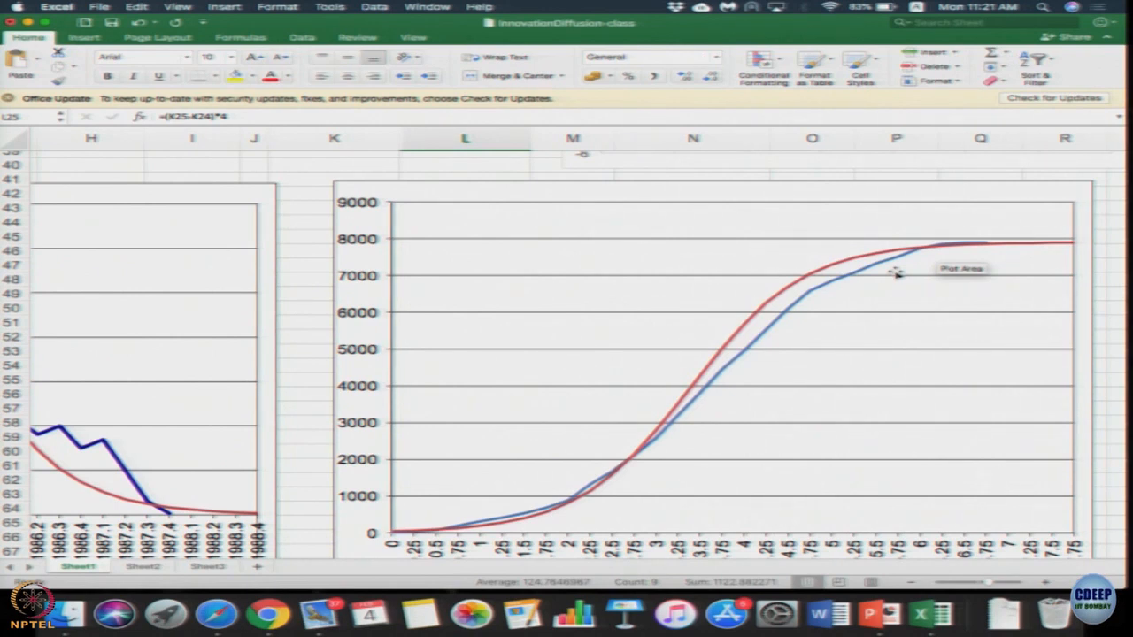
scroll(896, 272, up, 10)
scroll(877, 257, up, 4)
scroll(850, 239, up, 5)
click(850, 213)
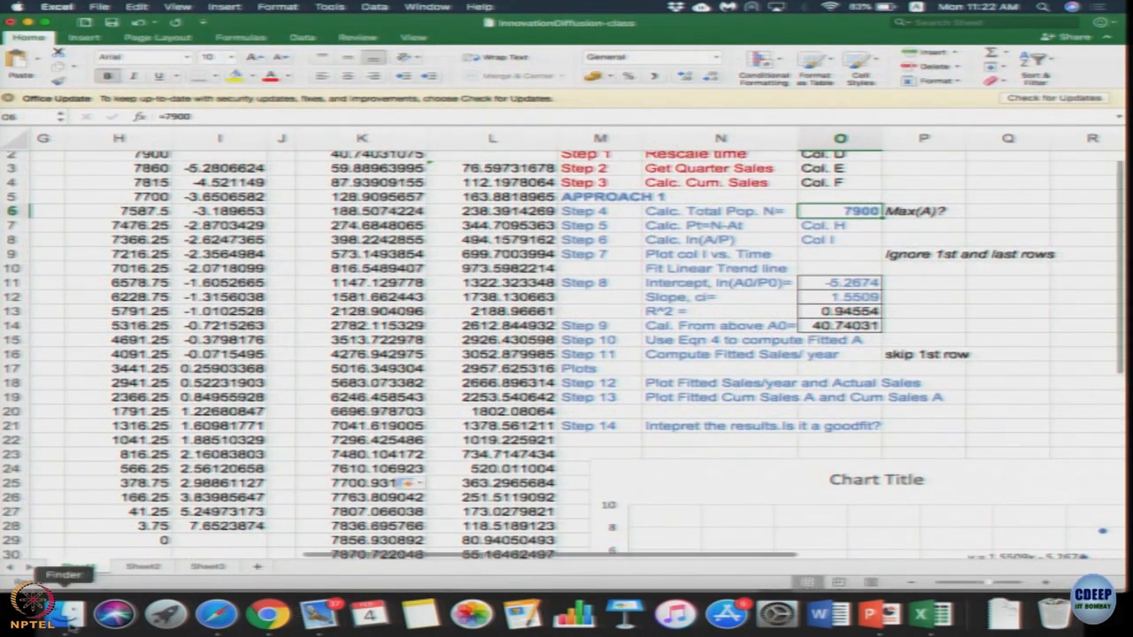
click(147, 566)
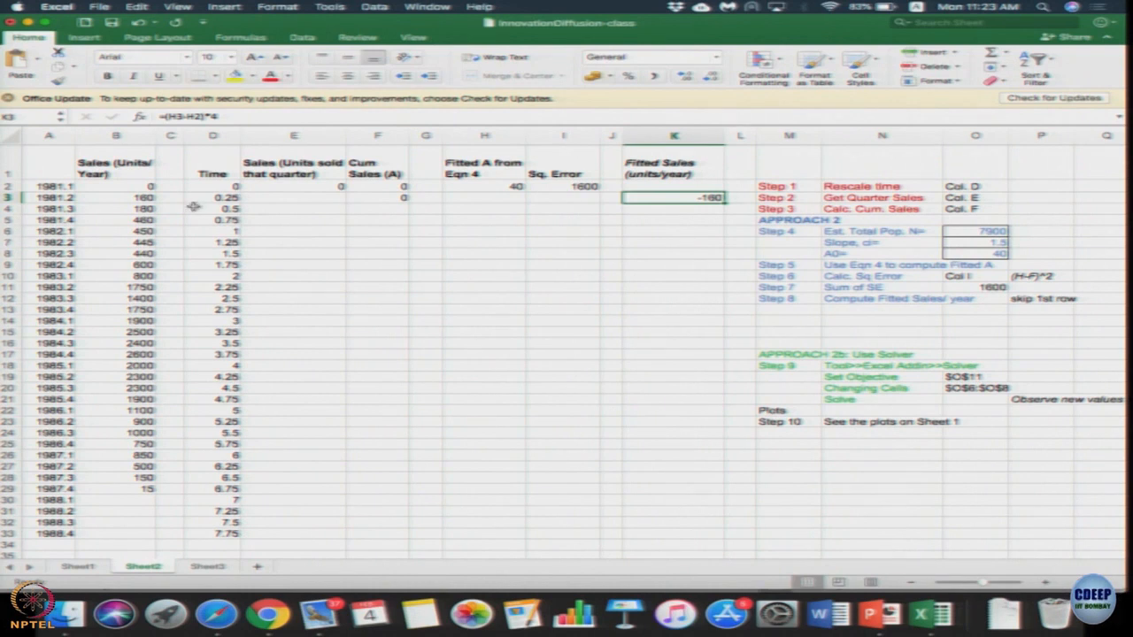
click(299, 188)
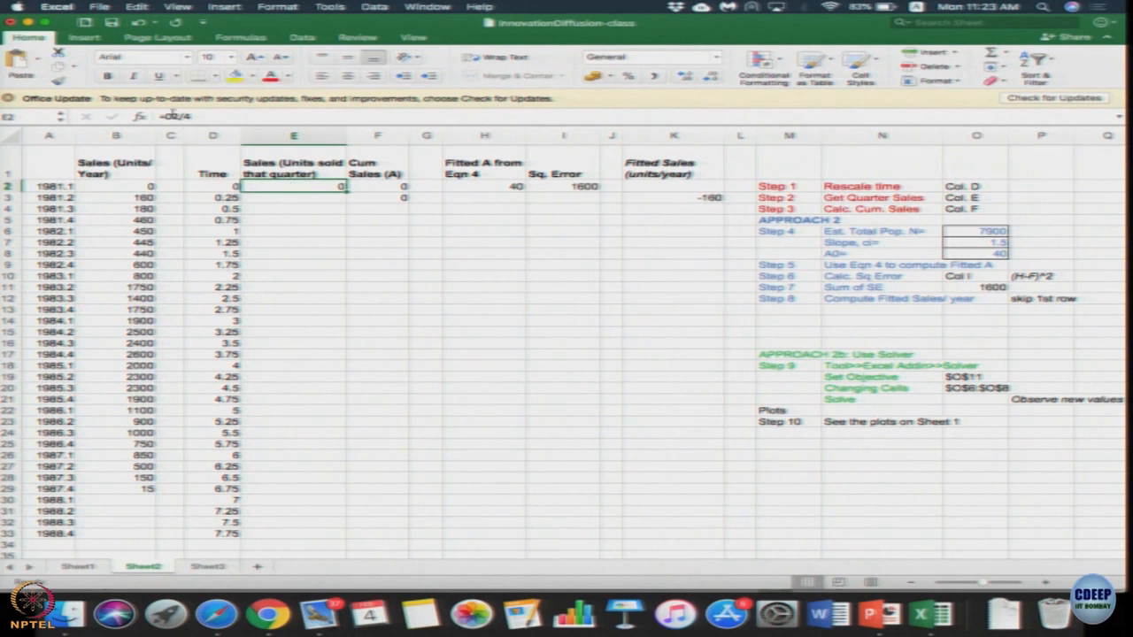
click(172, 115)
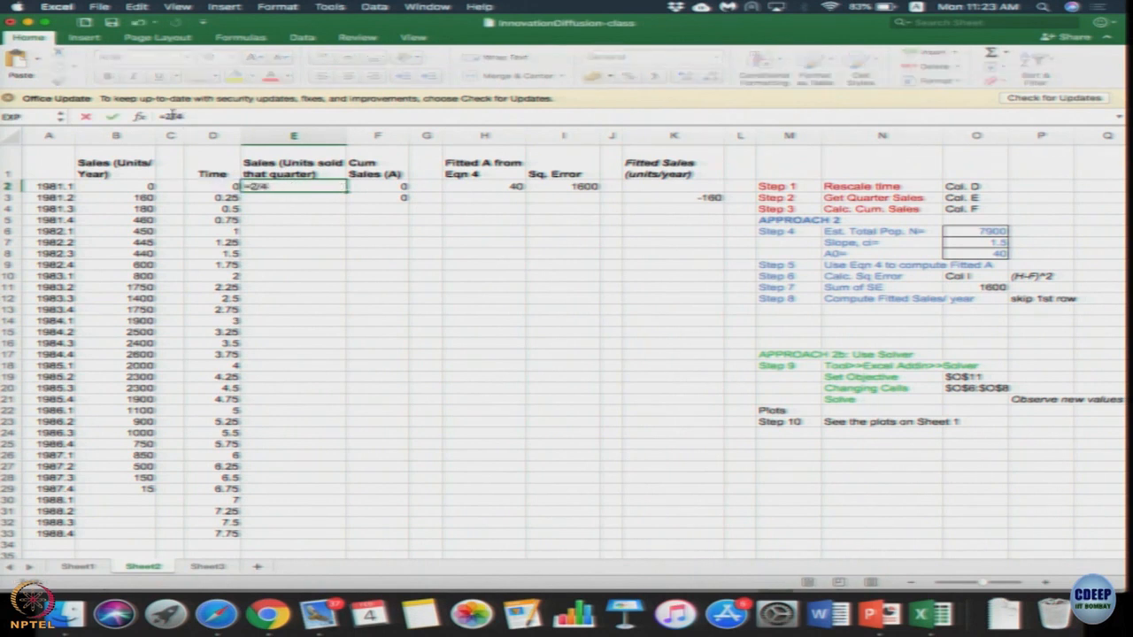
text(B)
key(Return)
click(337, 185)
drag(346, 191, 339, 493)
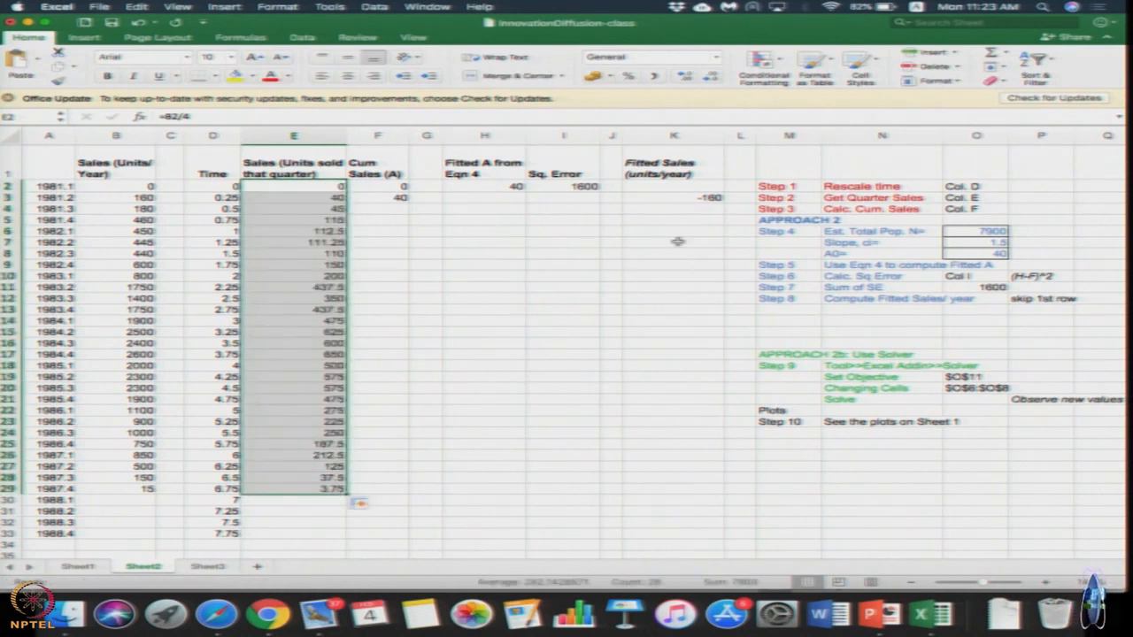
click(1005, 231)
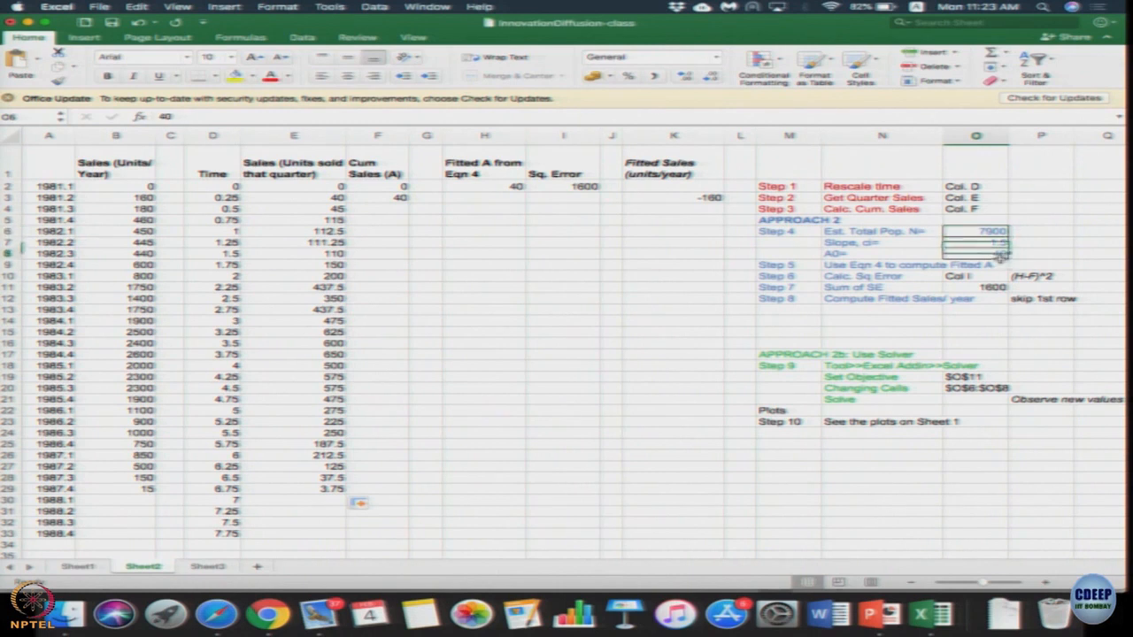
drag(974, 232, 987, 253)
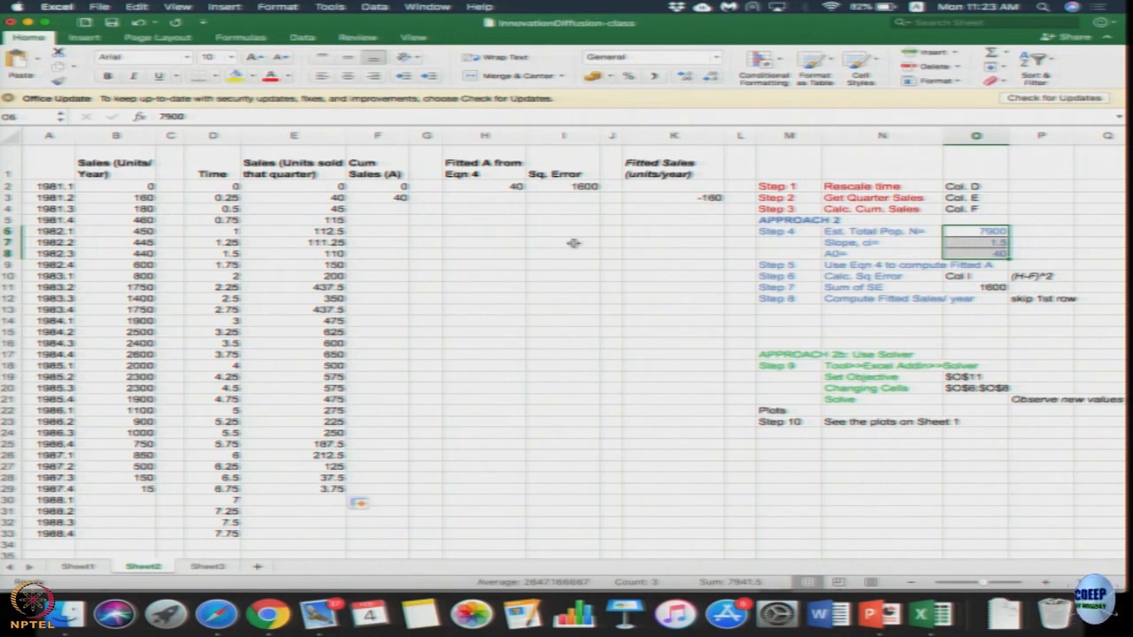
Fill cumulative sales F3 down to F29 and fitted A H2 down to H33
click(382, 197)
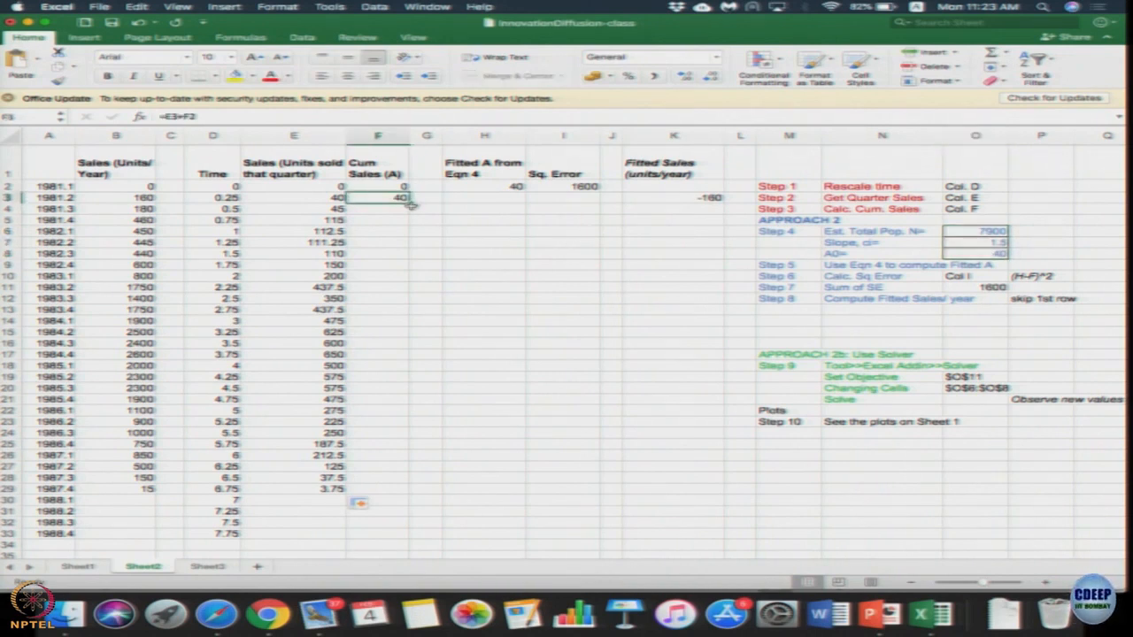
drag(410, 203, 389, 489)
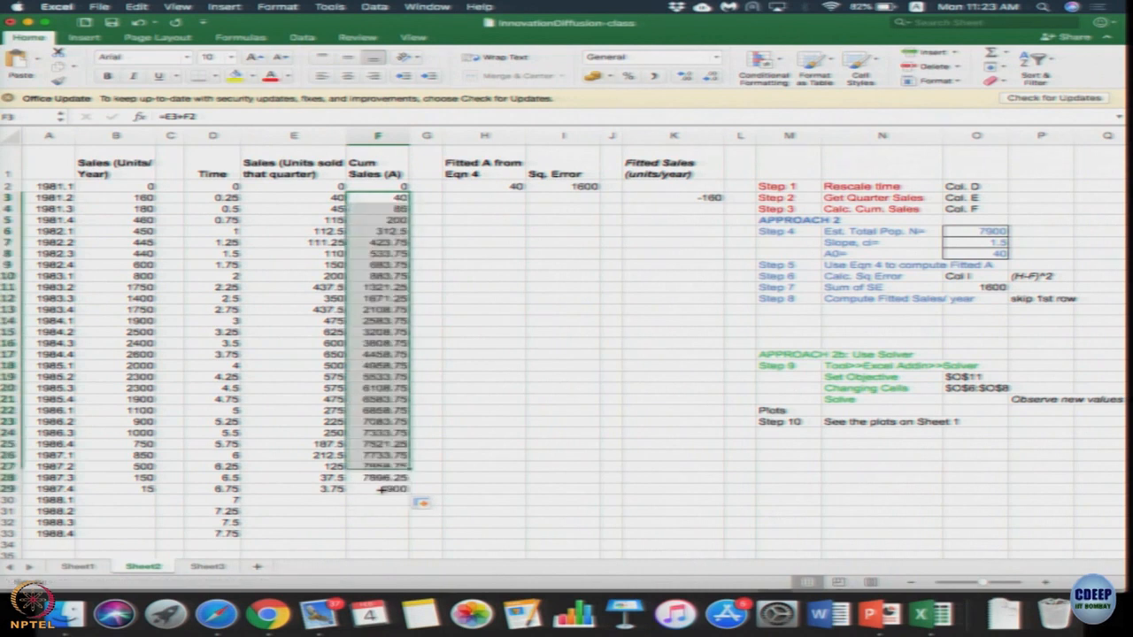
click(518, 186)
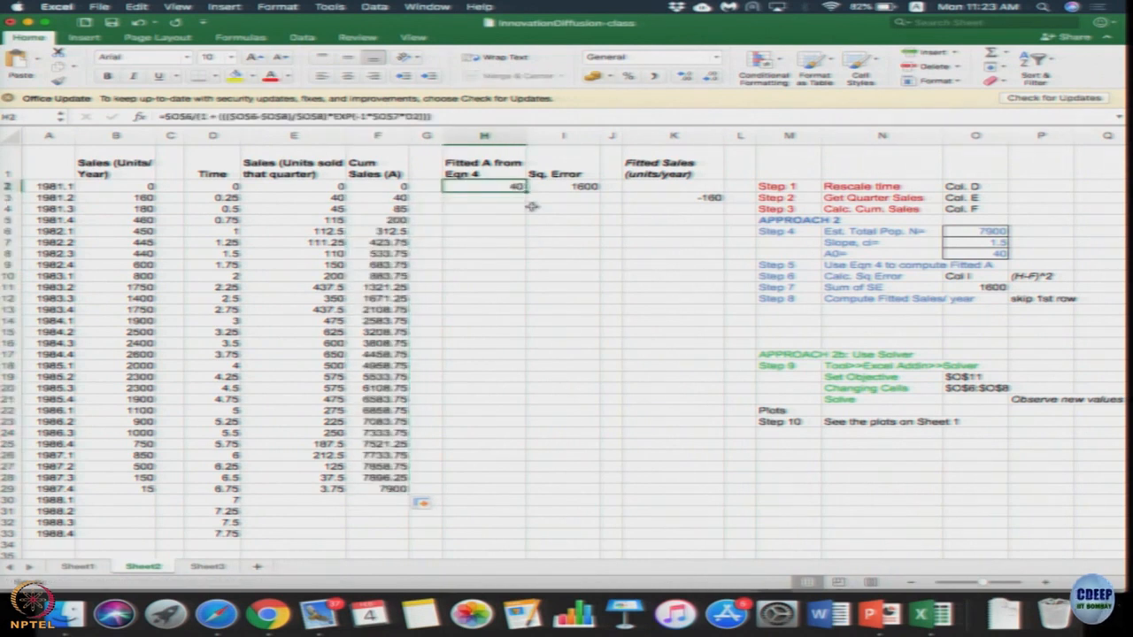
mouse_move(526, 191)
mouse_down()
mouse_move(525, 518)
mouse_move(516, 531)
mouse_up()
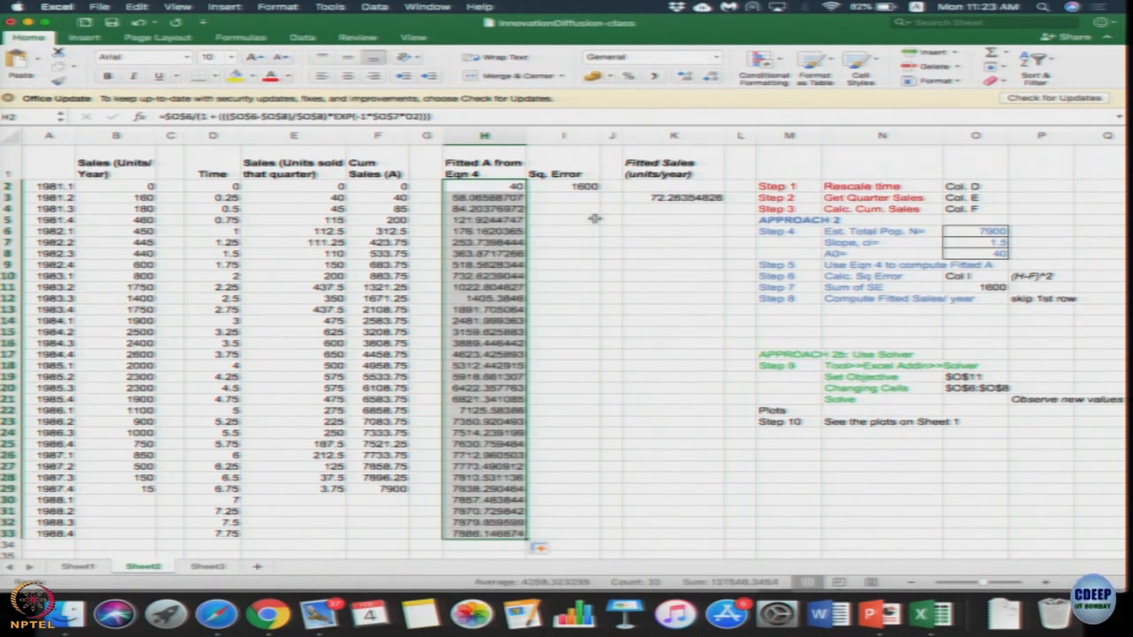
Fill squared error I2 down the column and clear I30:I33 for quarters without data
click(589, 188)
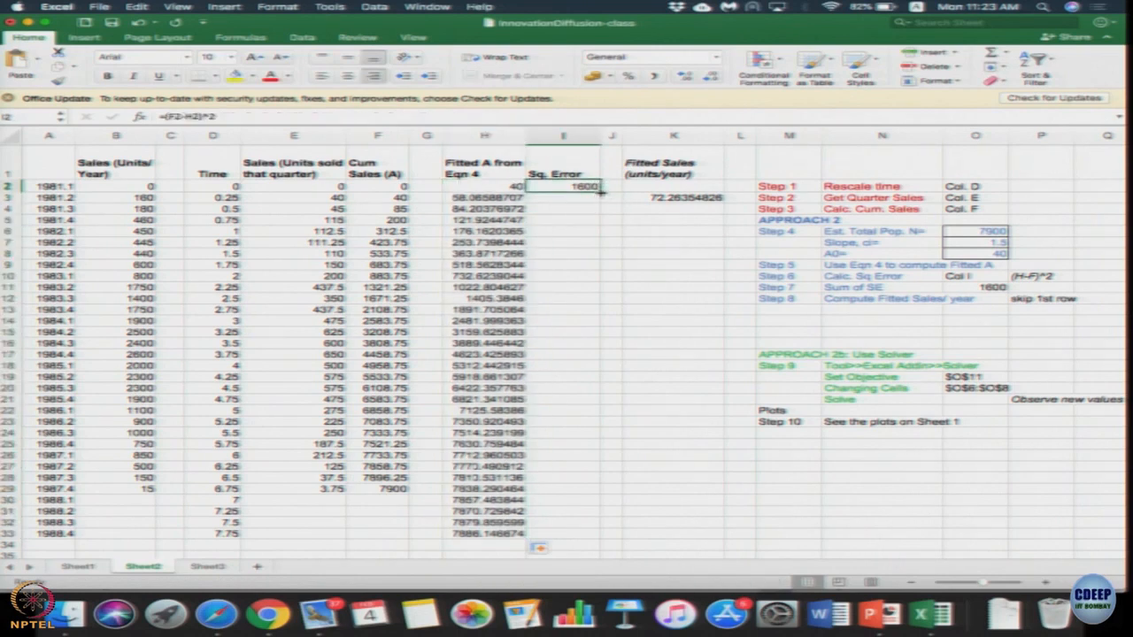
drag(600, 191, 599, 540)
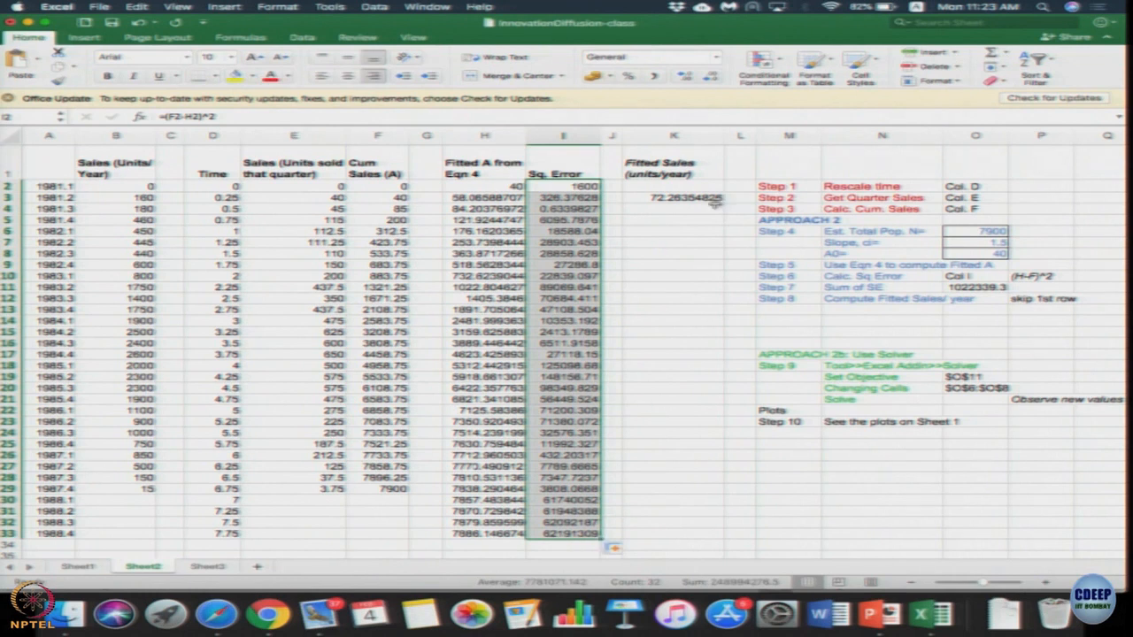
drag(564, 505, 560, 536)
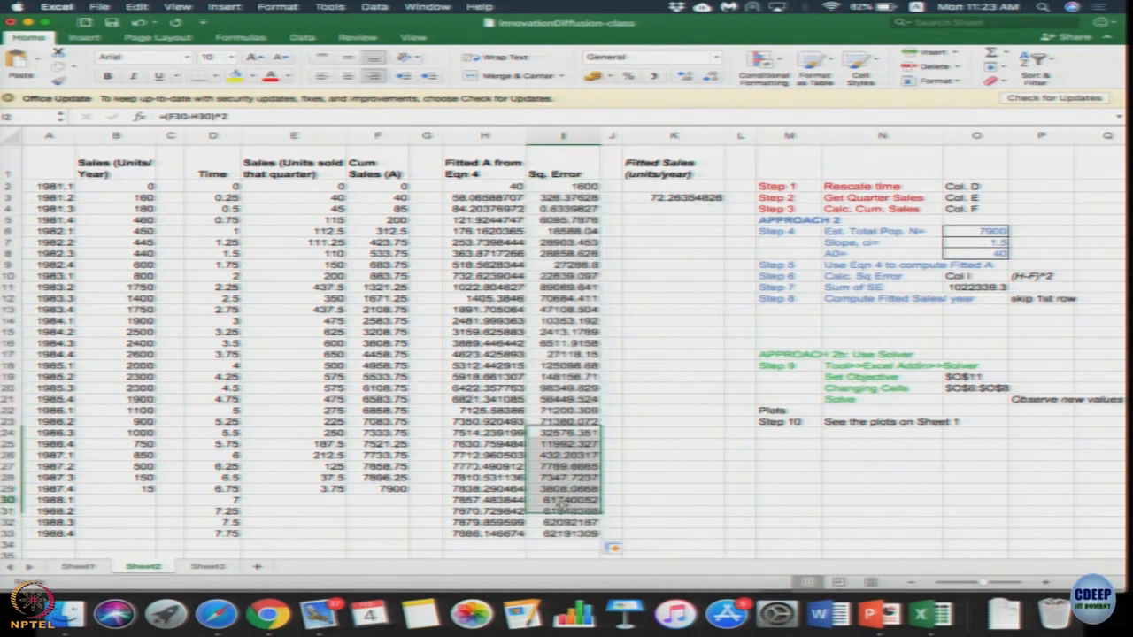
key(Delete)
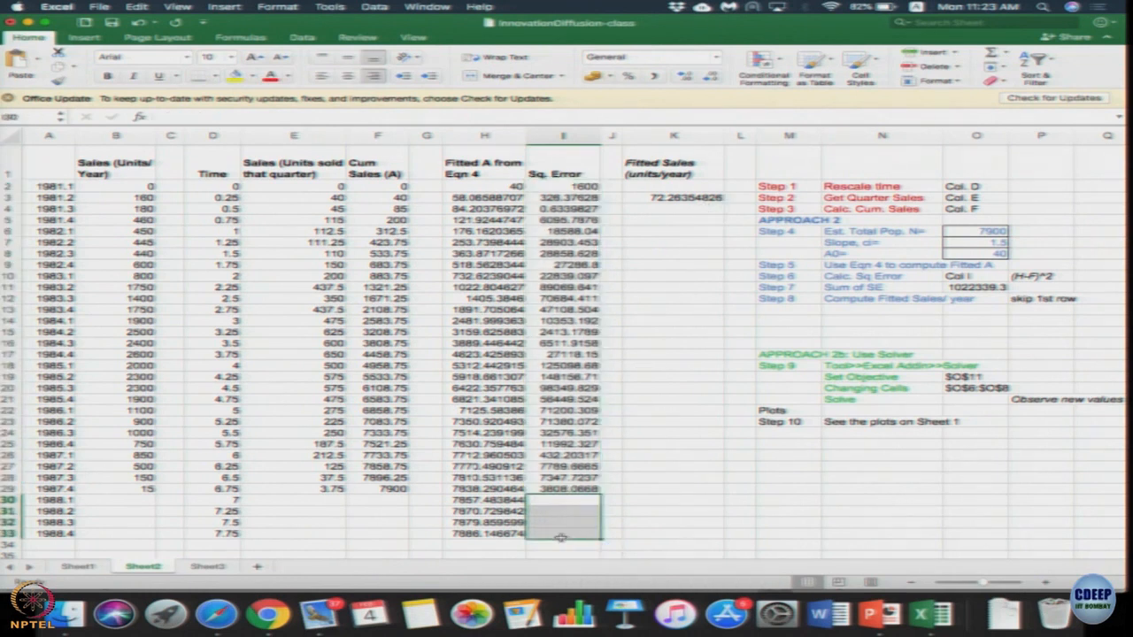
Fill fitted sales K3 down to K33 and check the sum of squared errors in O11
click(675, 199)
drag(725, 202, 705, 536)
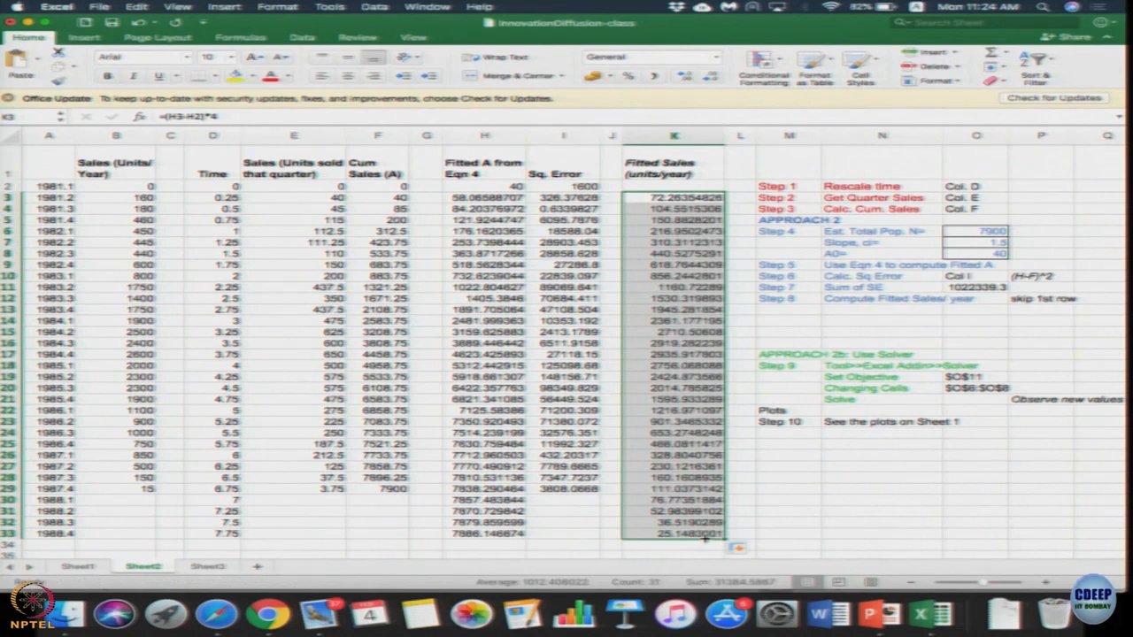
click(979, 284)
Set the estimated total population N to 8000, then revise it to 7950
click(1002, 235)
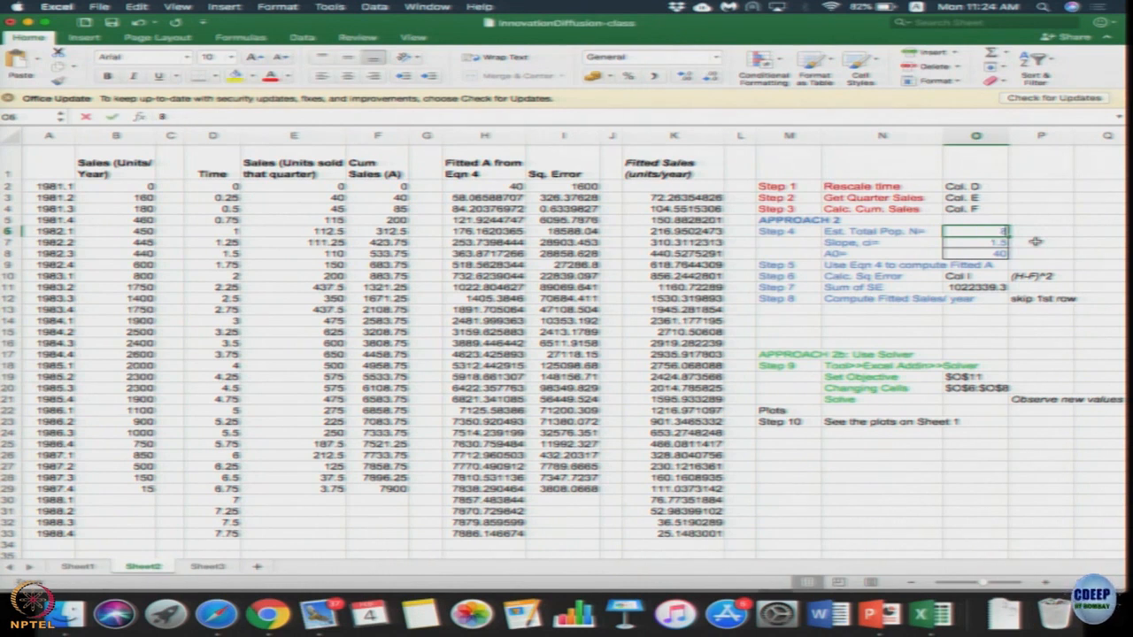
text(8000)
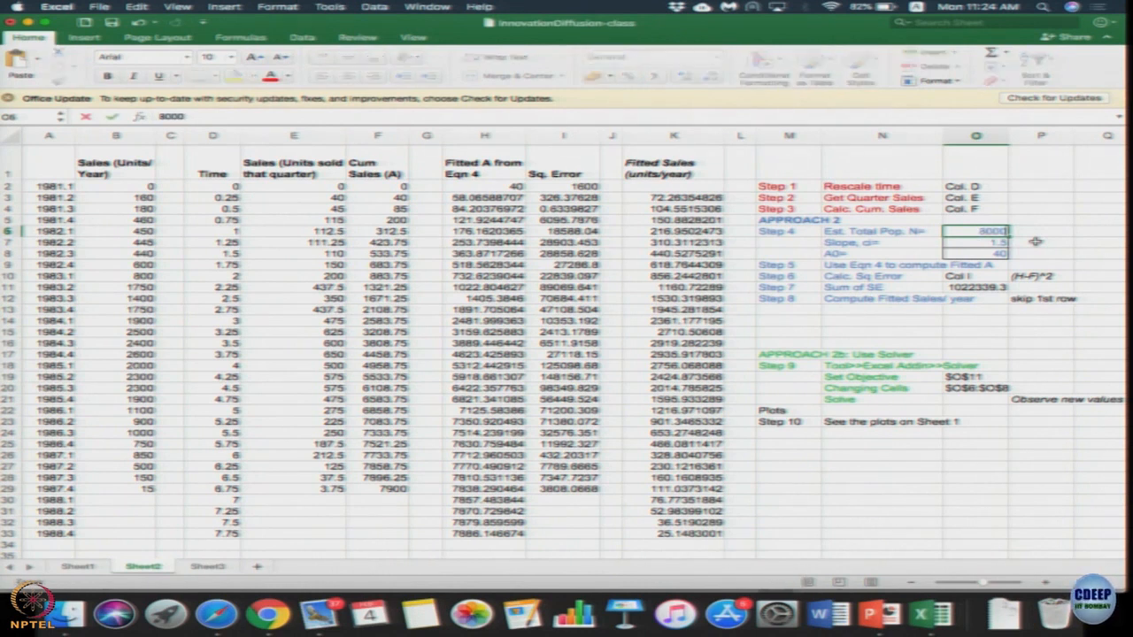
key(Return)
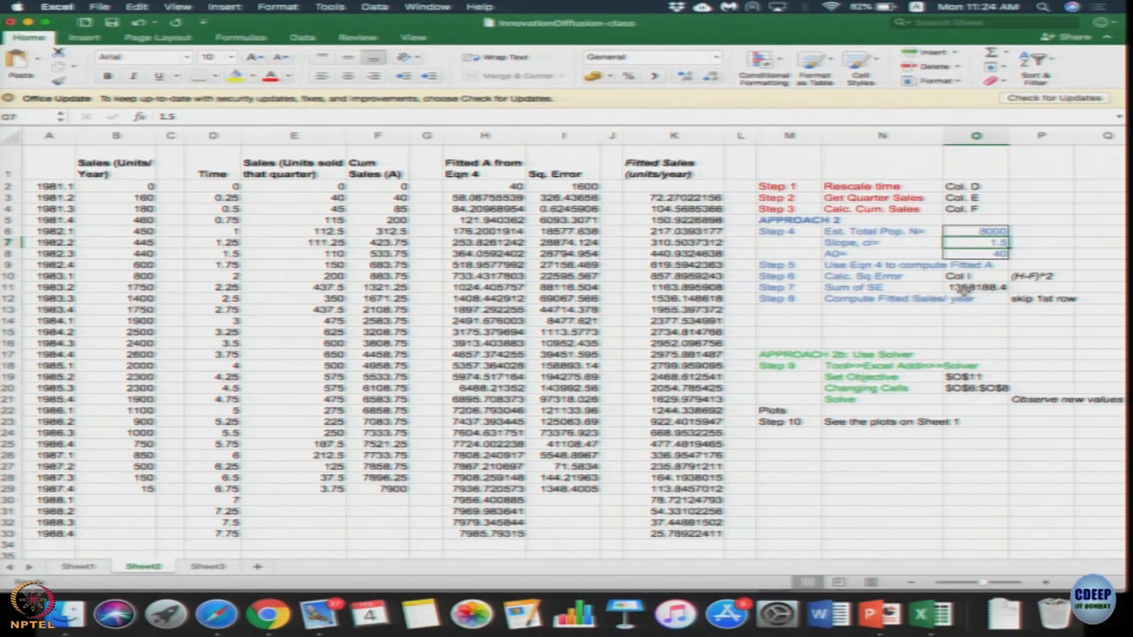
click(986, 231)
key(BackSpace)
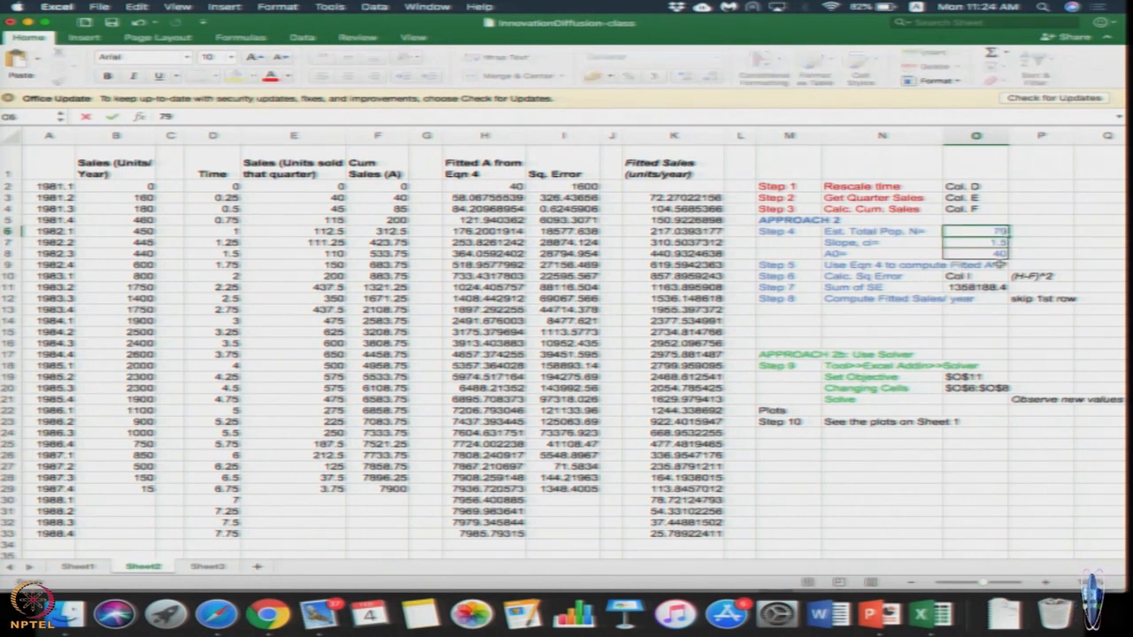
text(7950)
key(Return)
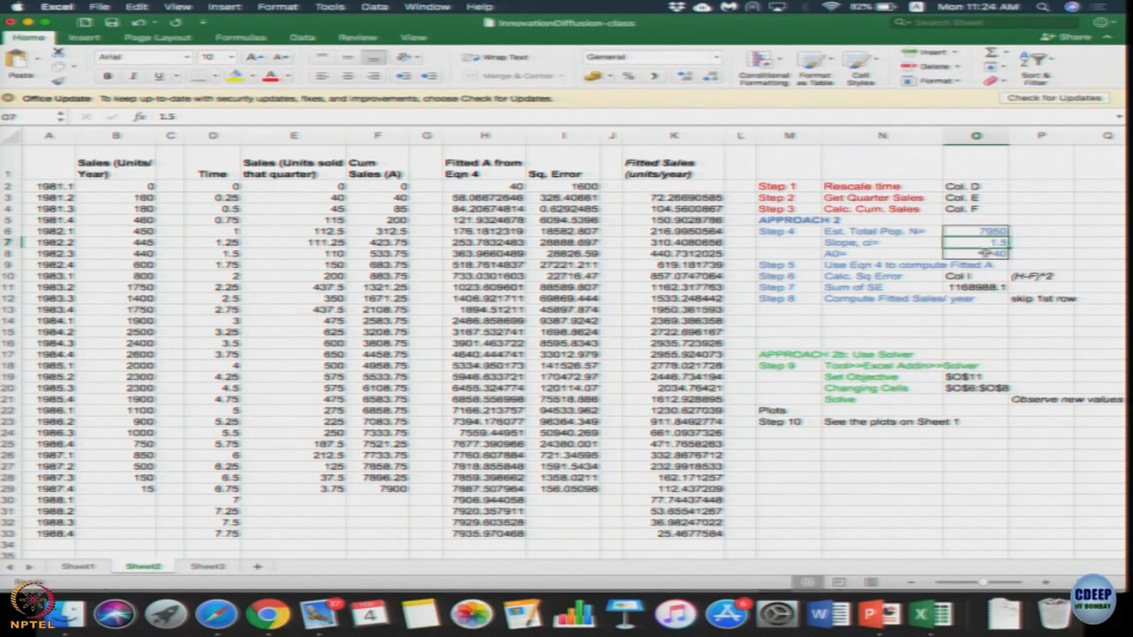
Set the A0 parameter to 45
click(985, 254)
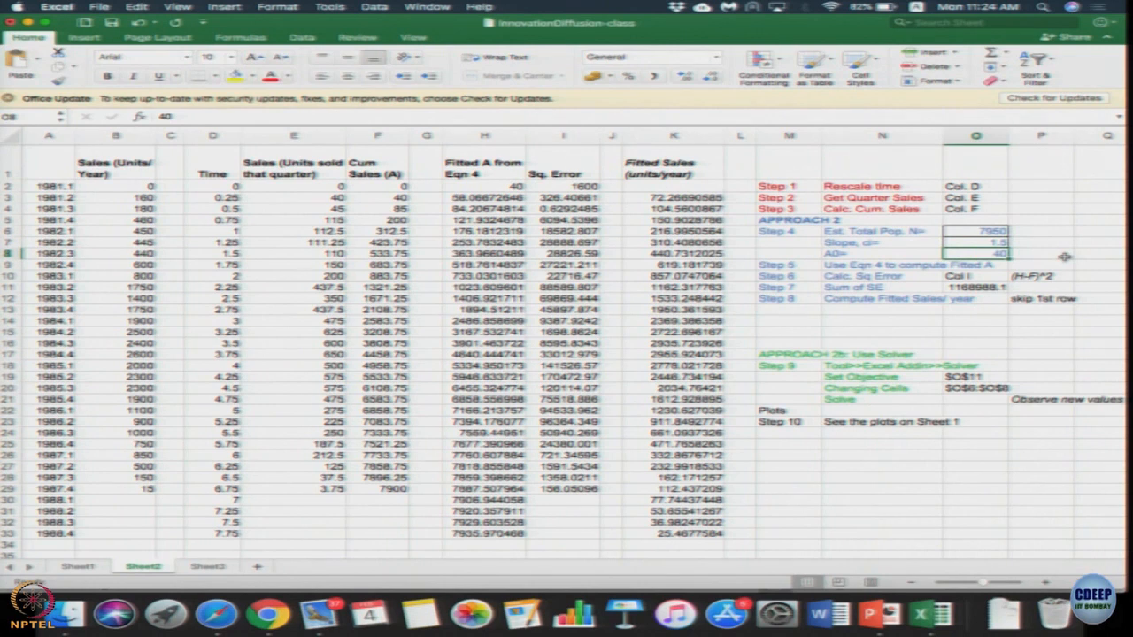
text(45)
key(Return)
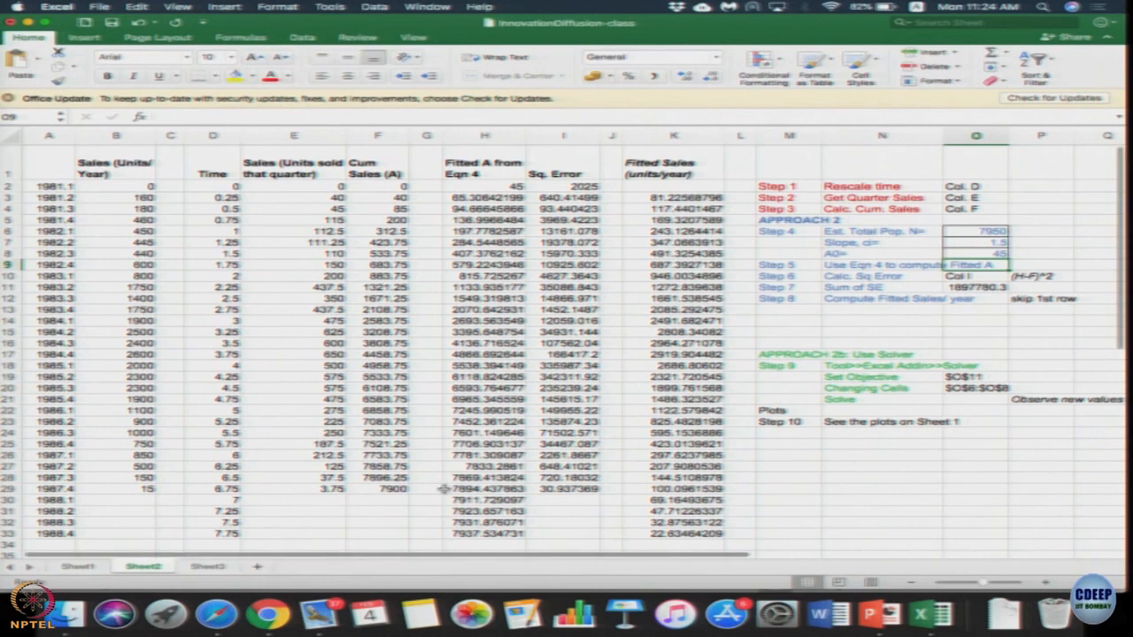
scroll(541, 466, down, 2)
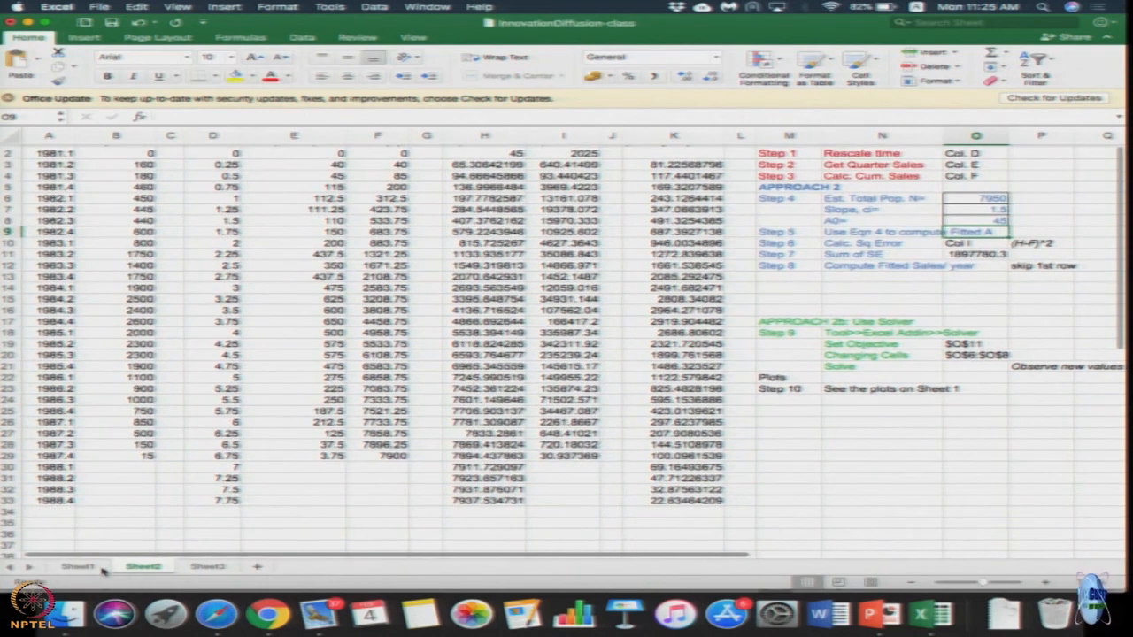
Inspect the green fitted sales series and one of its points on Sheet1's chart, then return to Sheet2
click(96, 571)
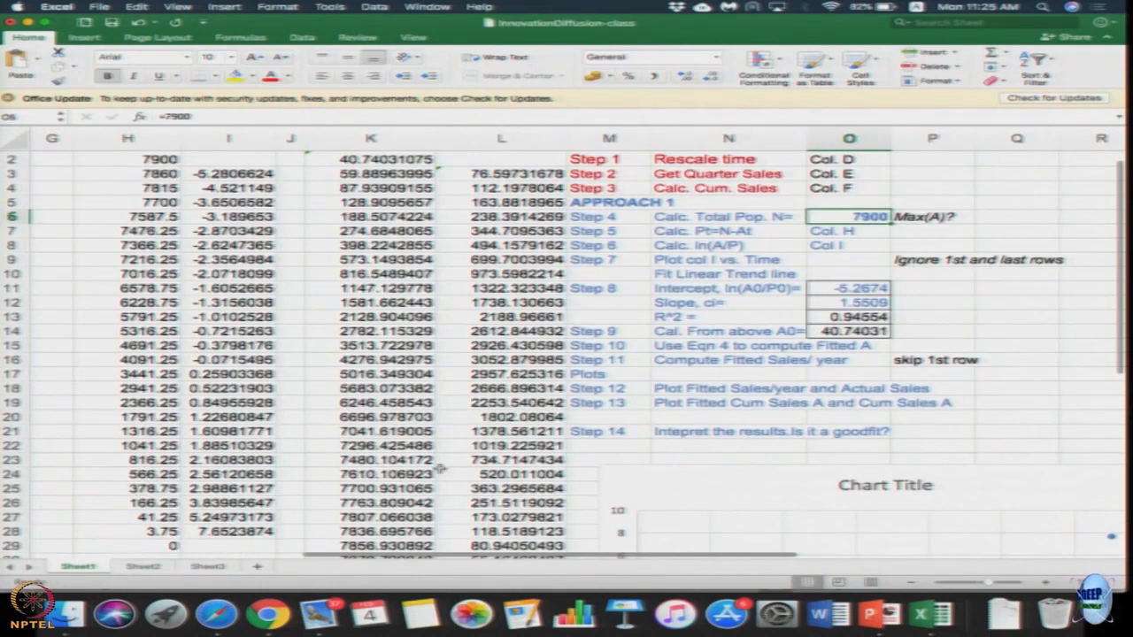
scroll(449, 470, down, 1)
scroll(450, 469, down, 5)
scroll(450, 469, left, 3)
scroll(449, 469, down, 5)
scroll(449, 470, down, 4)
scroll(450, 470, down, 1)
scroll(450, 468, up, 1)
scroll(450, 470, down, 1)
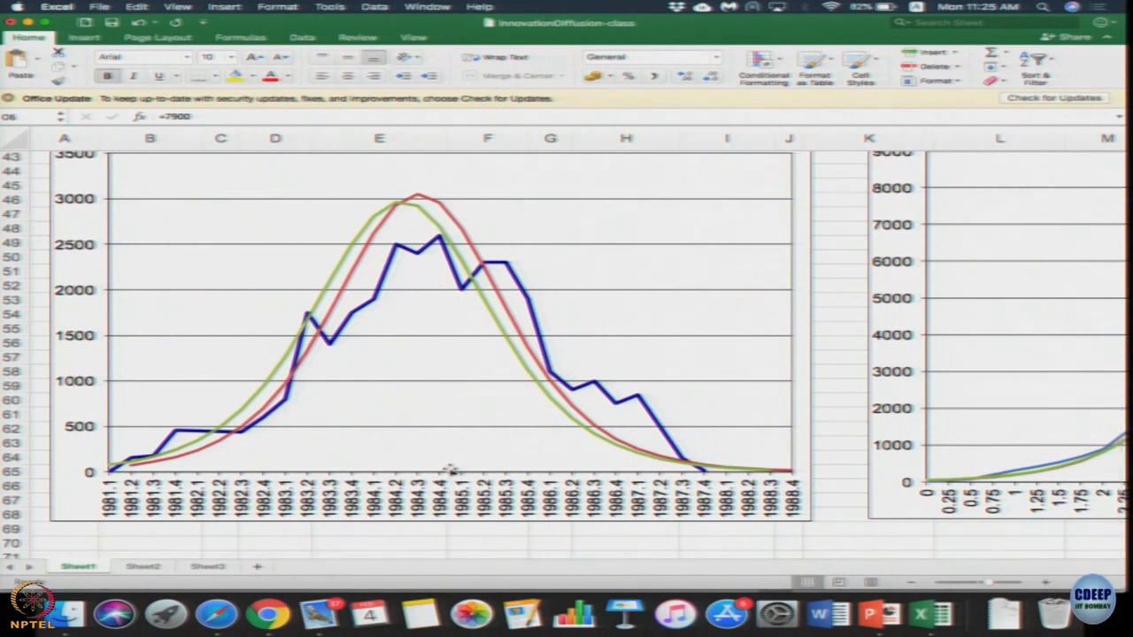
click(363, 238)
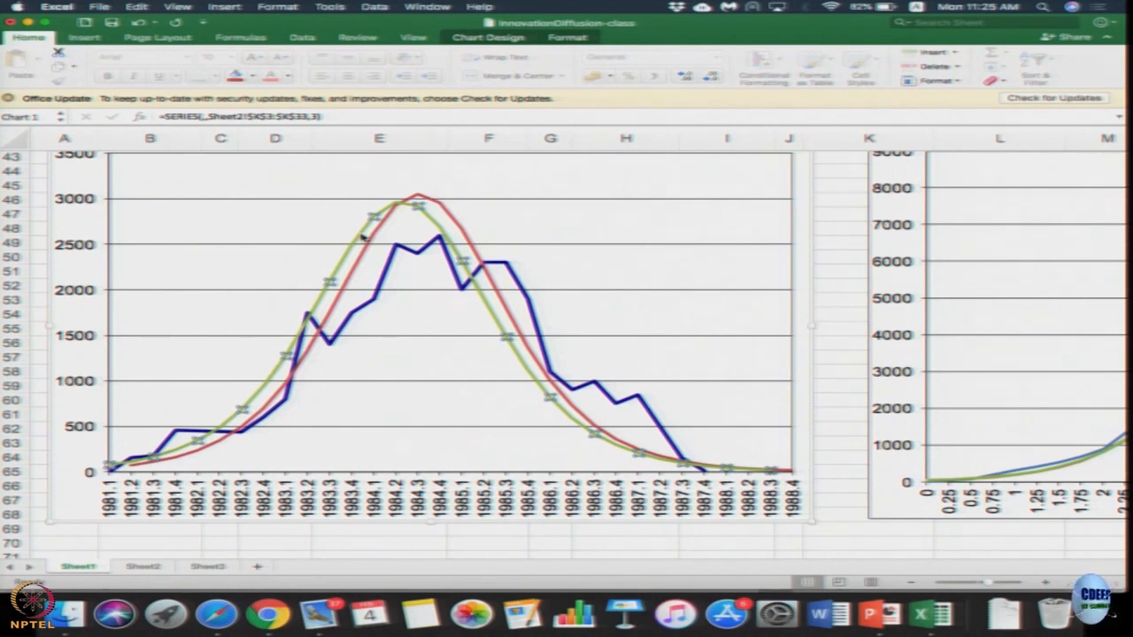
click(374, 216)
click(143, 567)
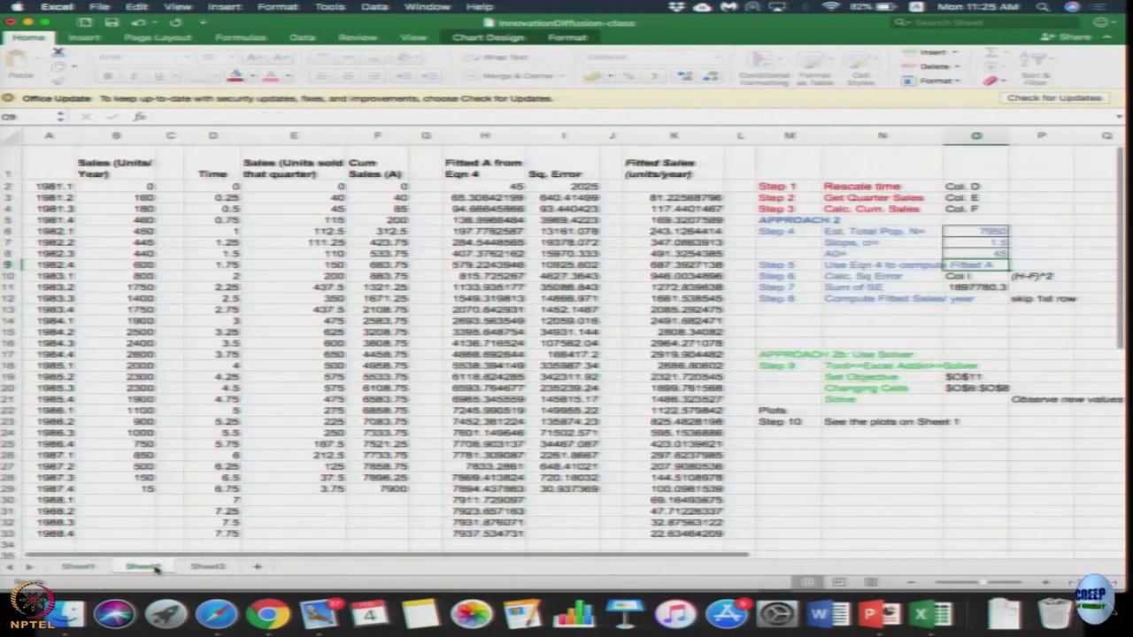
In Solver, set the objective to the sum of squared errors cell O11
click(809, 353)
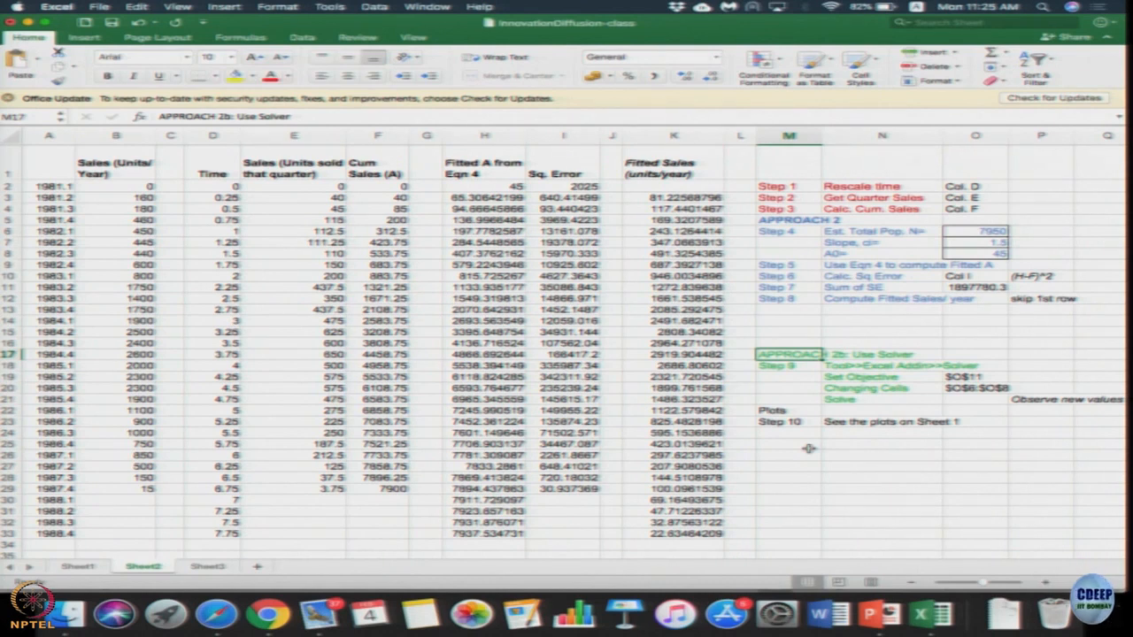
click(331, 6)
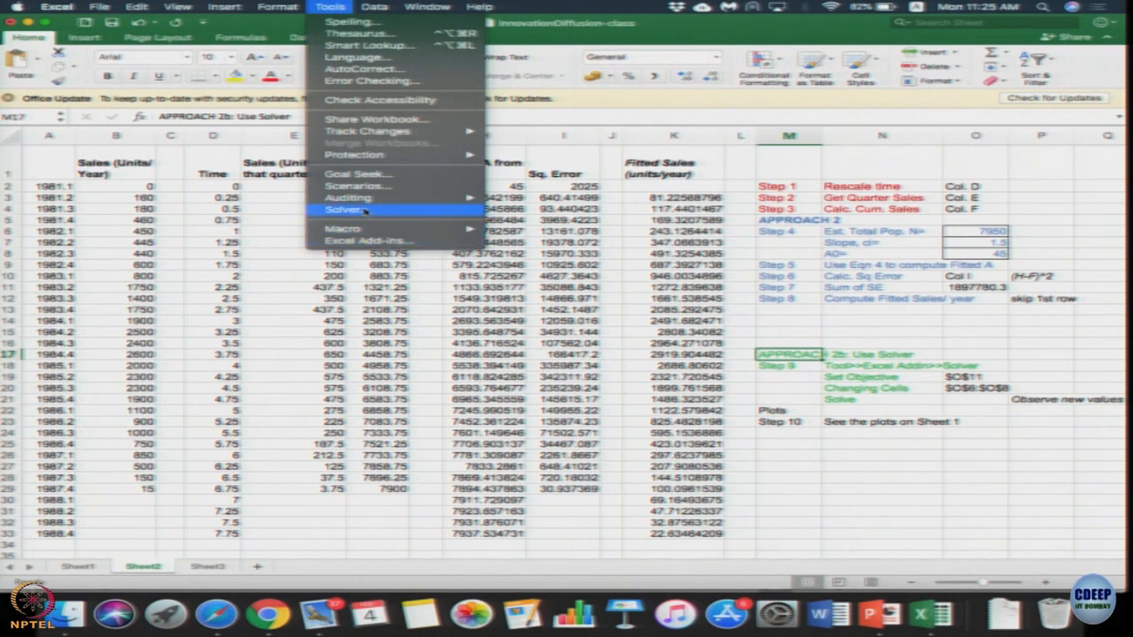
click(364, 210)
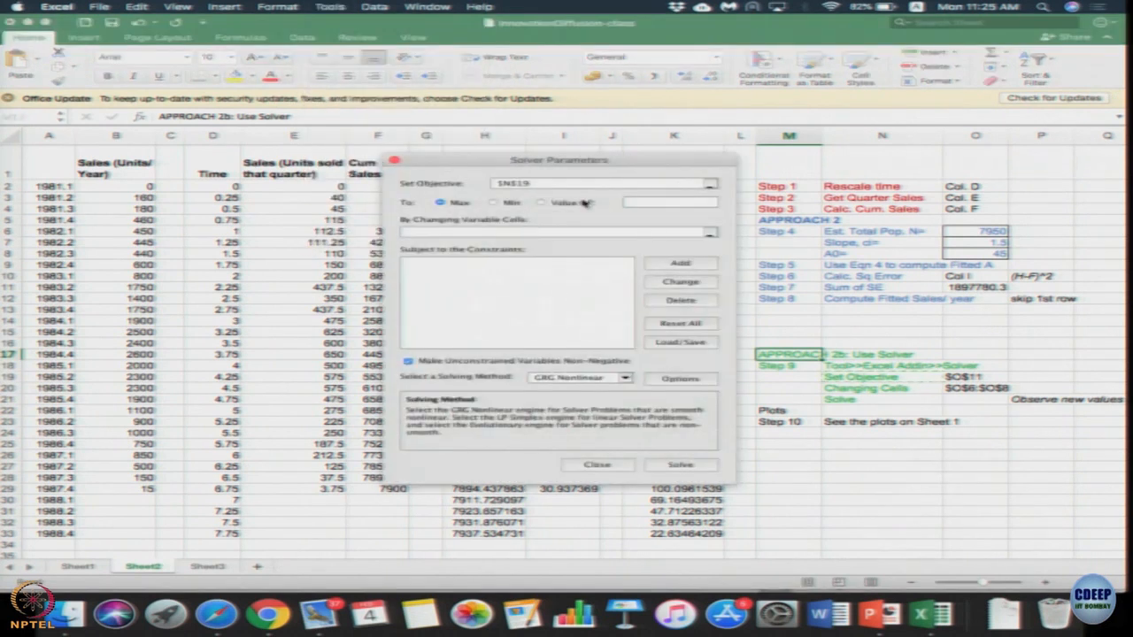
click(713, 185)
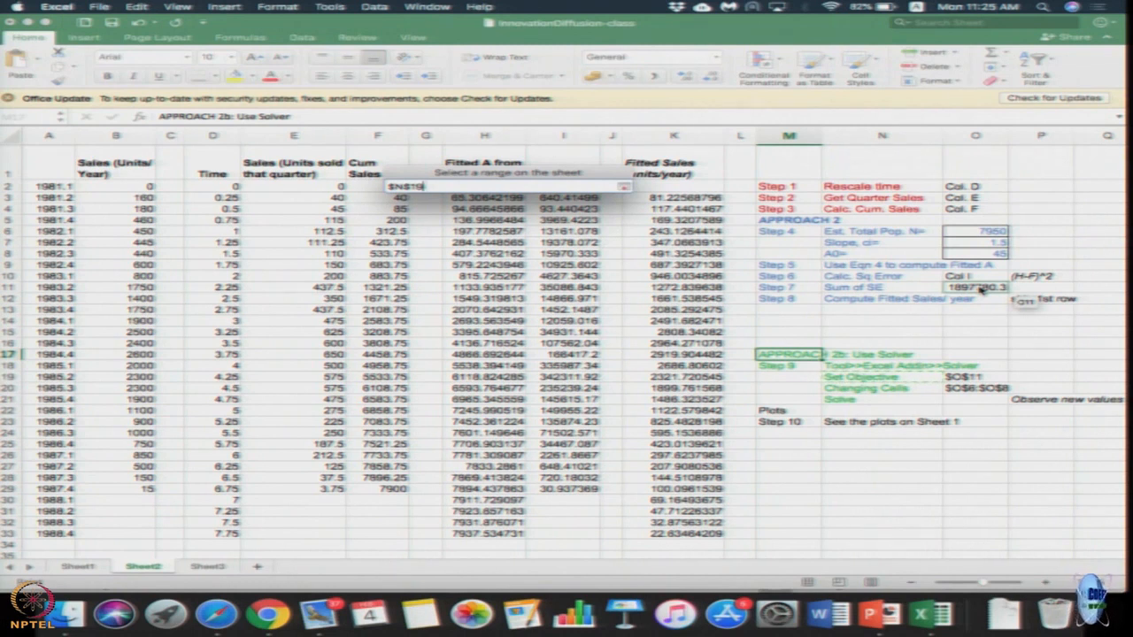
click(981, 290)
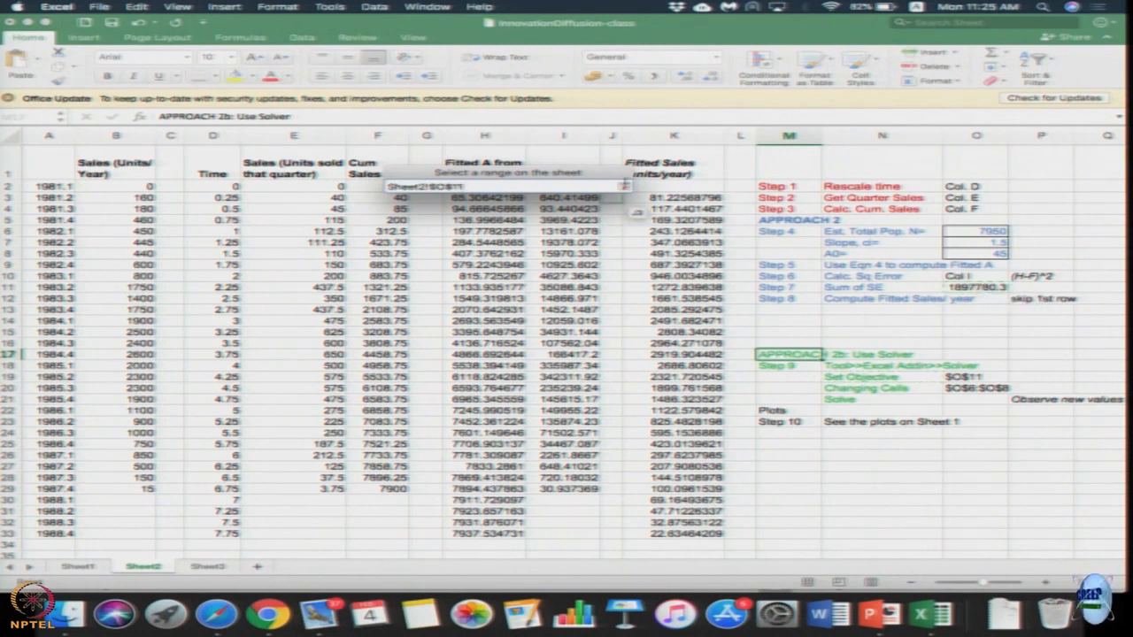
click(624, 187)
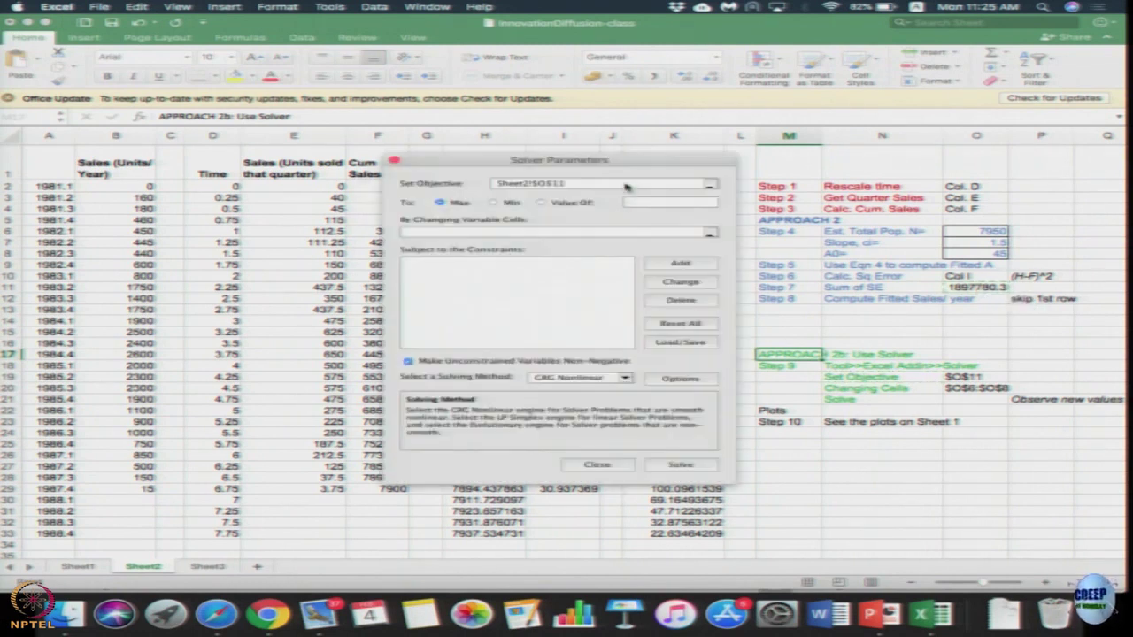
Make O6:O8 (N, slope, A0) the changing cells, run Solver and keep the non-converged result
click(709, 234)
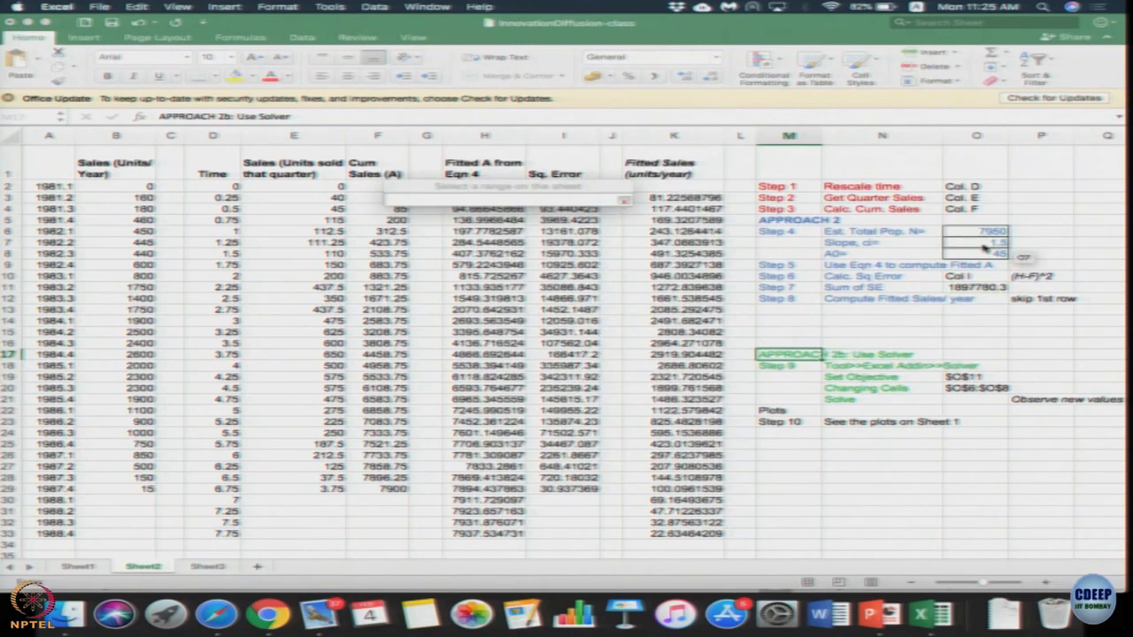
drag(981, 233, 983, 255)
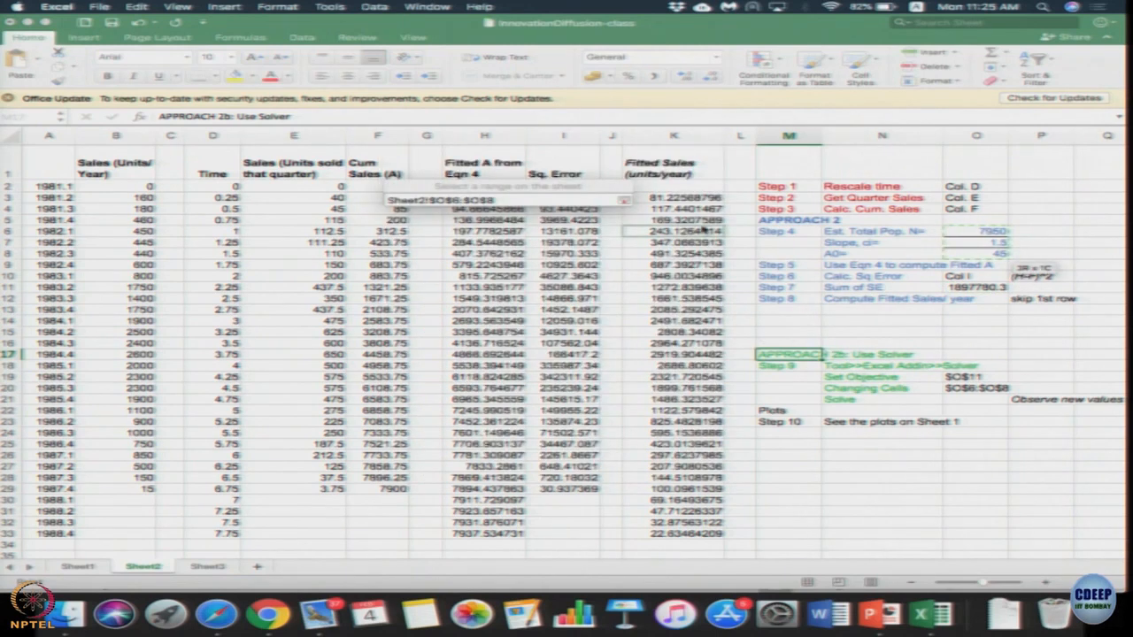
click(627, 203)
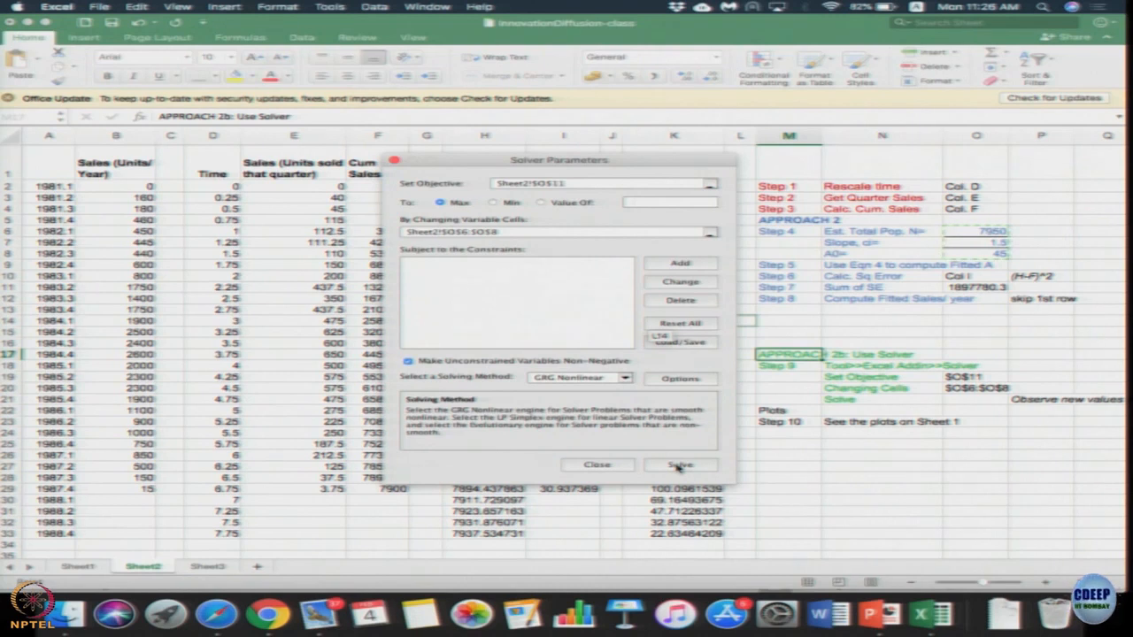
click(679, 466)
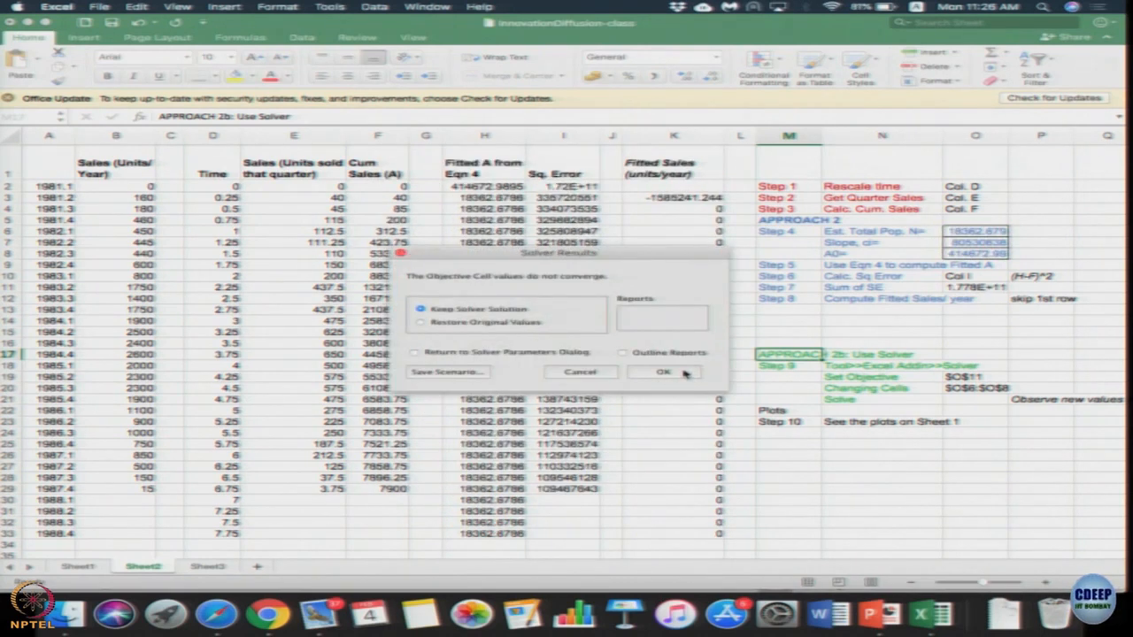
click(684, 374)
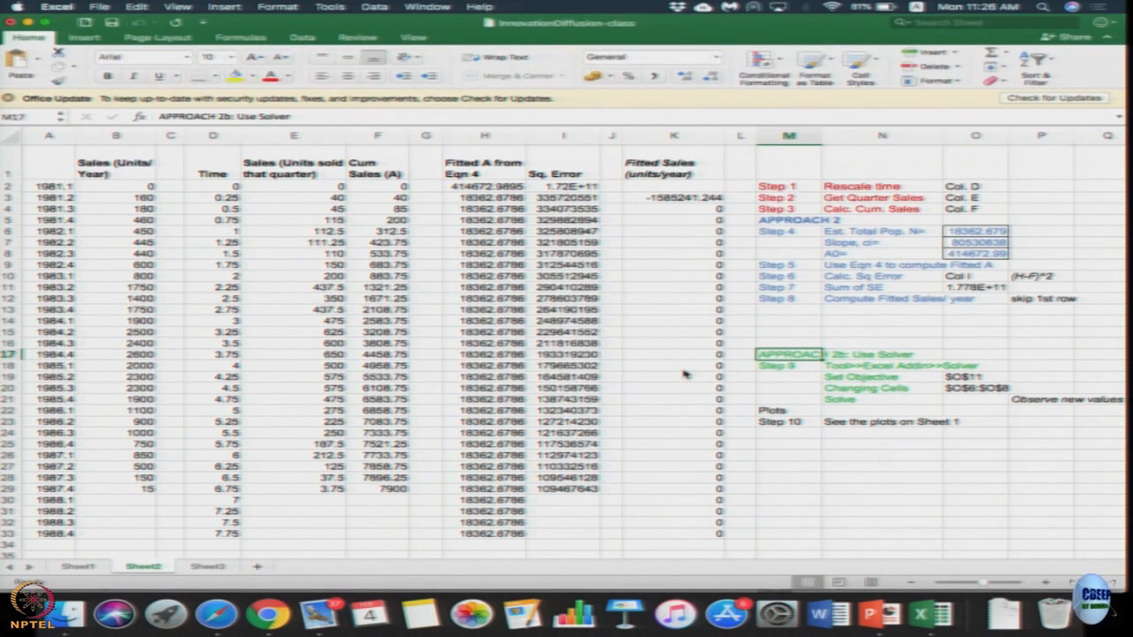
Rerun Solver set to minimize the squared error and keep its solution with N of 0
click(983, 379)
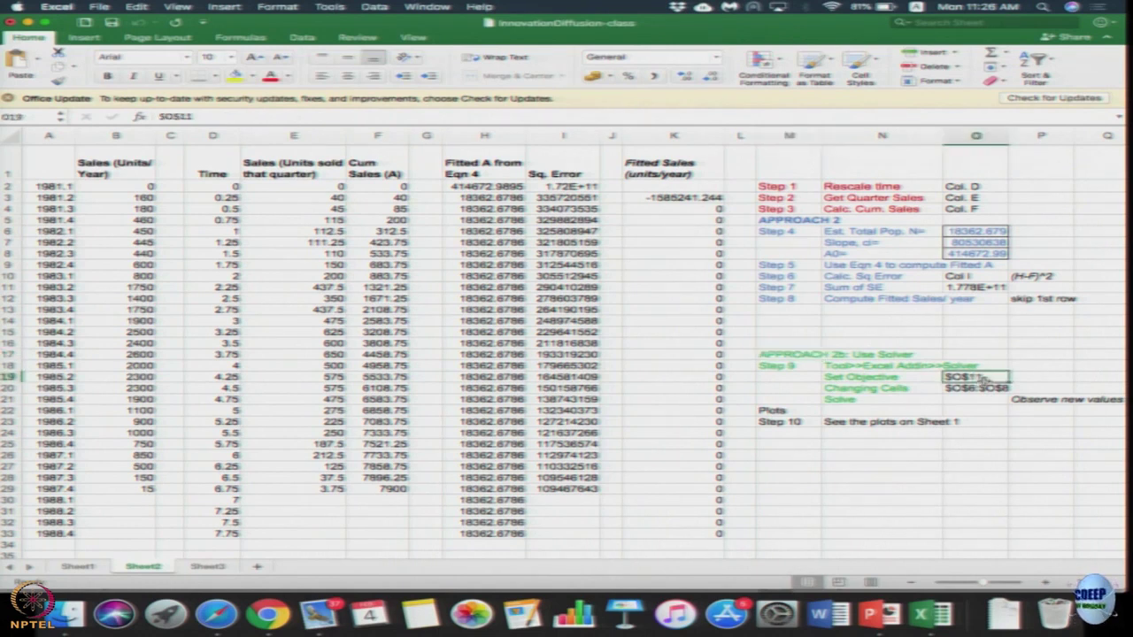
click(996, 230)
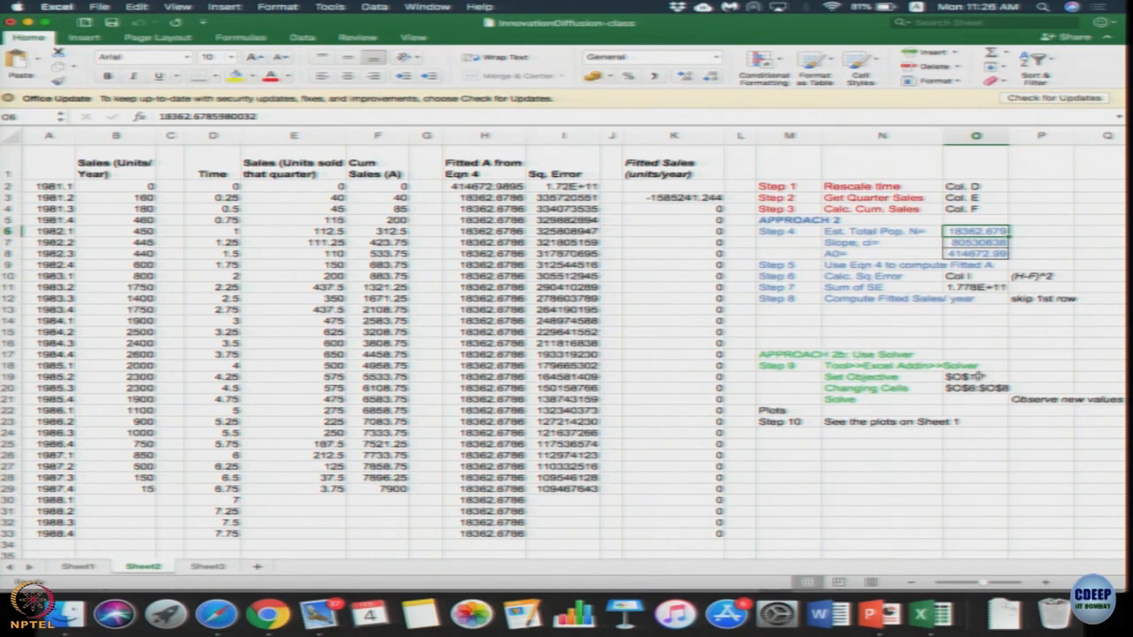
click(978, 376)
click(363, 7)
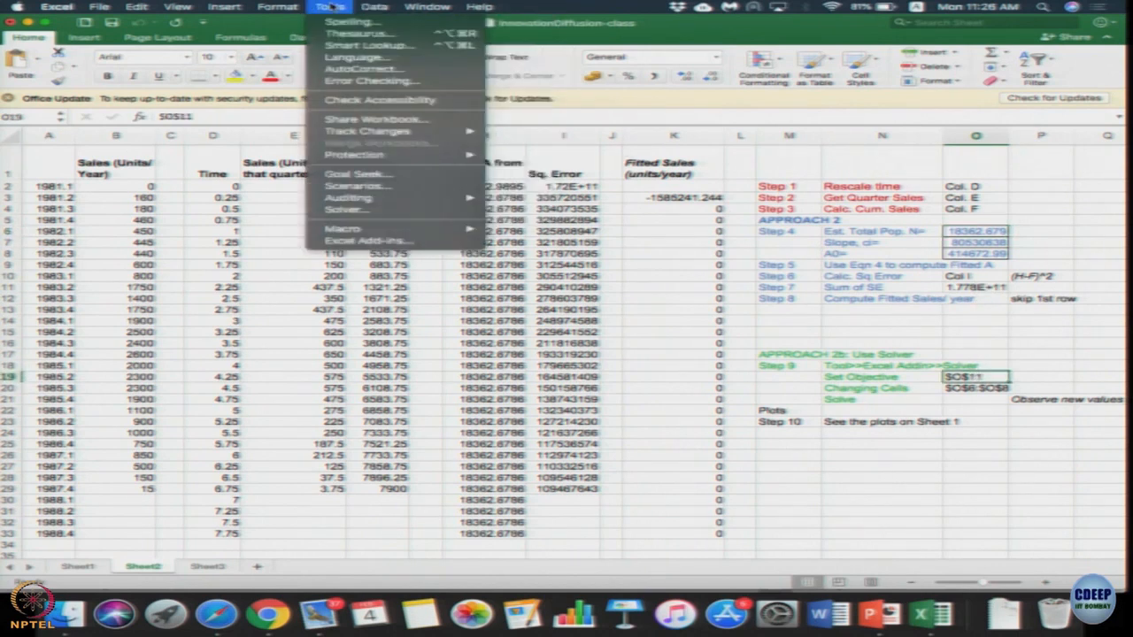
click(399, 210)
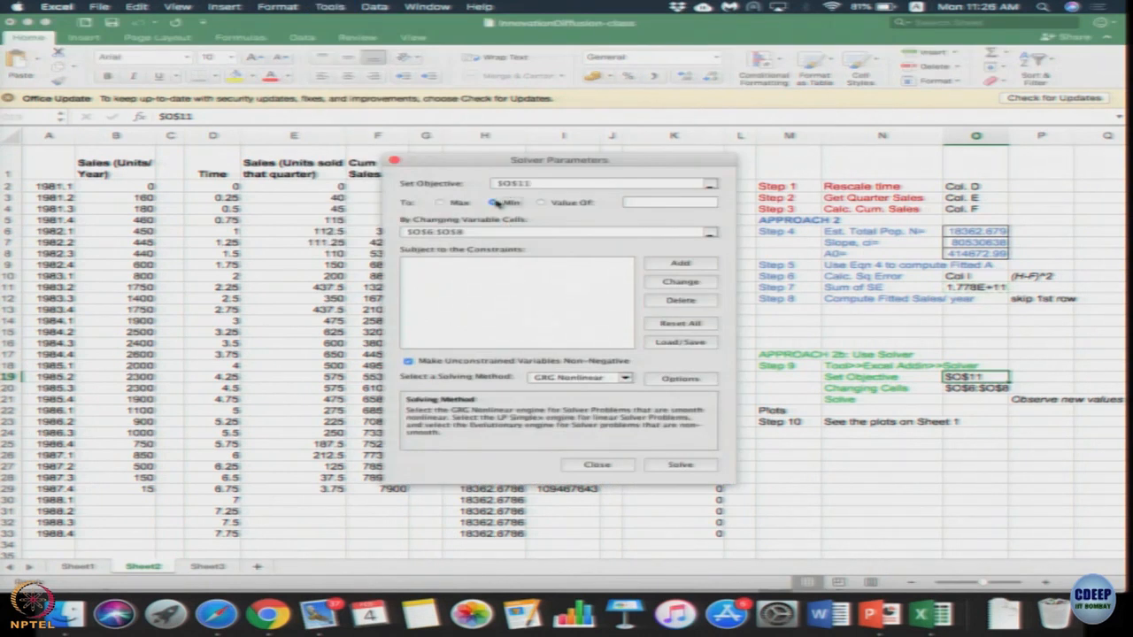
click(494, 203)
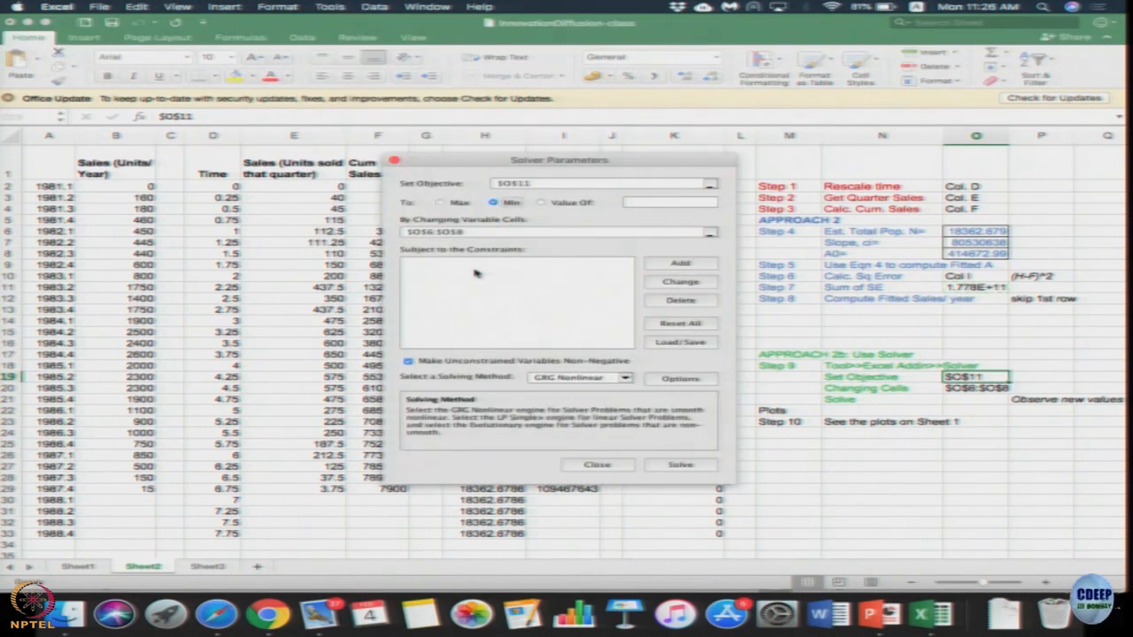
click(697, 466)
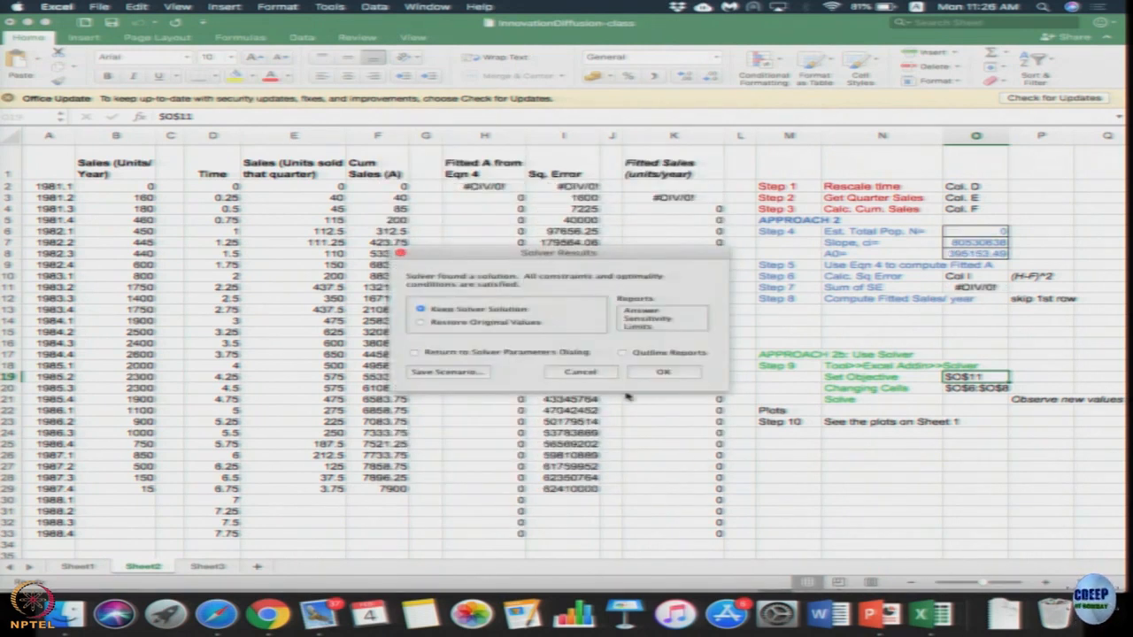
click(670, 376)
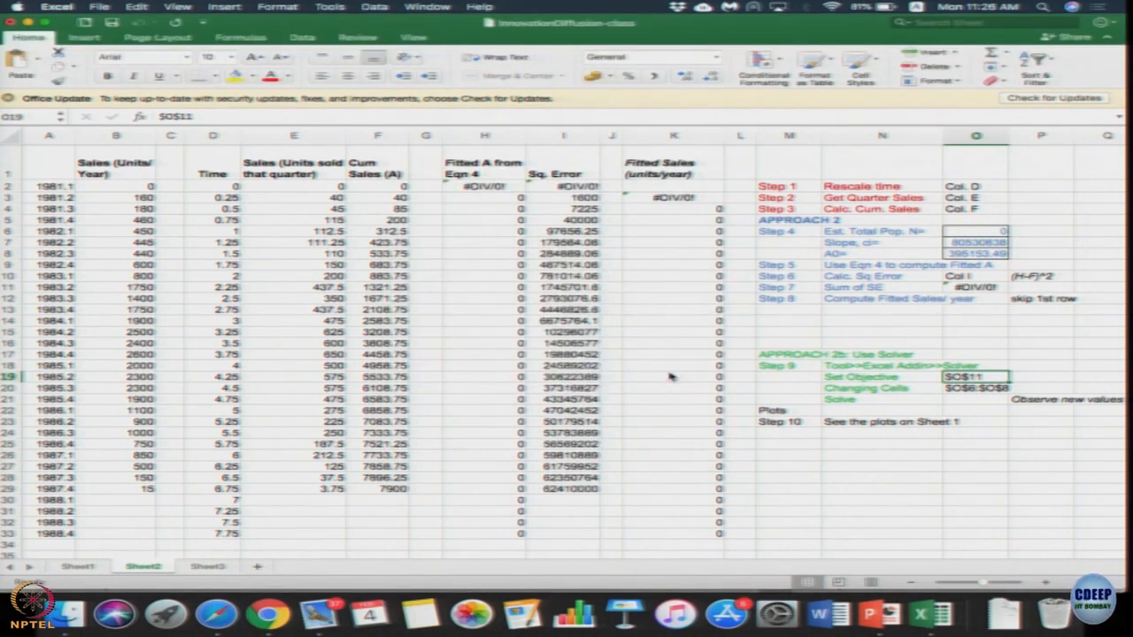
Reset the starting guesses to N 7900, slope 1.55 and A0 40
click(985, 230)
text(900)
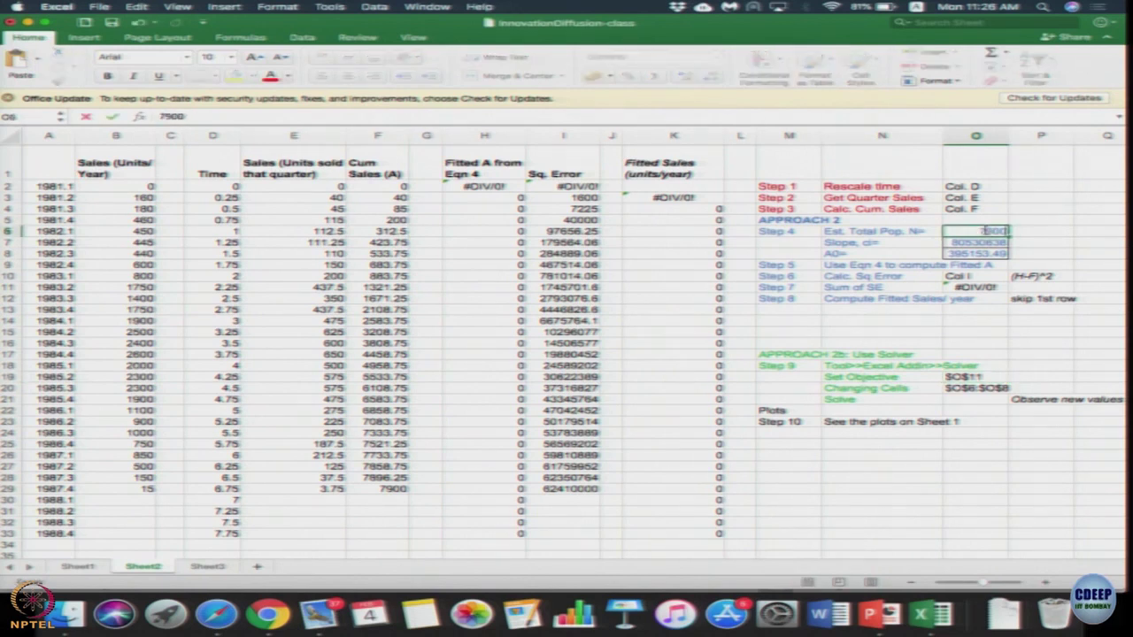
text(1.55)
key(Return)
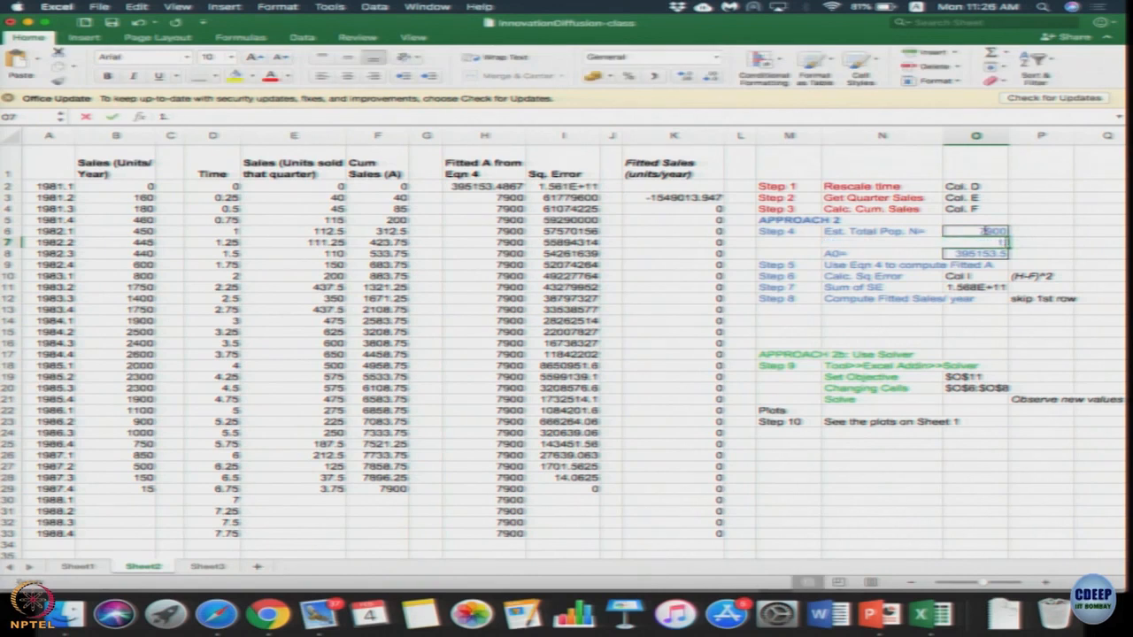
key(Tab)
key(Left)
key(Down)
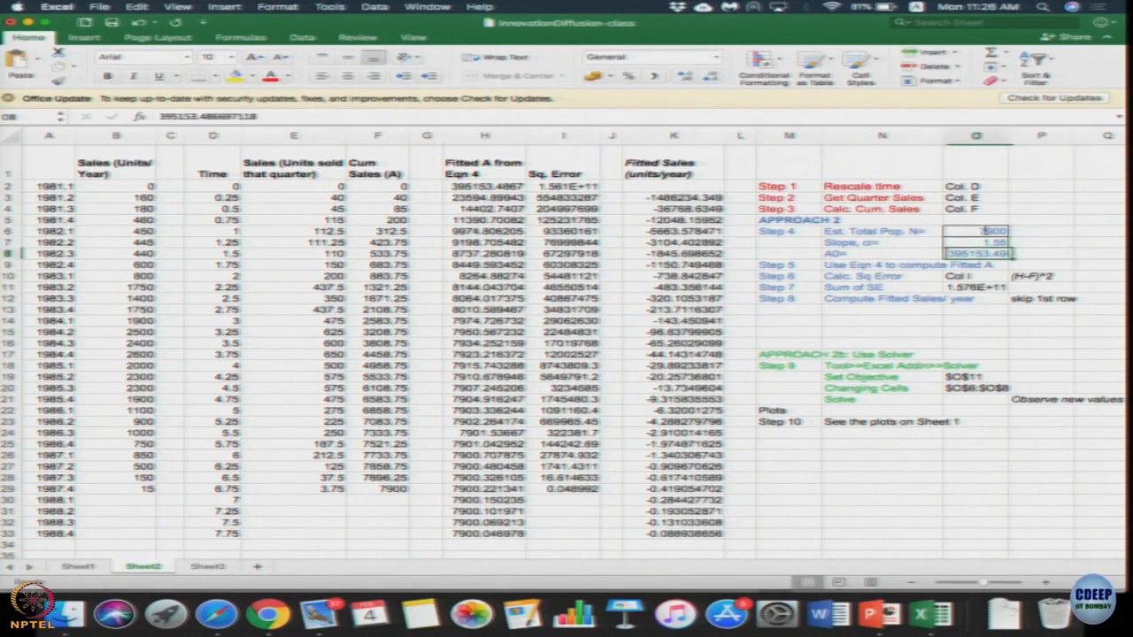
text(40)
key(Return)
click(973, 388)
Run Solver from the new guesses and keep the fit: N 8075.54, slope 1.246, A0 89.95, error 71003.2
click(375, 7)
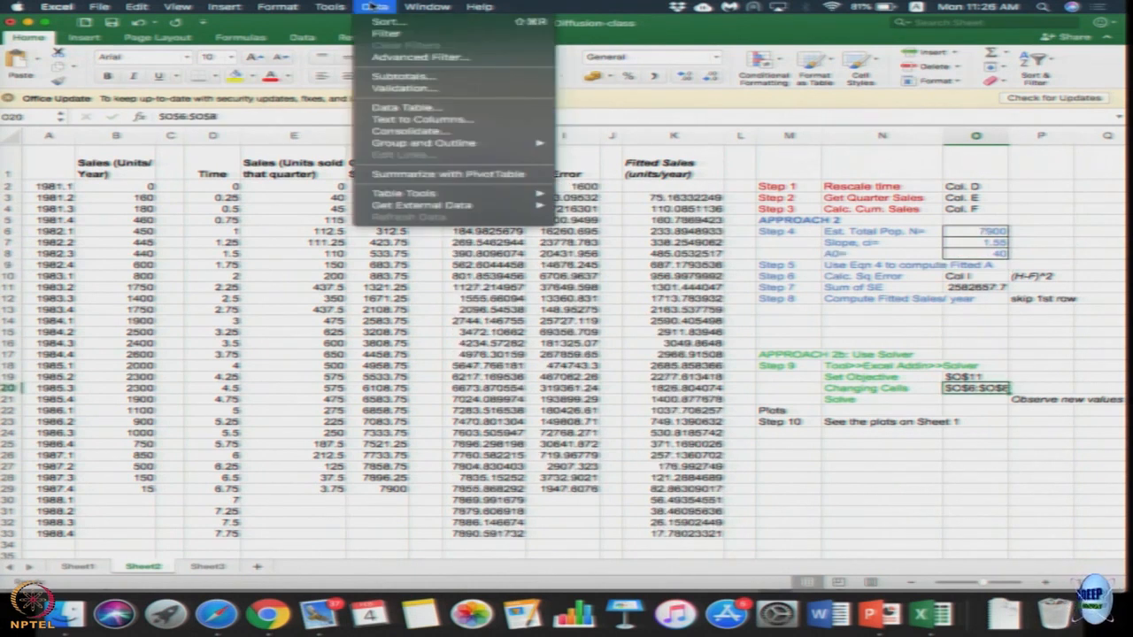
click(399, 210)
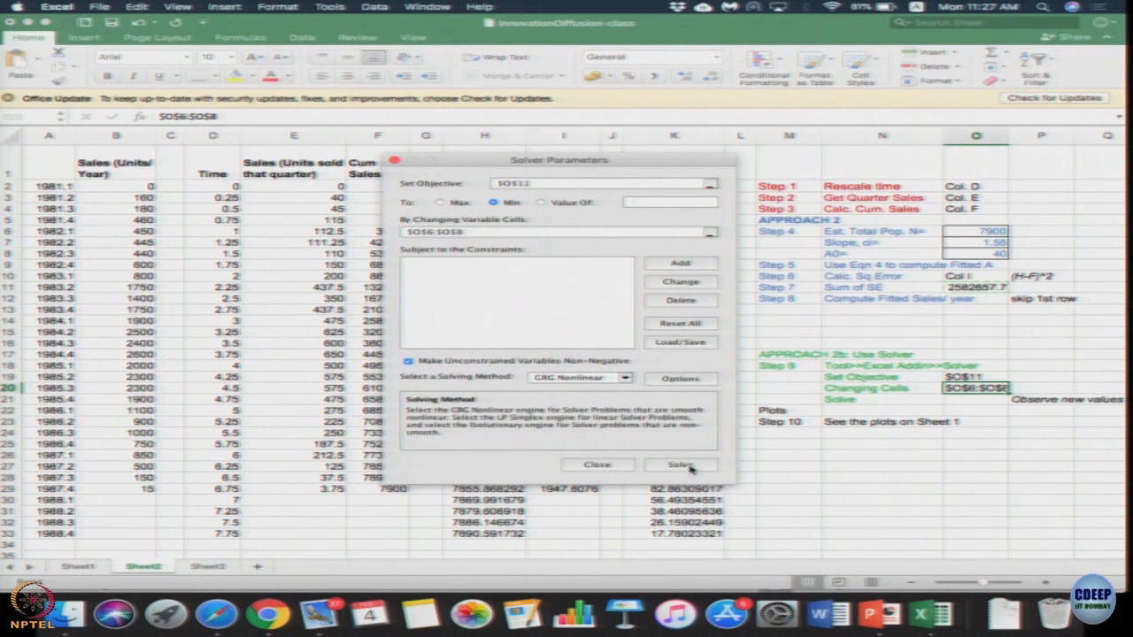
click(690, 468)
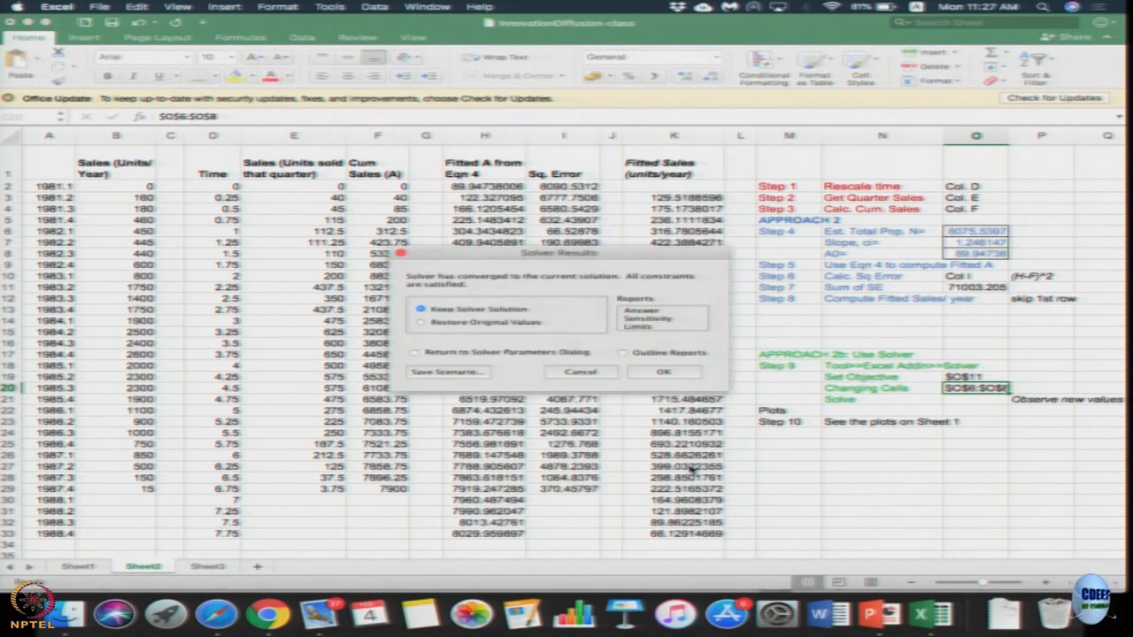
click(655, 373)
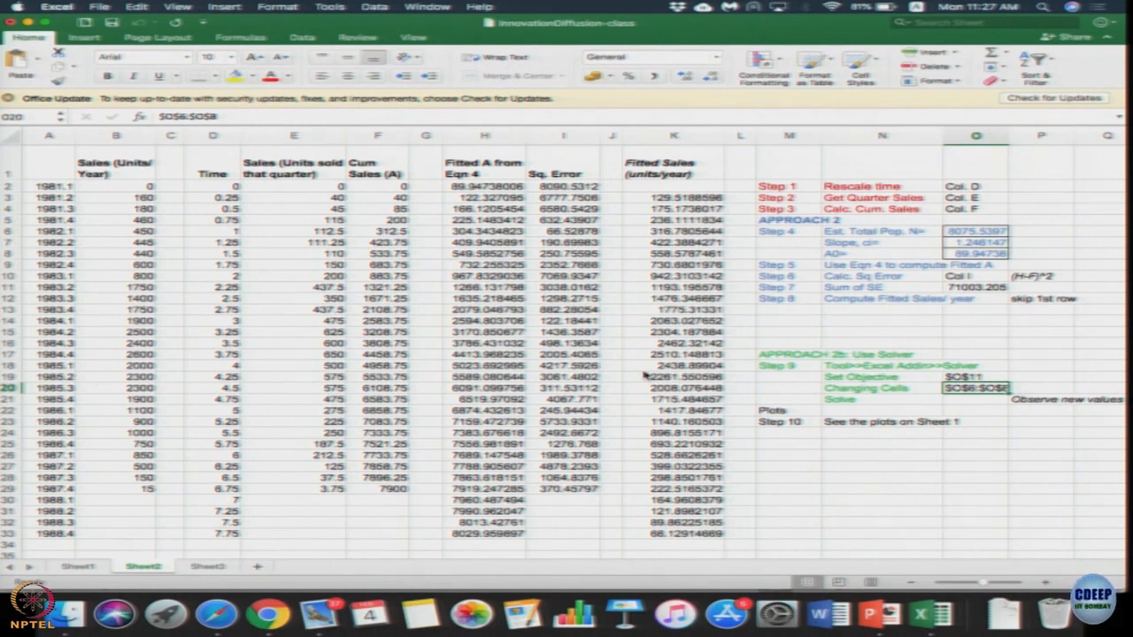
click(979, 232)
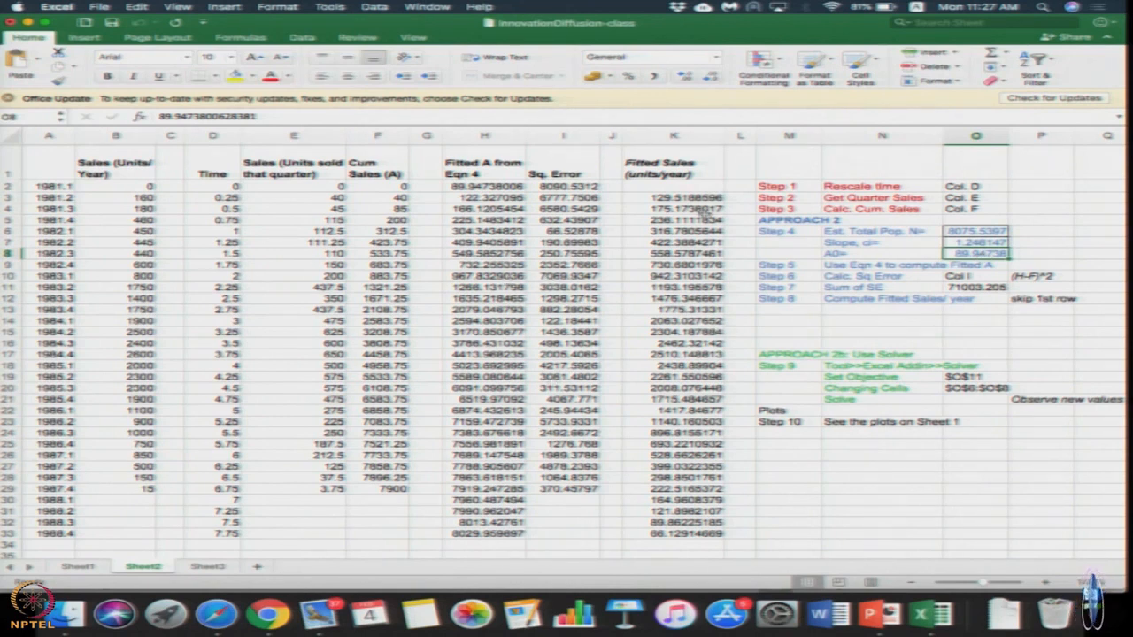
scroll(531, 365, down, 3)
click(88, 566)
click(350, 465)
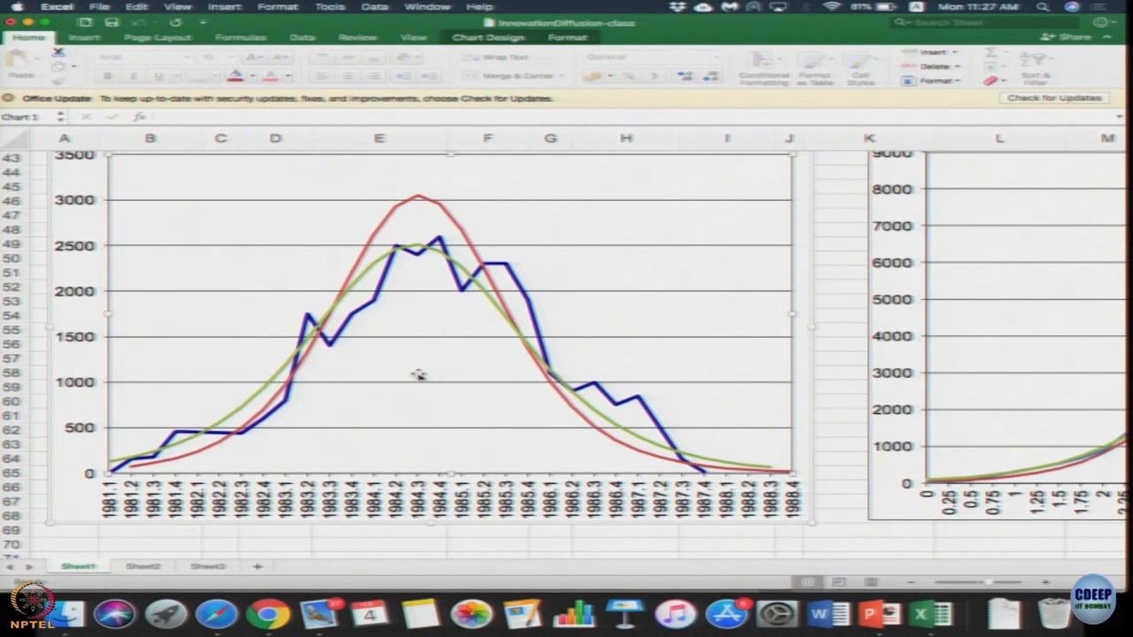
click(420, 247)
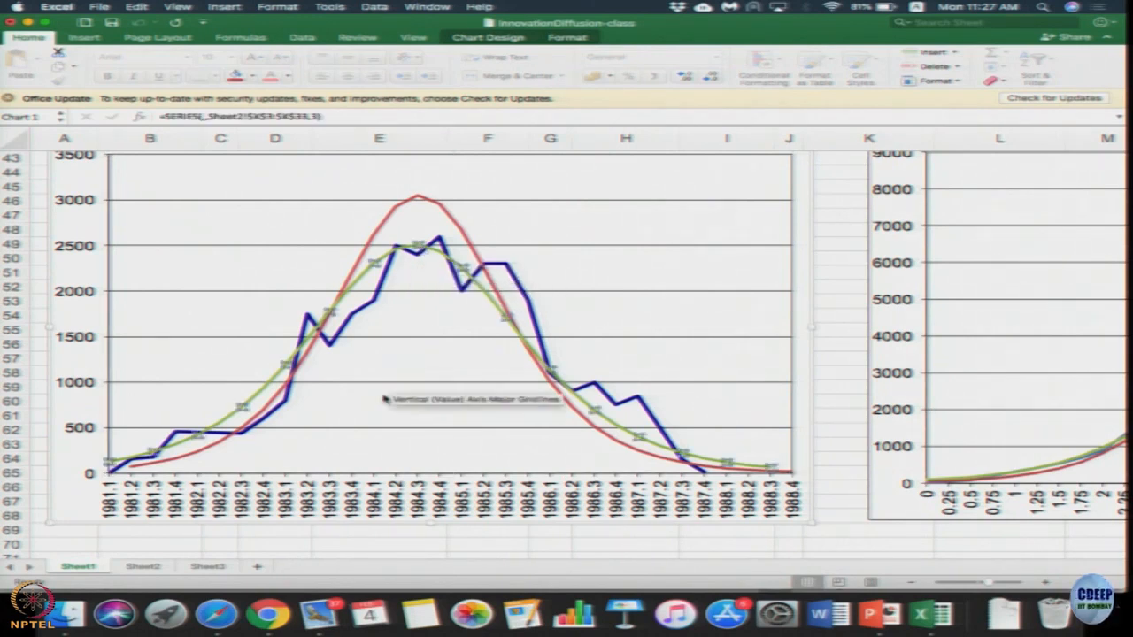
click(346, 431)
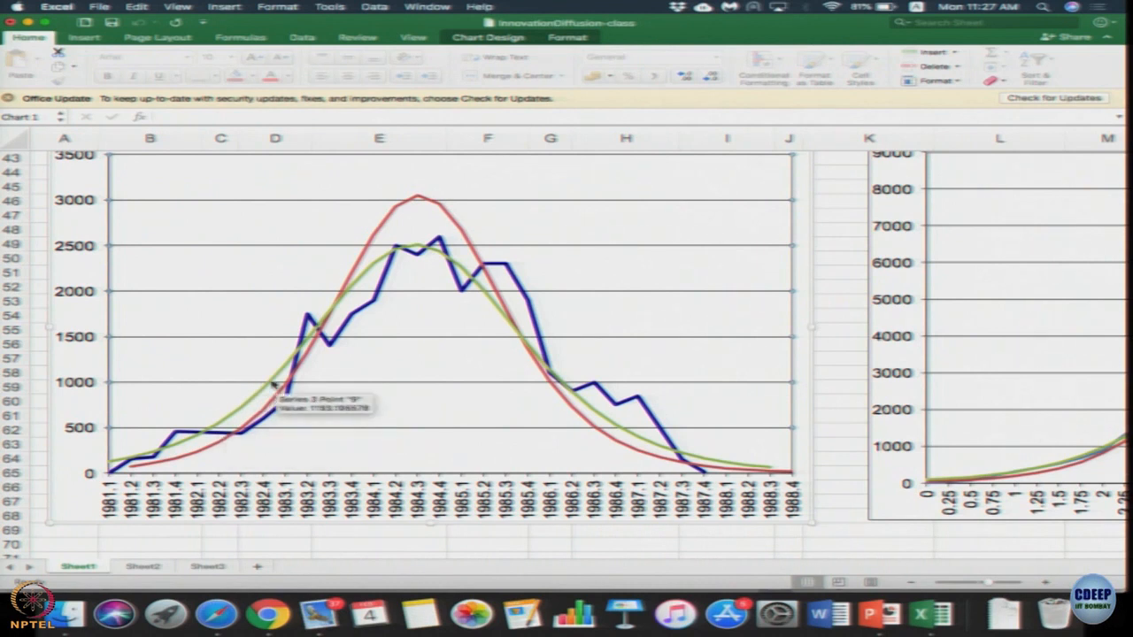
mouse_move(523, 335)
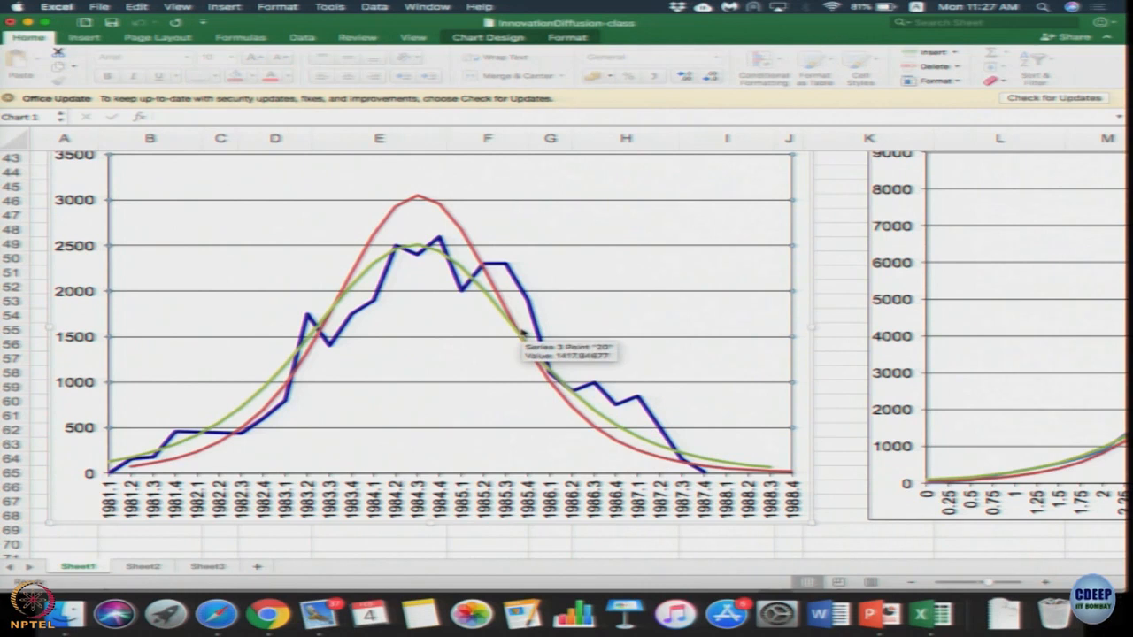
scroll(653, 397, right, 2)
scroll(653, 398, right, 5)
scroll(653, 397, right, 5)
scroll(653, 397, right, 1)
scroll(653, 397, right, 3)
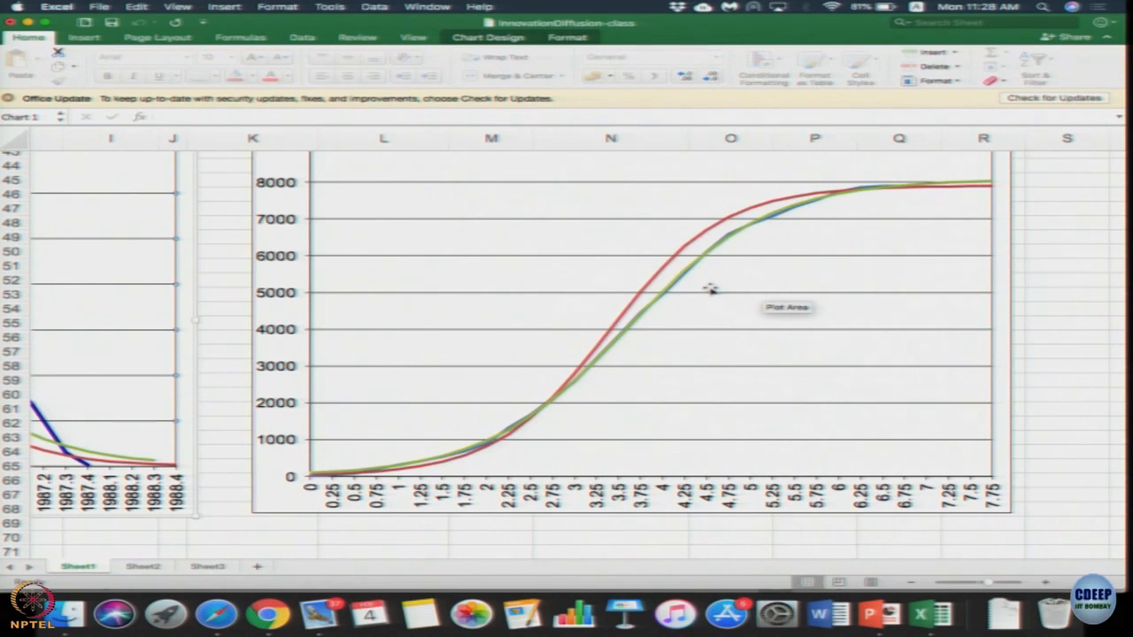
click(144, 566)
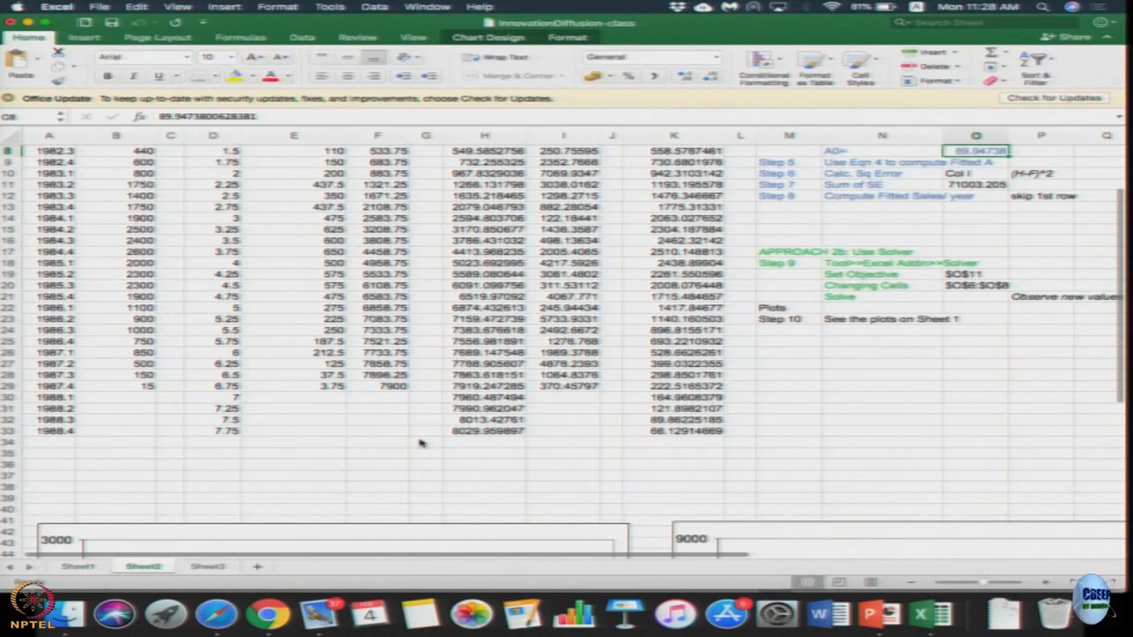
click(764, 433)
click(489, 477)
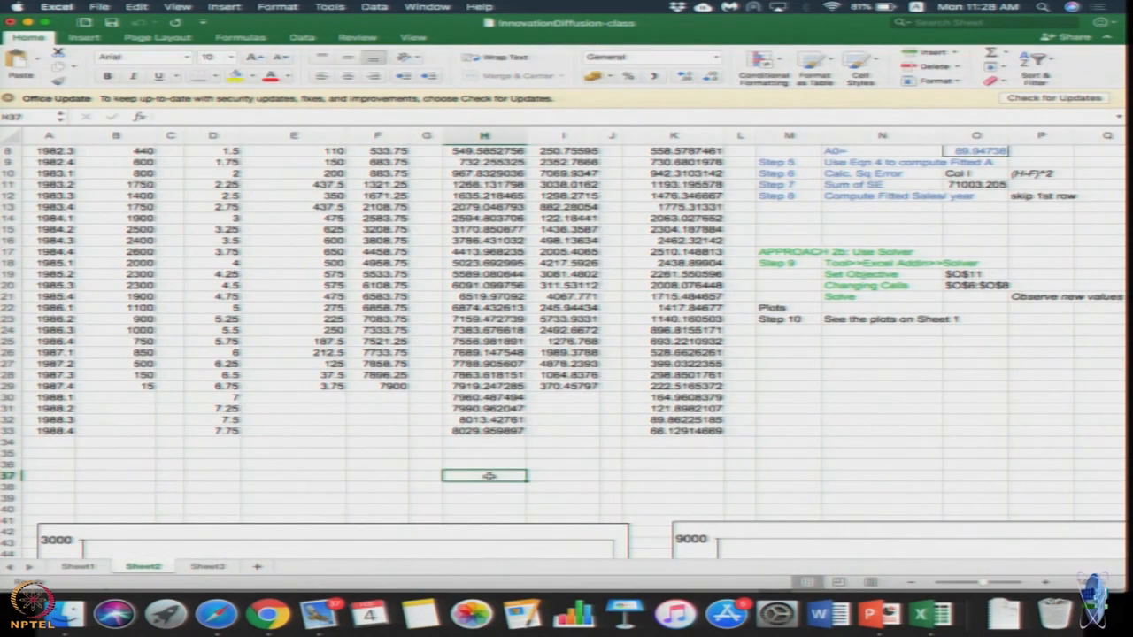
scroll(489, 476, up, 2)
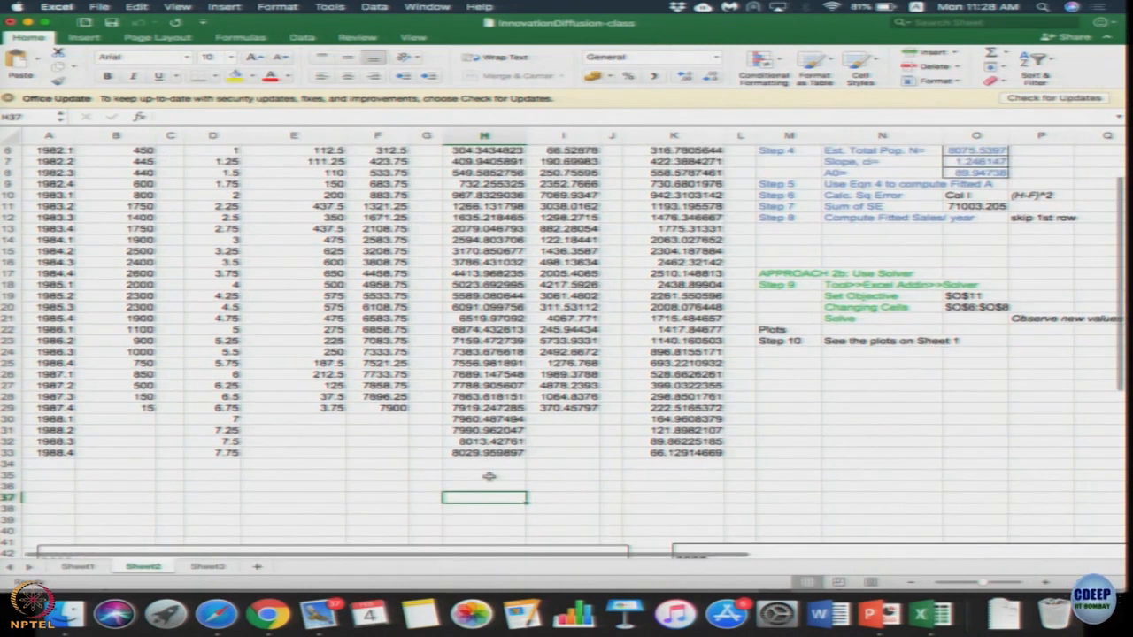
scroll(488, 476, up, 5)
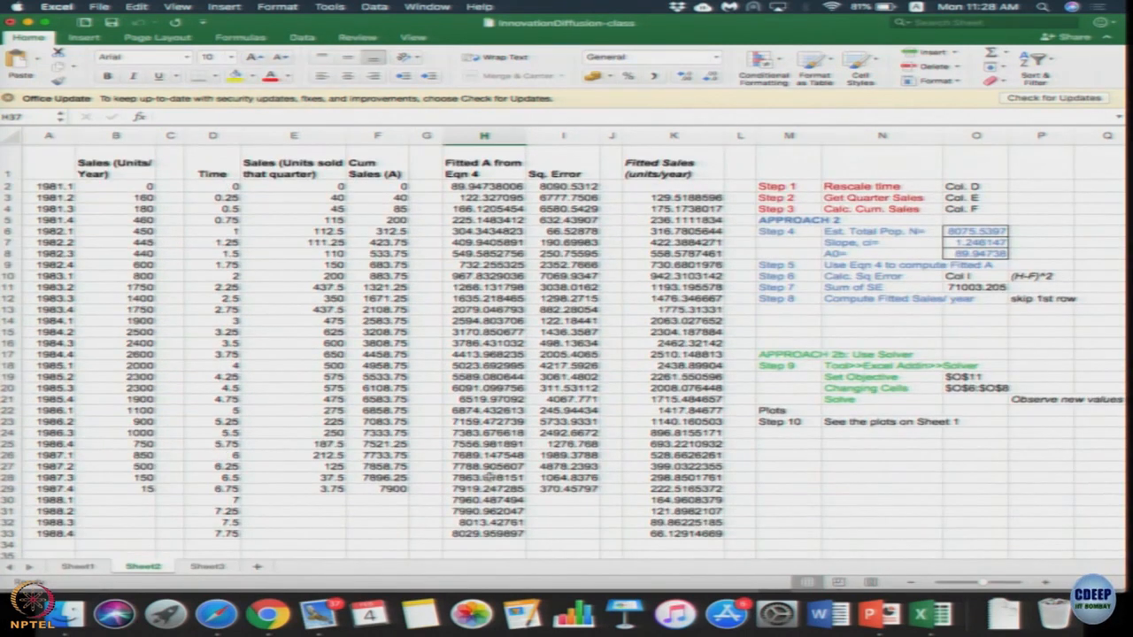